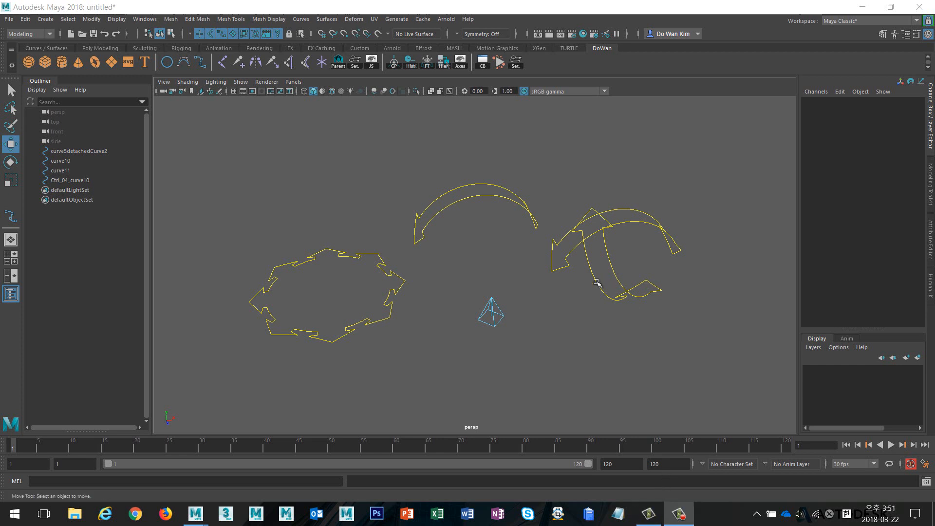
# Create a locator at the scene origin and clear the selection
pyautogui.moveTo(559, 254); pyautogui.dragTo(569, 300)
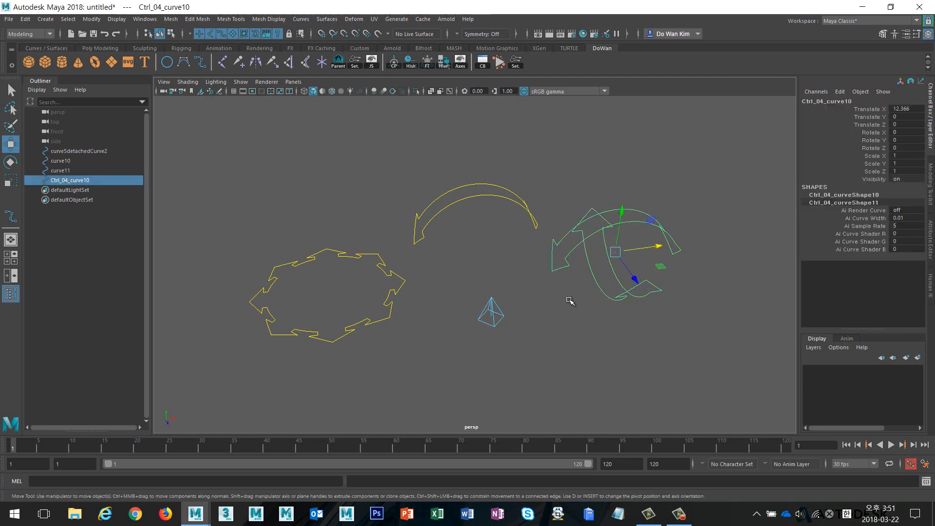
pyautogui.click(570, 300)
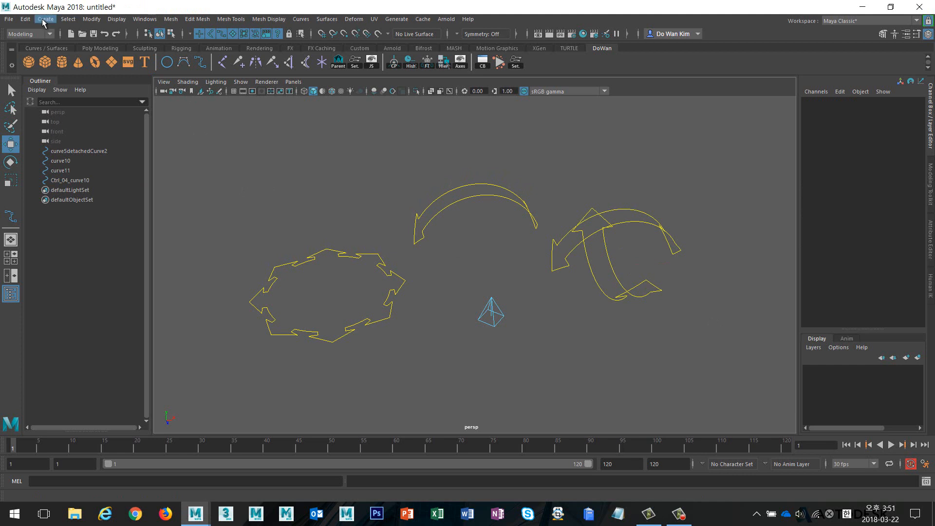
pyautogui.click(44, 22)
pyautogui.click(98, 157)
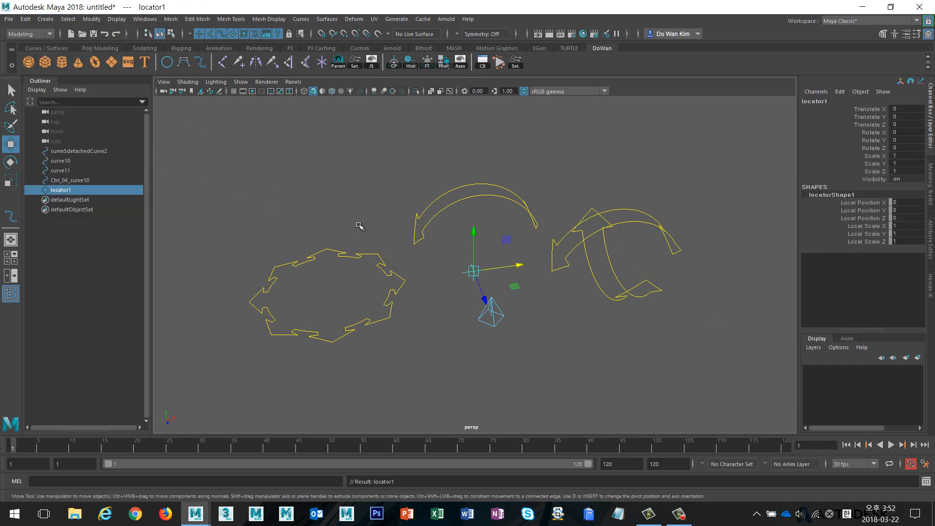
pyautogui.click(432, 270)
pyautogui.keyDown('alt'); pyautogui.moveTo(433, 270); pyautogui.dragTo(485, 316); pyautogui.keyUp('alt')
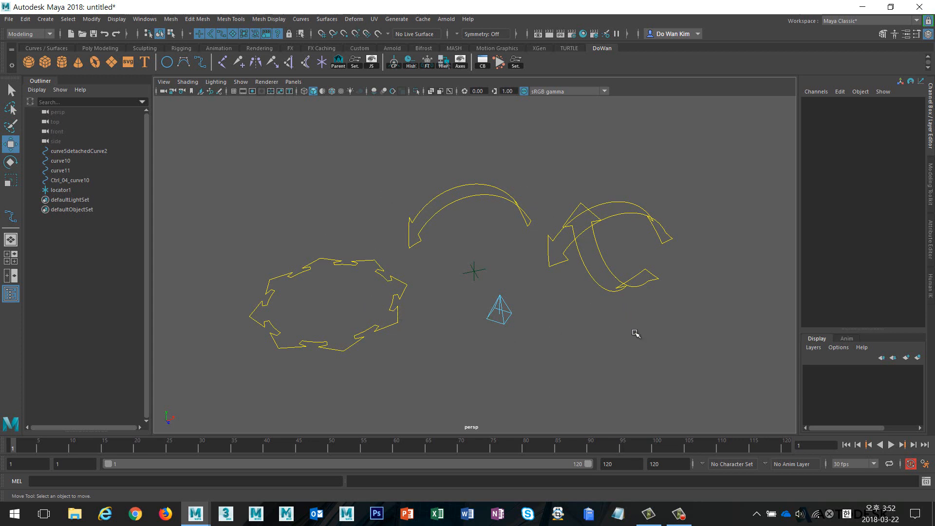
# Create a new display layer containing all the example control curves and the locator
pyautogui.hotkey('ctrl', 'n')
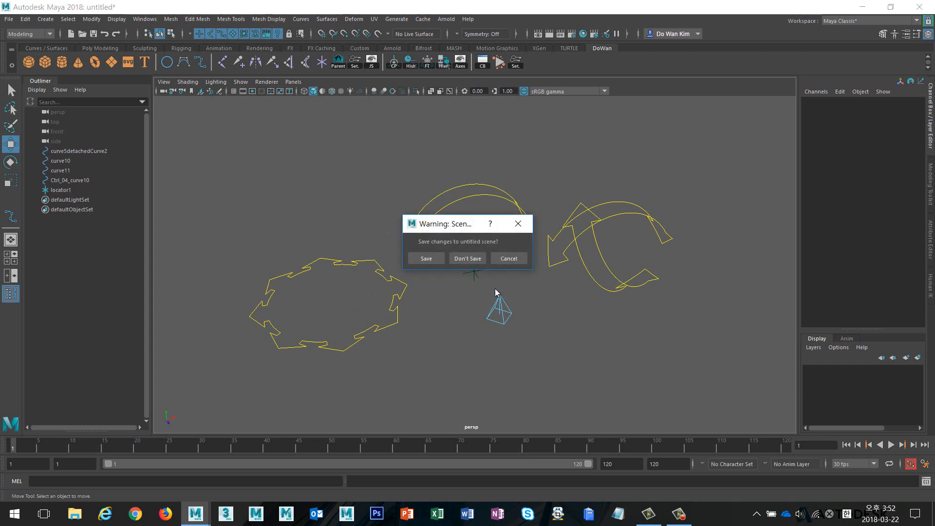
pyautogui.press('Escape')
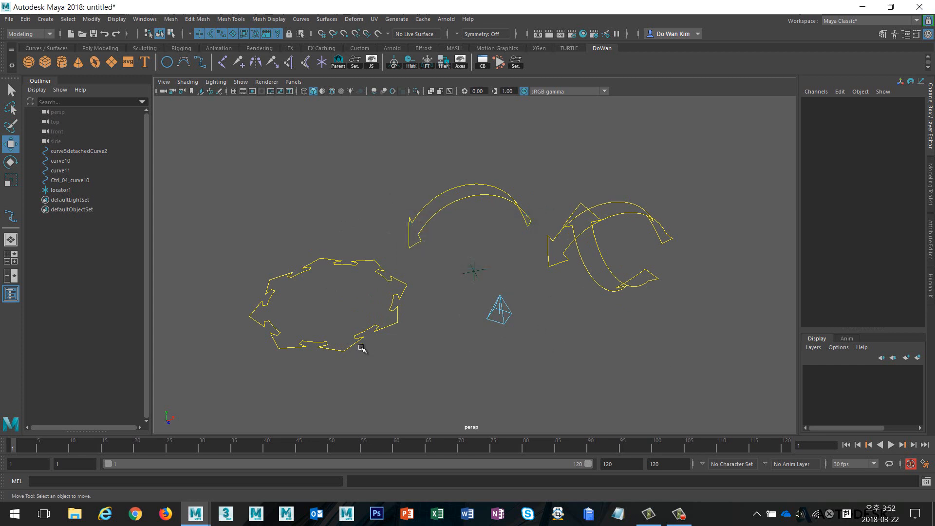
pyautogui.click(340, 349)
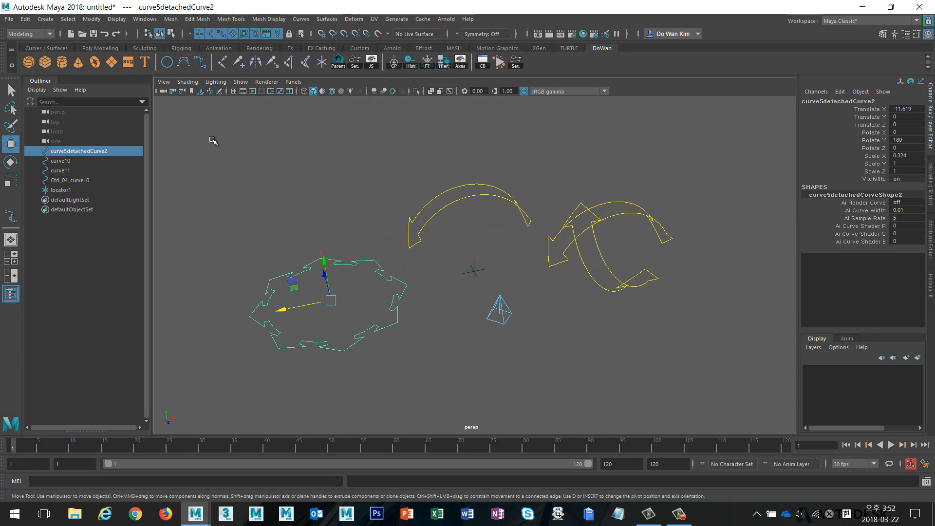
pyautogui.moveTo(211, 140); pyautogui.dragTo(722, 434)
pyautogui.click(918, 358)
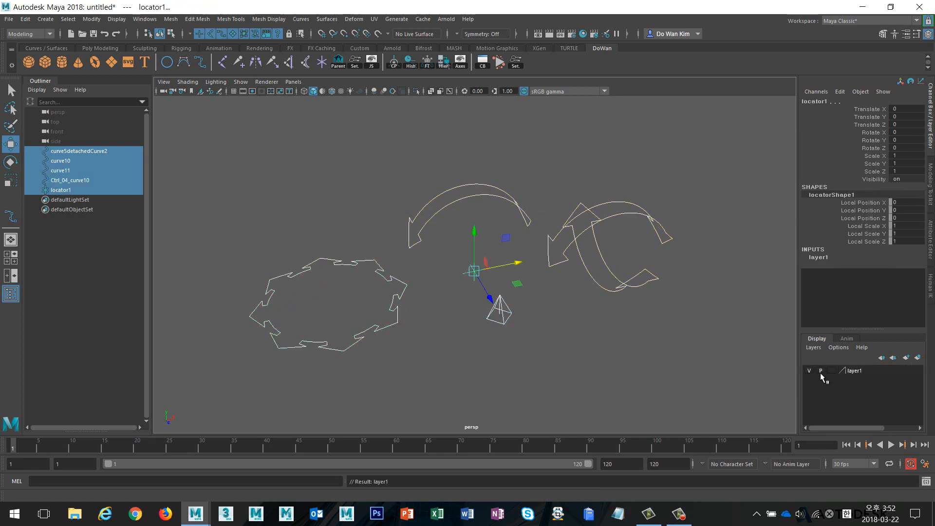
# Hide the new display layer's objects and turn on the grid in the perspective view
pyautogui.click(809, 371)
pyautogui.click(497, 270)
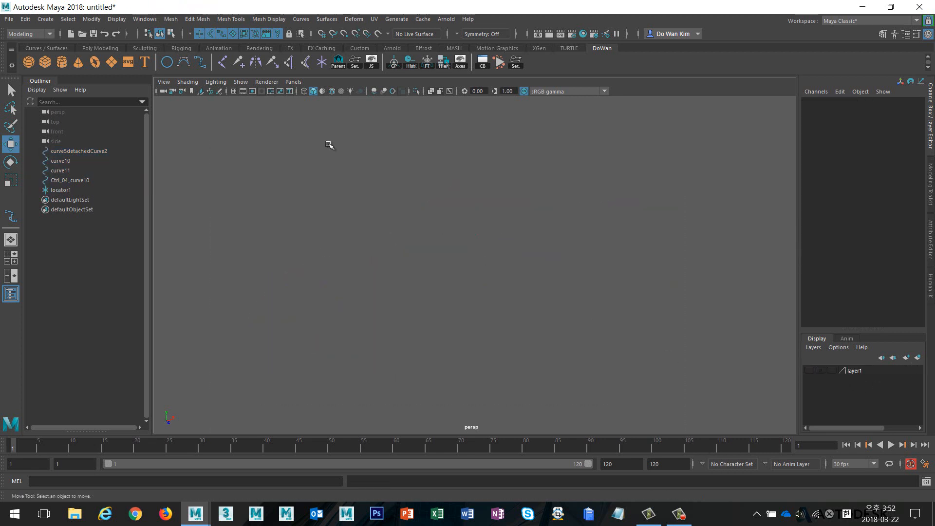
pyautogui.click(233, 92)
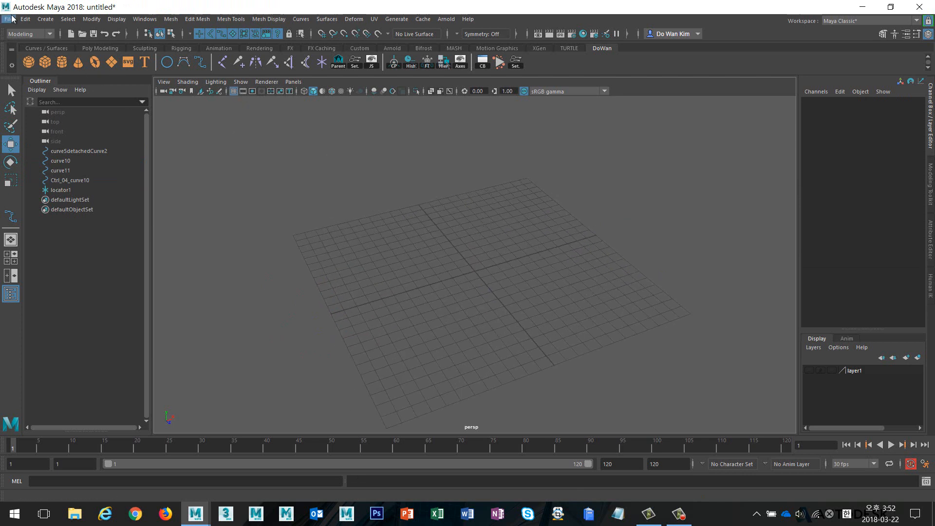
pyautogui.click(40, 34)
pyautogui.click(40, 34)
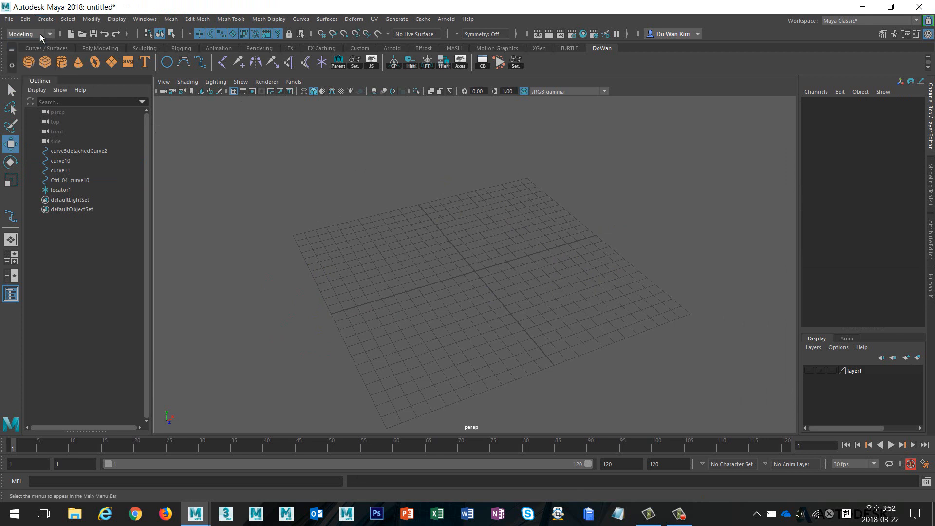
pyautogui.click(301, 20)
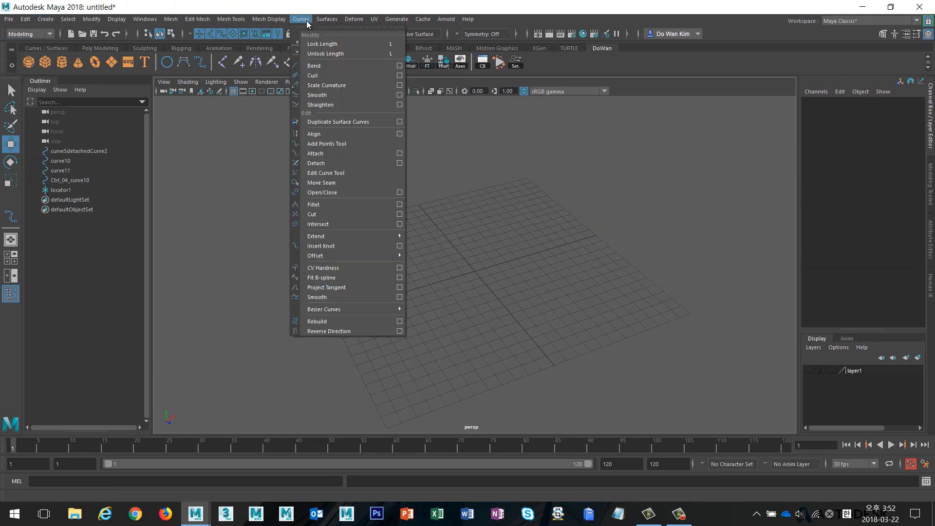
pyautogui.moveTo(317, 22)
pyautogui.click(647, 92)
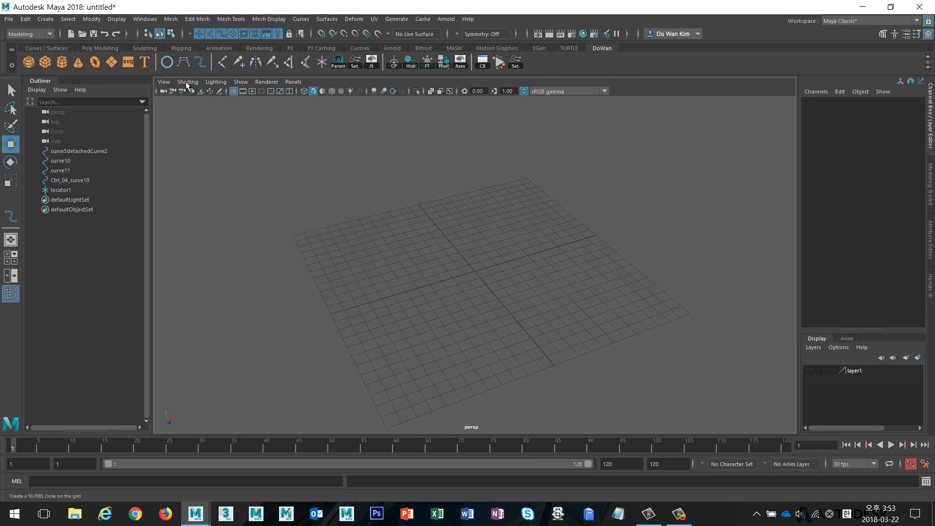
# Create a NURBS circle at the origin and scale it up uniformly to about 5.718
pyautogui.click(166, 62)
pyautogui.press('r')
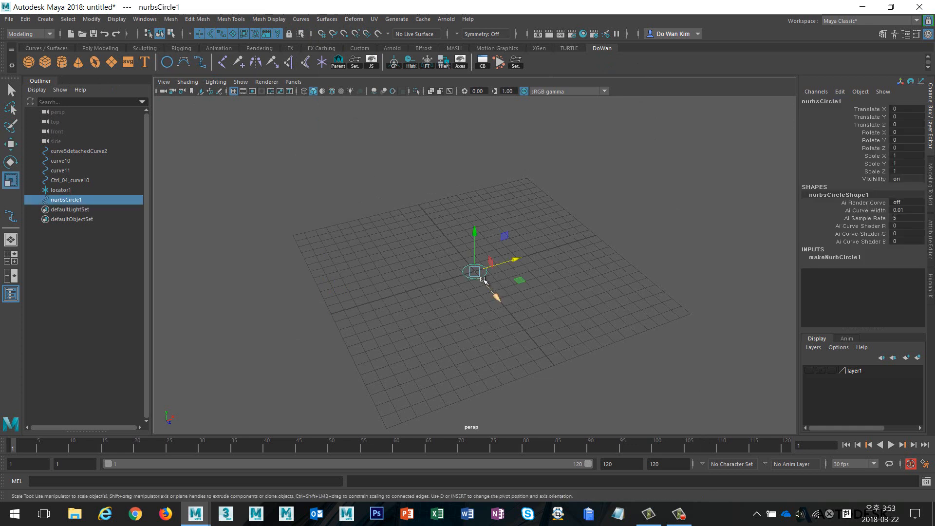
pyautogui.moveTo(476, 271); pyautogui.dragTo(572, 292)
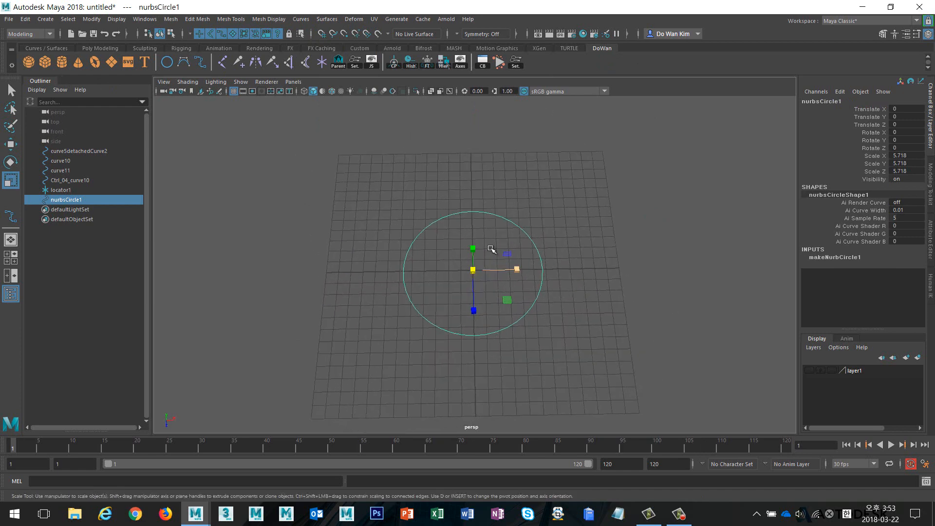
# Show the layer to compare its arrow ring with the circle, hide the layer again and select the circle
pyautogui.click(810, 370)
pyautogui.click(305, 334)
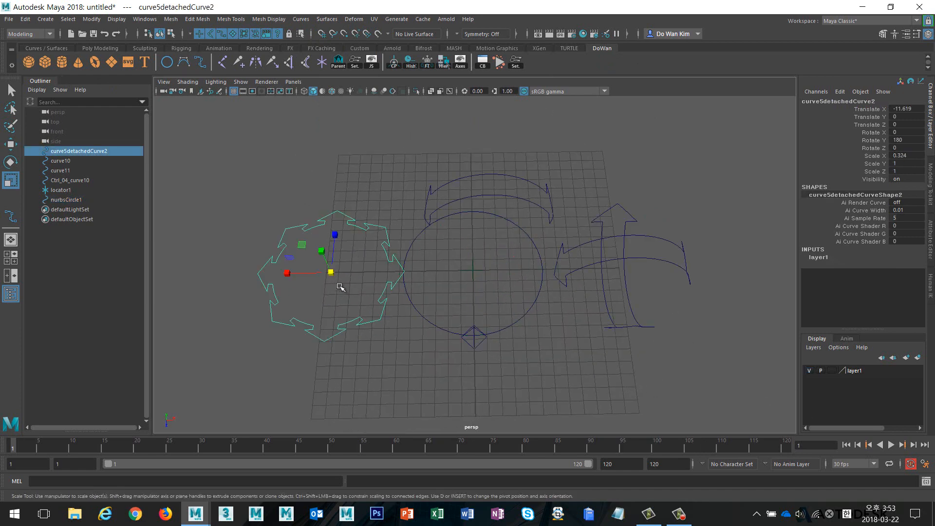
pyautogui.click(810, 371)
pyautogui.click(545, 320)
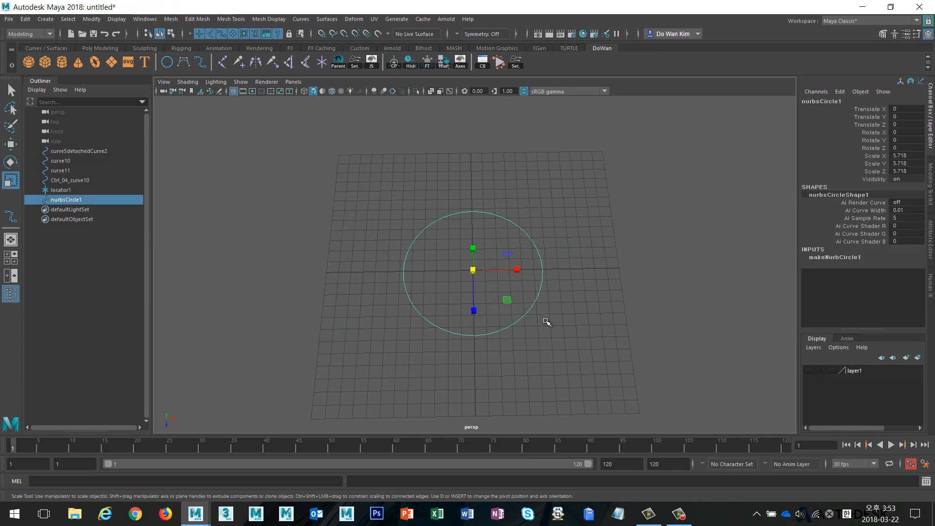
# Switch to the top view and frame the circle with free space above it
pyautogui.press('space')
pyautogui.moveTo(591, 257); pyautogui.dragTo(538, 259)
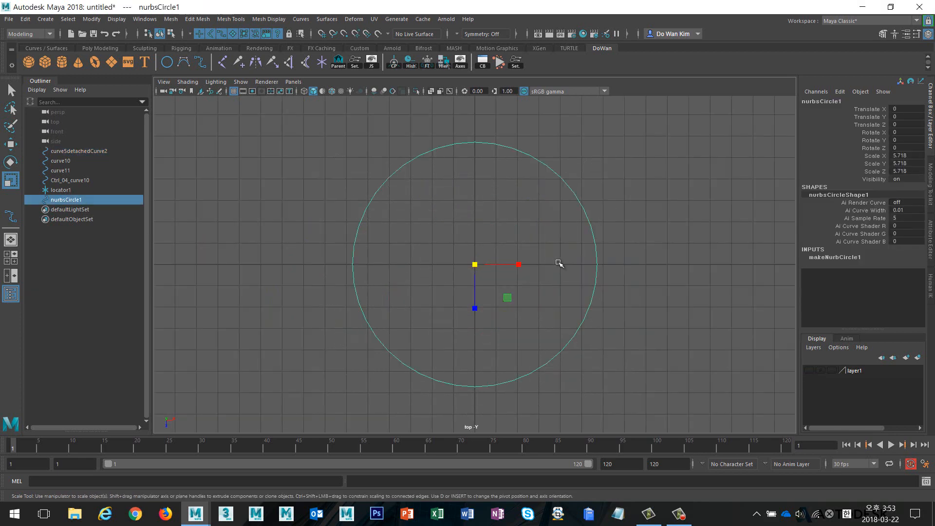
pyautogui.scroll(-1, 565, 263)
pyautogui.keyDown('alt'); pyautogui.moveTo(577, 261); pyautogui.dragTo(576, 305, button='middle'); pyautogui.keyUp('alt')
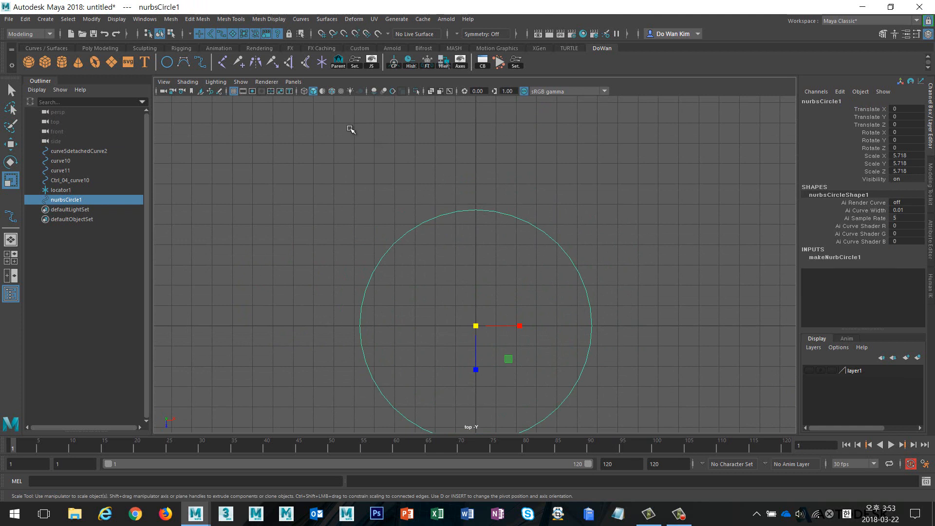
# Look through the available curve creation tools and examine the CV Curve Tool's degree and knot spacing settings
pyautogui.click(45, 19)
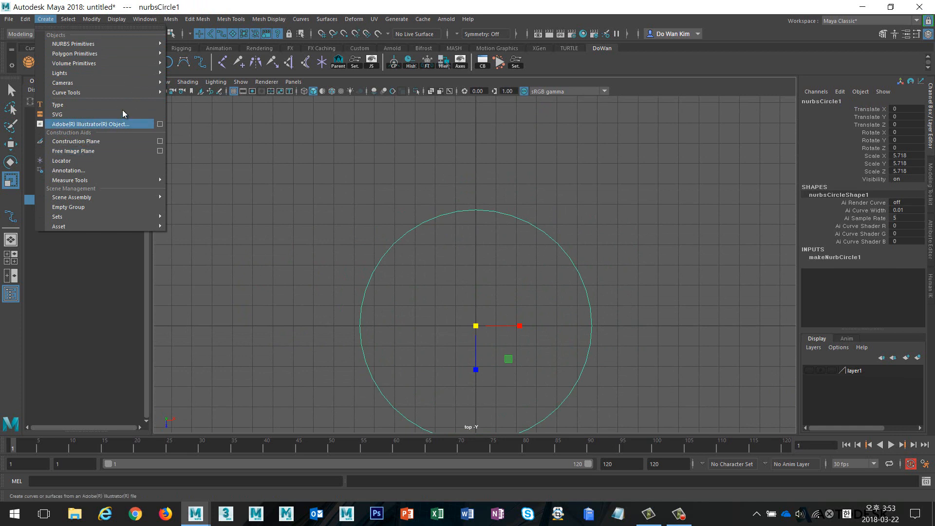
pyautogui.moveTo(134, 47)
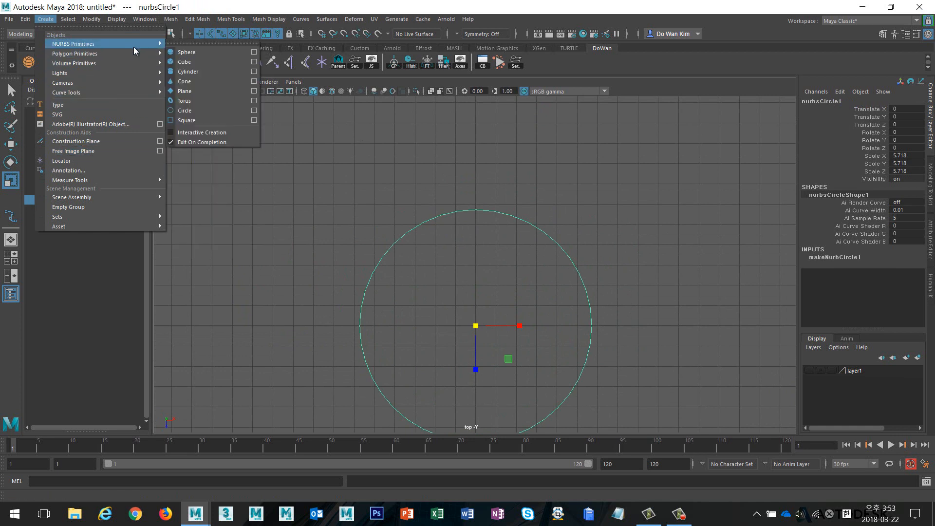
pyautogui.moveTo(116, 90)
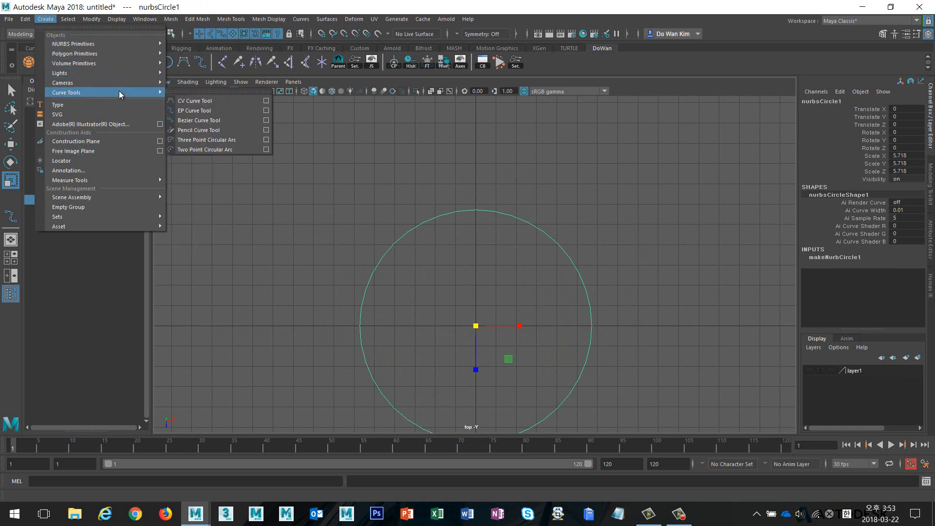
pyautogui.click(227, 115)
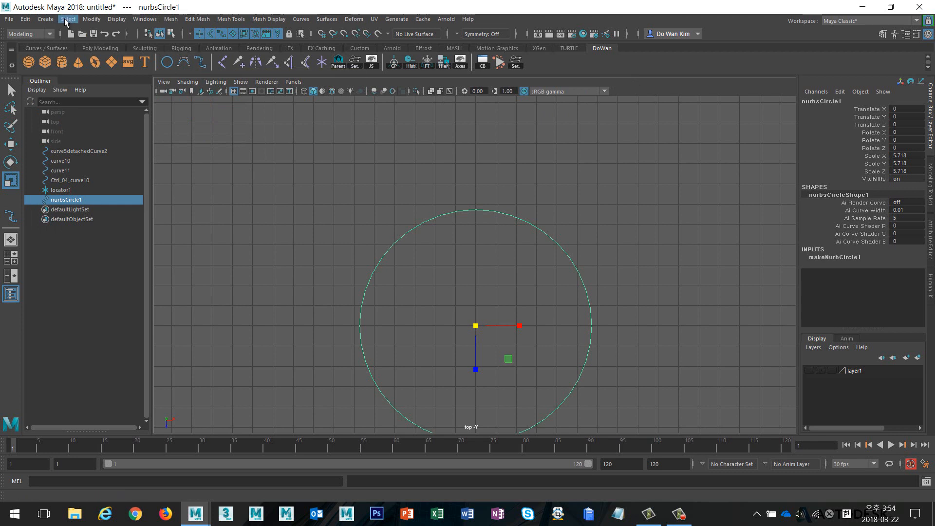
pyautogui.click(46, 19)
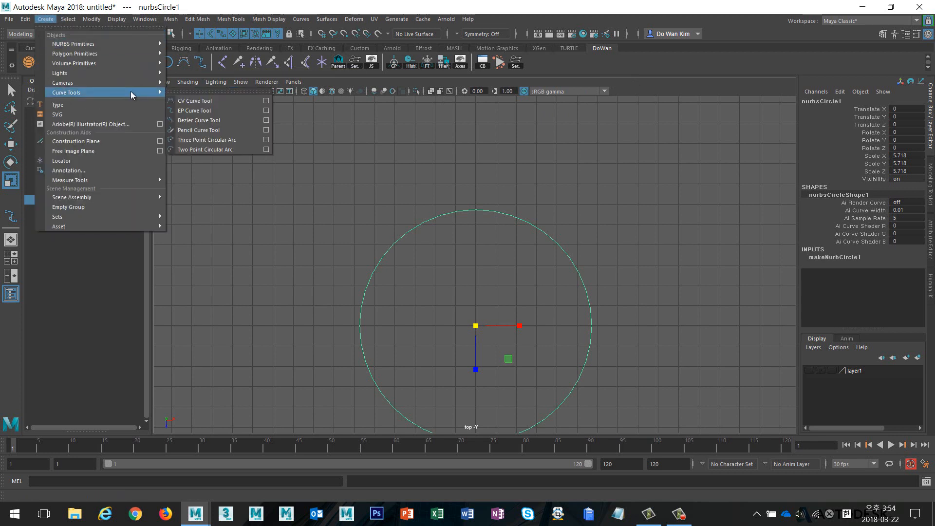
pyautogui.click(266, 101)
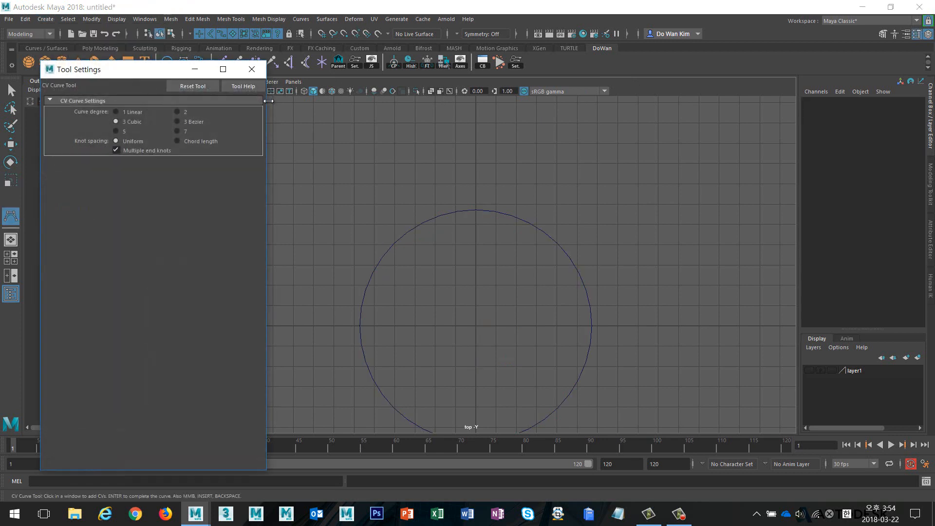
pyautogui.click(252, 69)
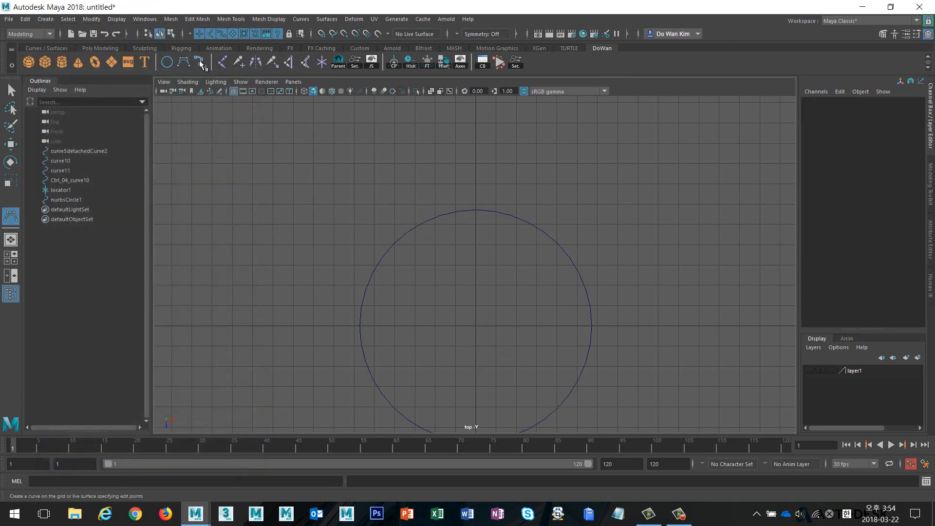
# Activate the EP Curve Tool with its curve degree set to 1 Linear
pyautogui.doubleClick(200, 64)
pyautogui.moveTo(165, 73); pyautogui.dragTo(193, 72)
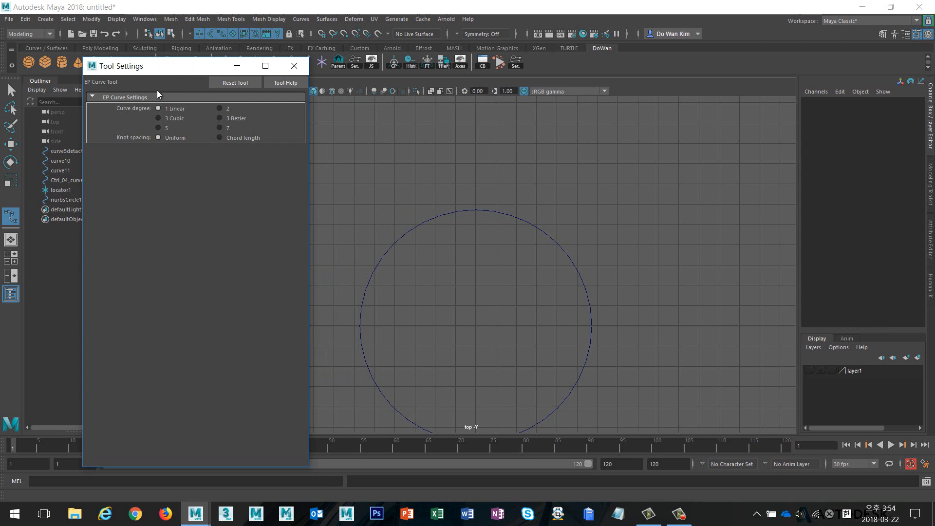
pyautogui.click(231, 84)
pyautogui.click(177, 108)
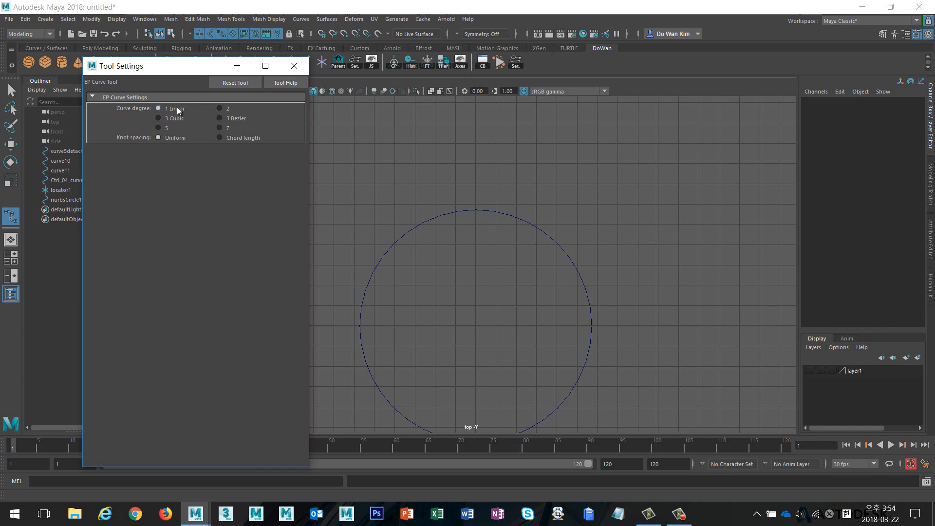
pyautogui.click(293, 65)
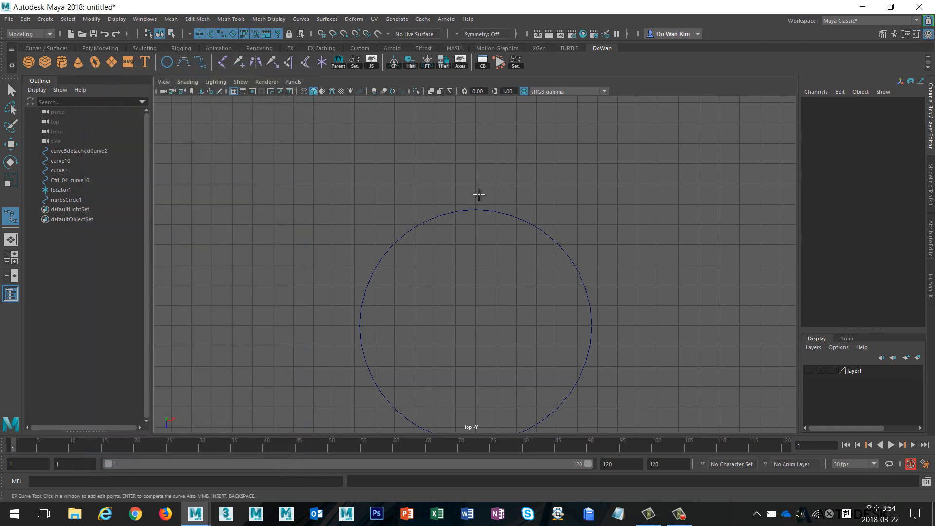
# Draw a grid-snapped, open-ended upward arrow across the circle's upper edge, with a shaft 2 grid units wide and a head 4 units wide
pyautogui.scroll(-2, 536, 219)
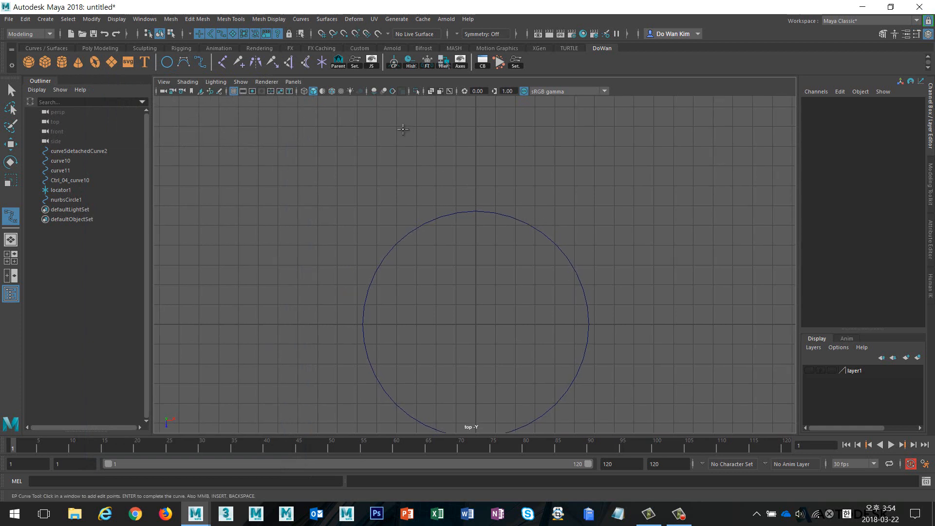
pyautogui.press('x')
pyautogui.click(497, 245)
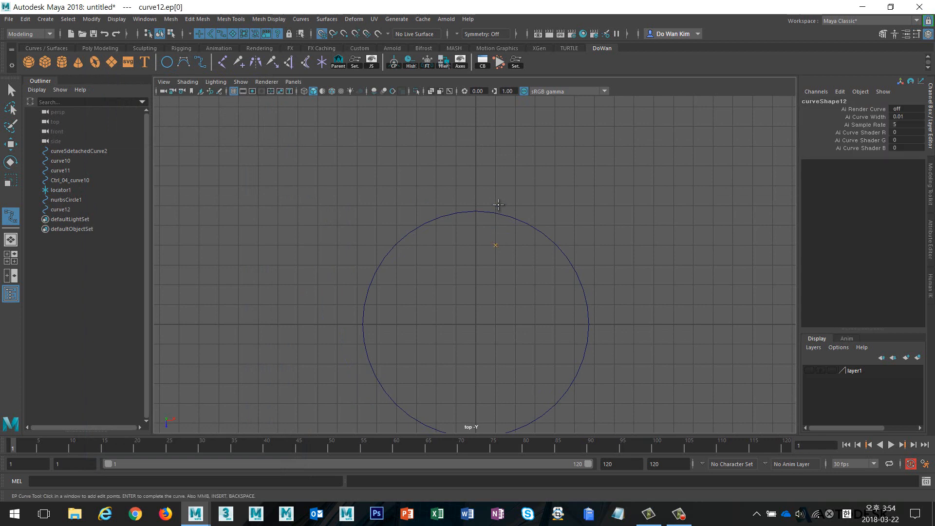
pyautogui.click(496, 205)
pyautogui.click(516, 206)
pyautogui.click(475, 186)
pyautogui.click(437, 206)
pyautogui.click(456, 206)
pyautogui.click(456, 245)
pyautogui.press('Return')
pyautogui.press('r')
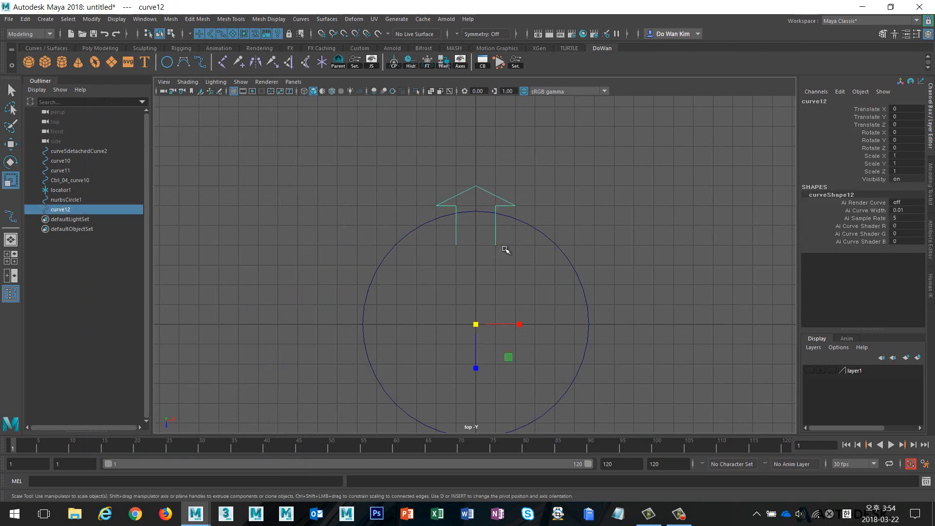
# Show the layer with the example curves to compare them with the drawn arrow, and hide it again
pyautogui.click(809, 371)
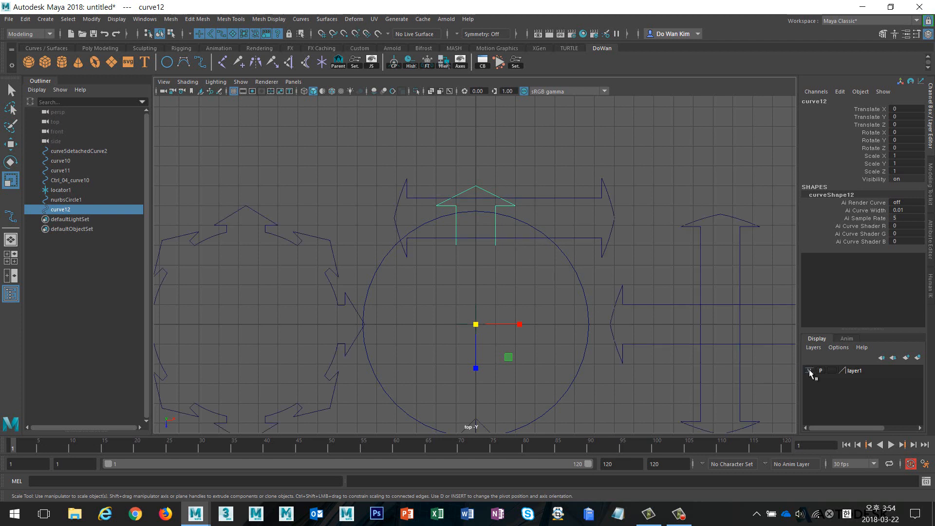
pyautogui.scroll(-2, 643, 341)
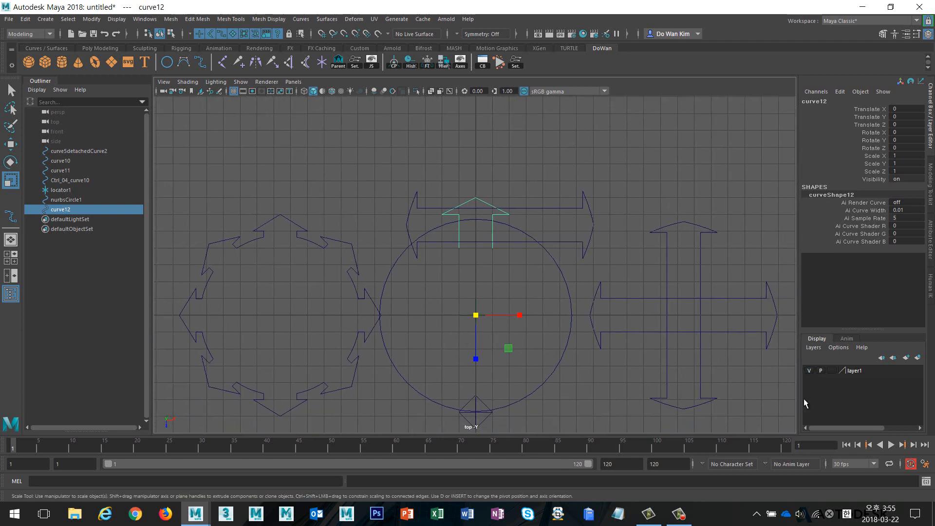
pyautogui.click(809, 371)
pyautogui.scroll(-1, 646, 351)
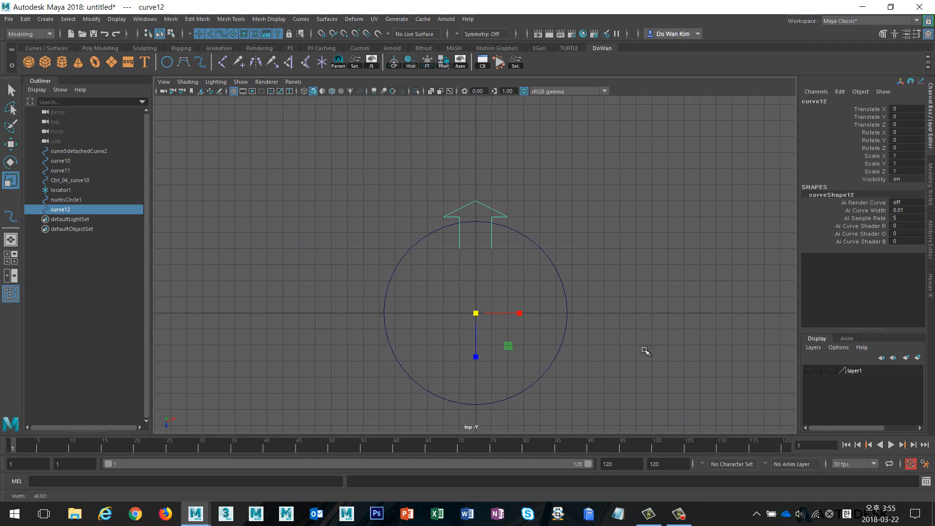
# Duplicate the arrow curve with Duplicate Special, making 7 copies rotated 45 degrees around Y about the circle's centre
pyautogui.click(26, 19)
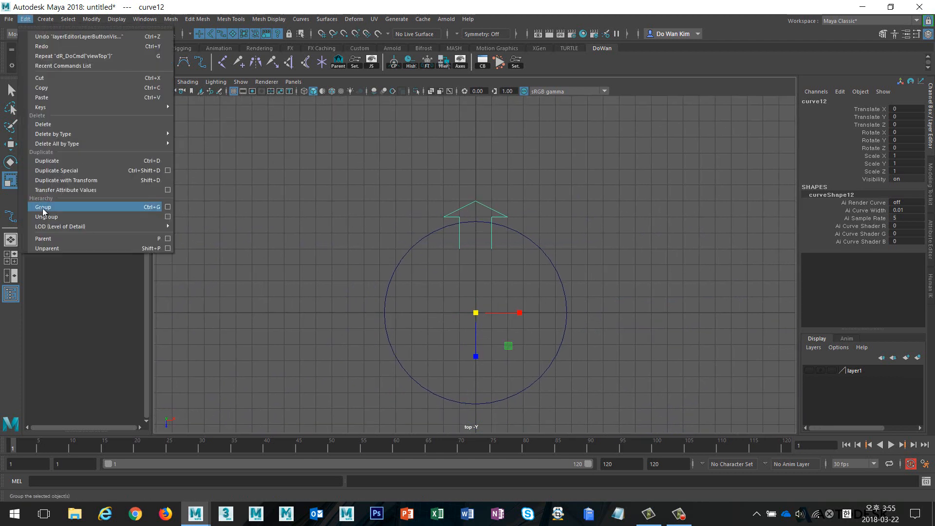
pyautogui.click(168, 170)
pyautogui.moveTo(219, 152); pyautogui.dragTo(220, 125)
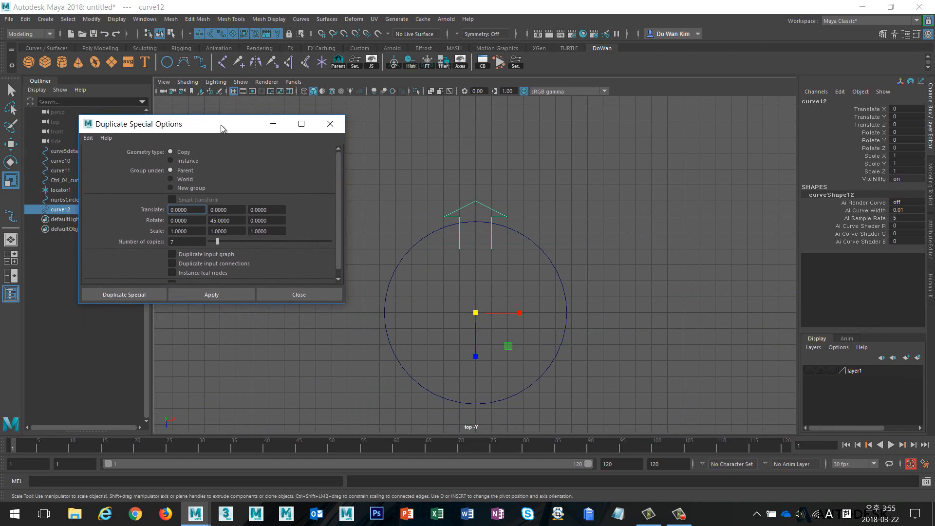
pyautogui.click(241, 222)
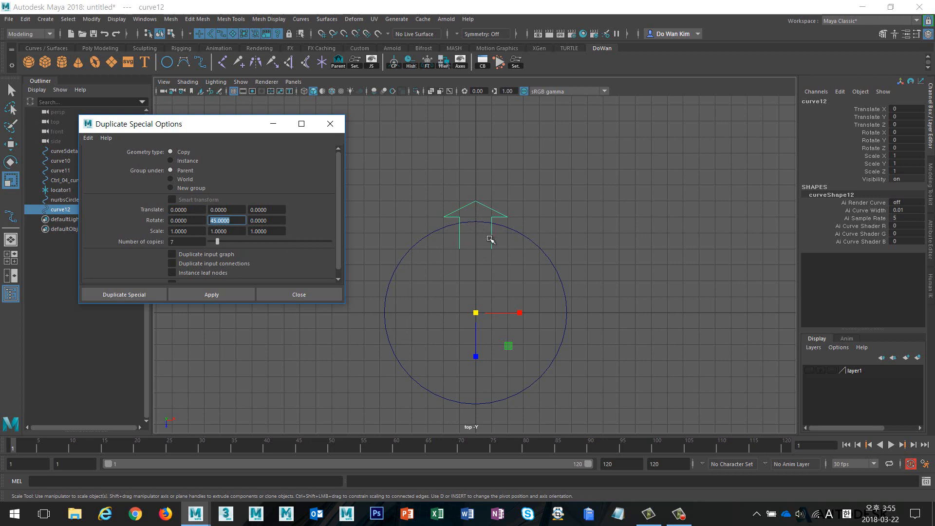
pyautogui.click(125, 294)
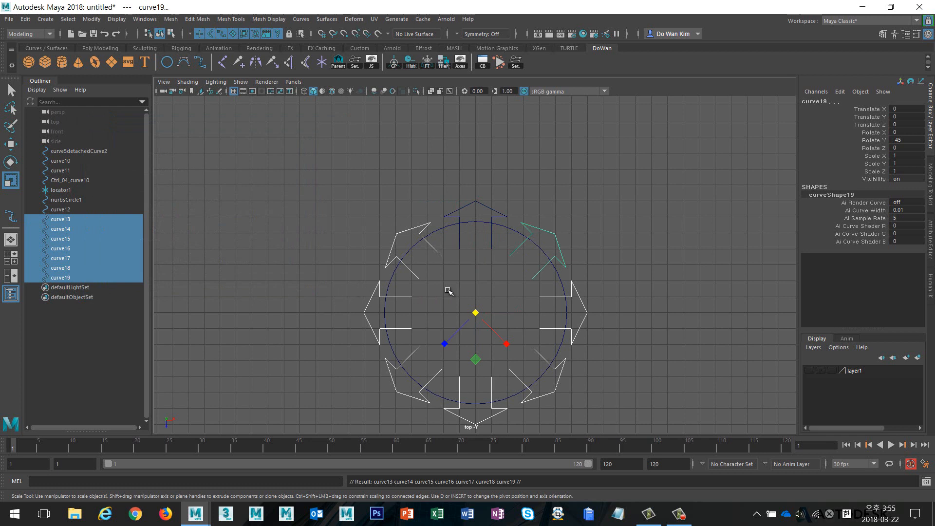
# Try widening the top arrow by scaling its control vertices along X
pyautogui.keyDown('alt'); pyautogui.moveTo(409, 291); pyautogui.dragTo(478, 151, button='right'); pyautogui.keyUp('alt')
pyautogui.click(516, 152)
pyautogui.moveTo(421, 118); pyautogui.dragTo(527, 212)
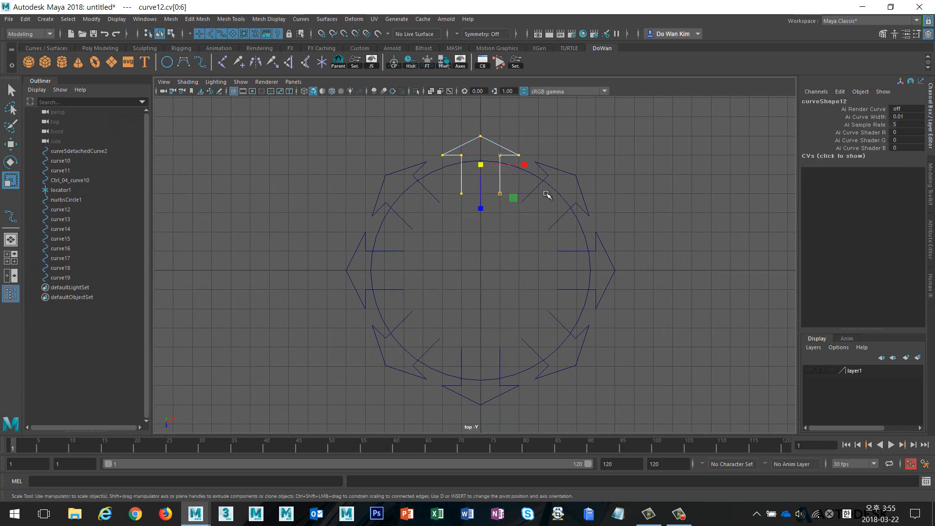
pyautogui.moveTo(524, 163); pyautogui.dragTo(533, 162)
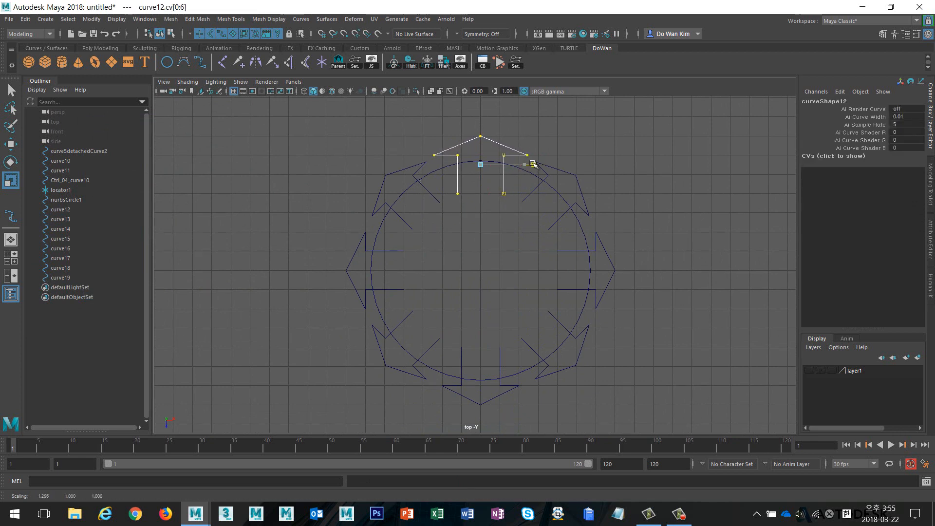
pyautogui.hotkey('ctrl', 'z')
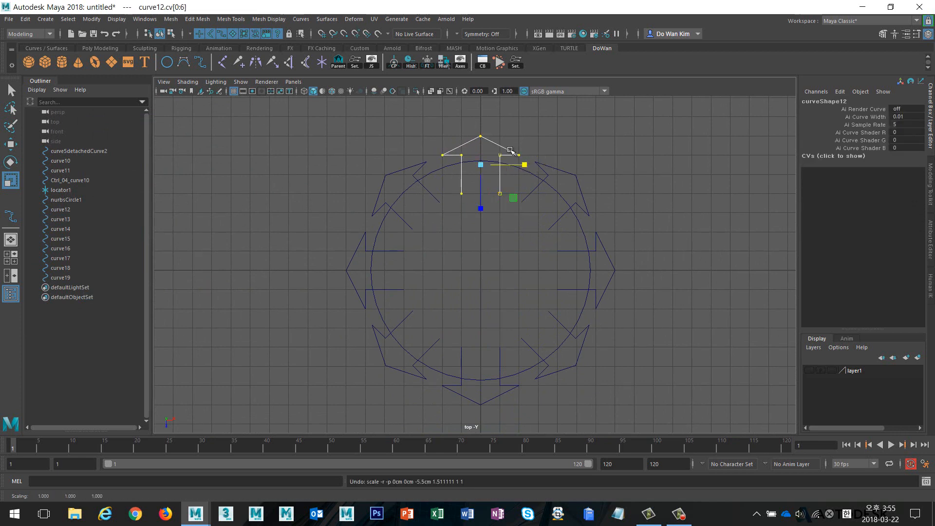
pyautogui.moveTo(529, 149); pyautogui.dragTo(546, 137, button='right')
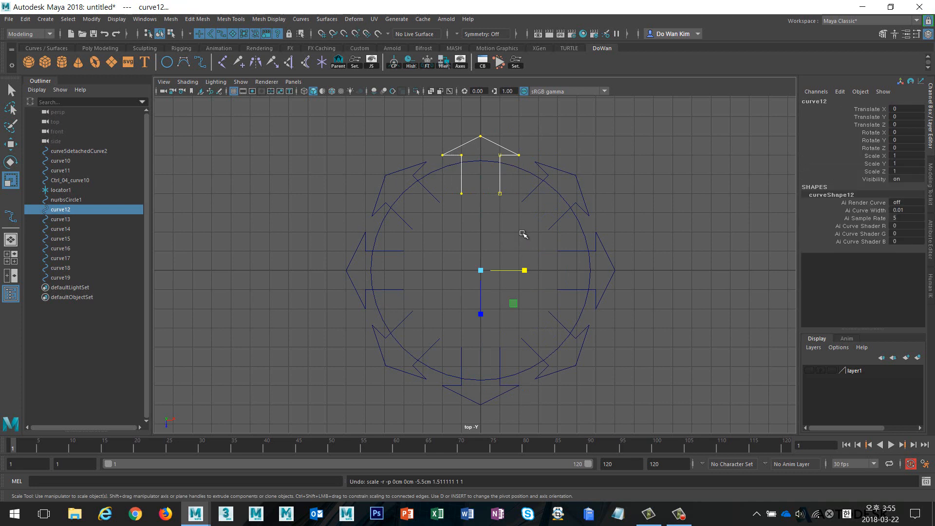
pyautogui.click(523, 235)
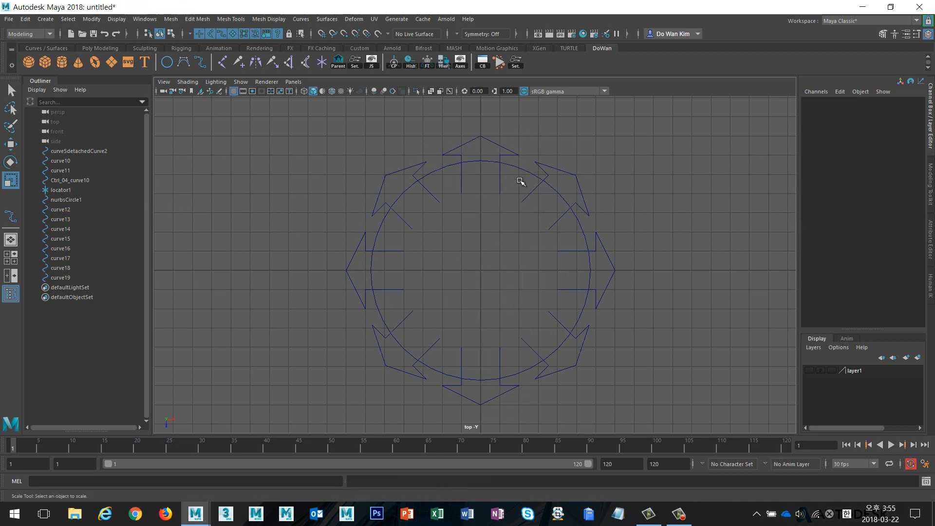
# Cut the circle and all eight arrow curves where they intersect one another
pyautogui.keyDown('alt'); pyautogui.moveTo(582, 210); pyautogui.dragTo(453, 203, button='right'); pyautogui.keyUp('alt')
pyautogui.moveTo(359, 141); pyautogui.dragTo(678, 393)
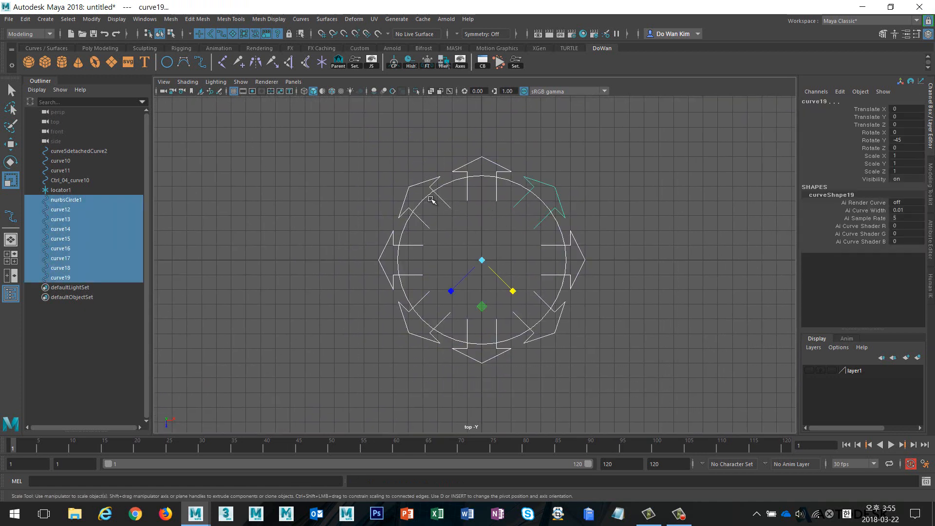
pyautogui.click(397, 203)
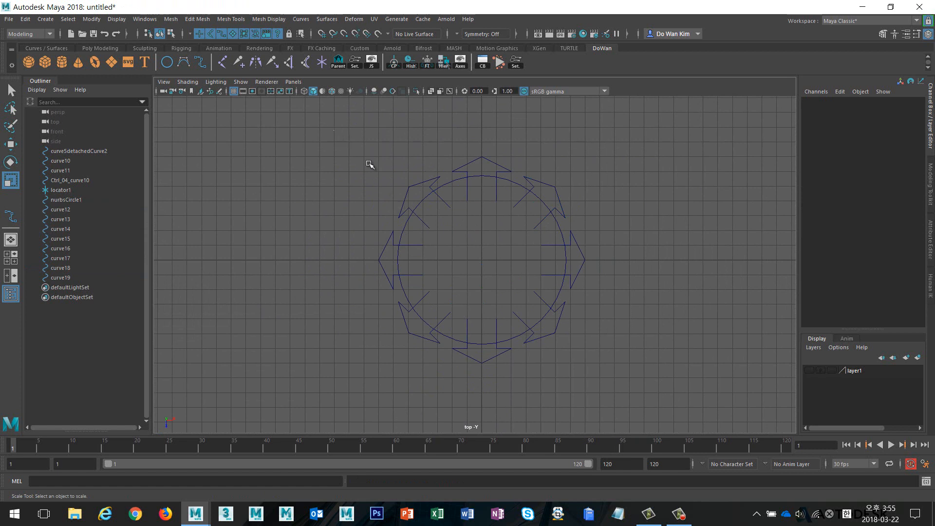
pyautogui.moveTo(333, 131); pyautogui.dragTo(682, 414)
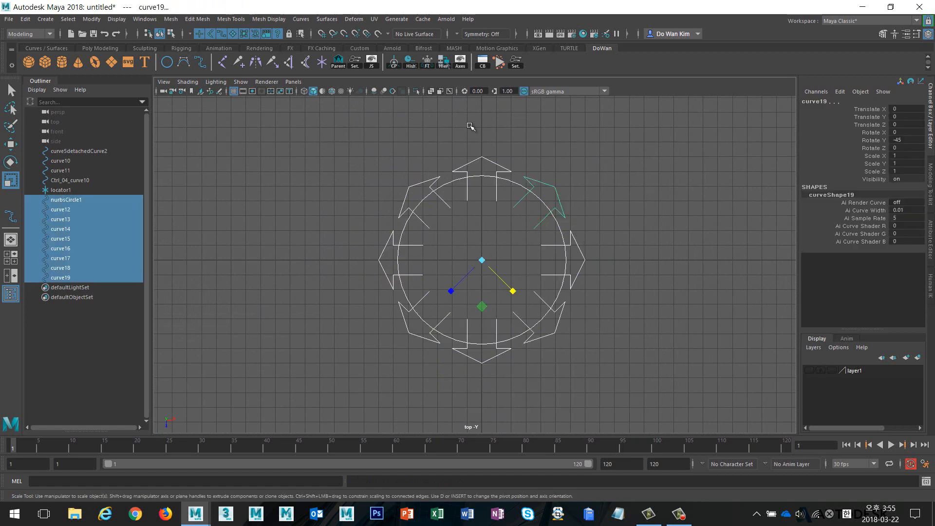
pyautogui.click(302, 19)
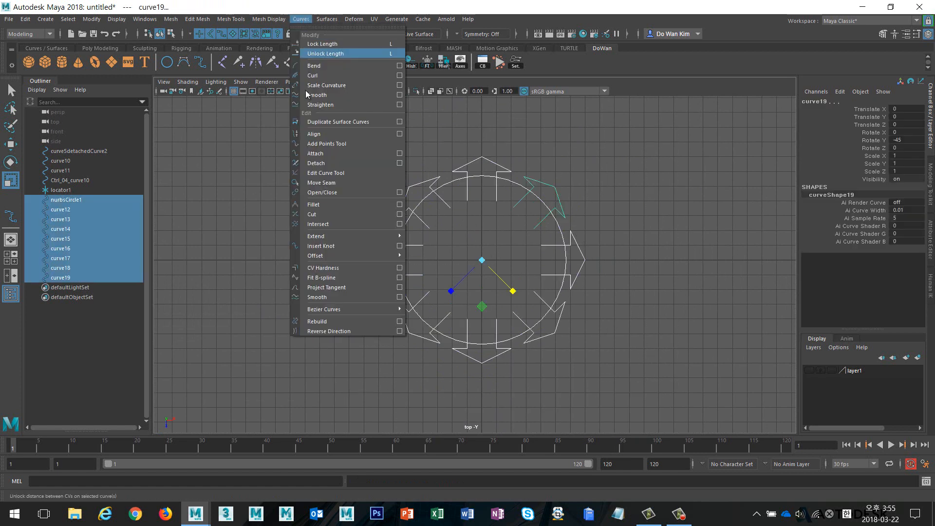
pyautogui.click(344, 214)
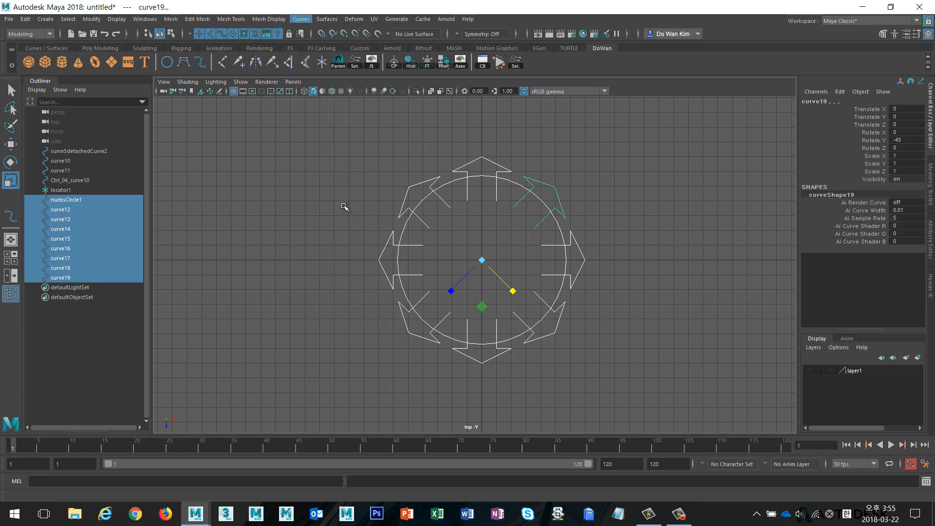
pyautogui.click(397, 217)
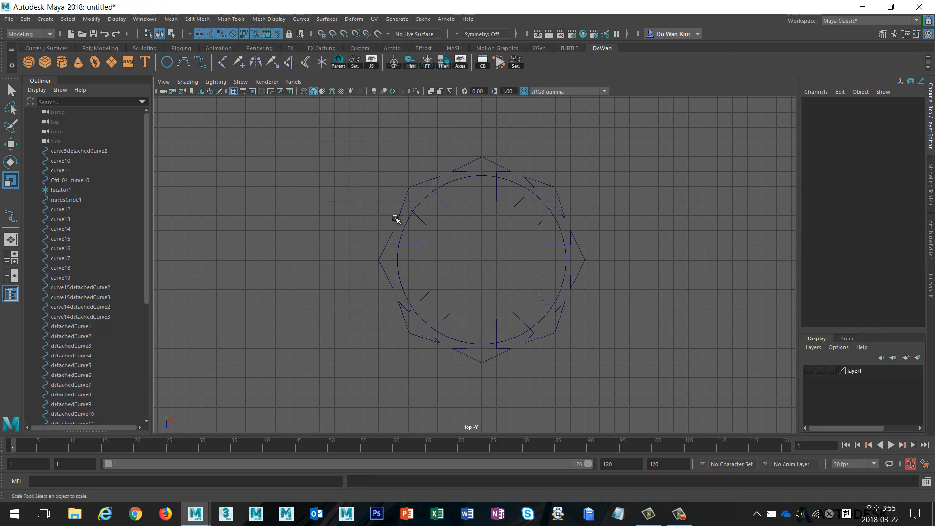
# Delete the circle segments that cross the shafts of the top and bottom arrows
pyautogui.scroll(2, 463, 229)
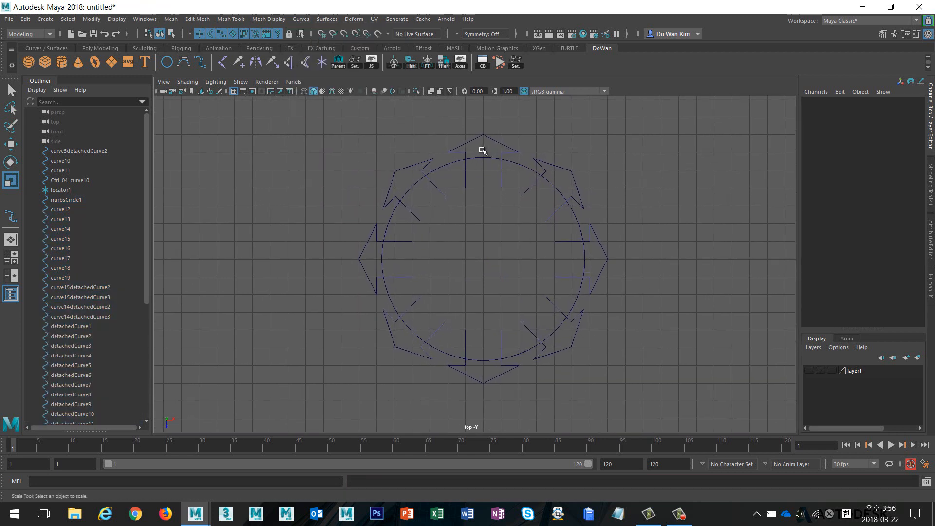
pyautogui.moveTo(482, 150); pyautogui.dragTo(482, 370)
pyautogui.click(482, 370)
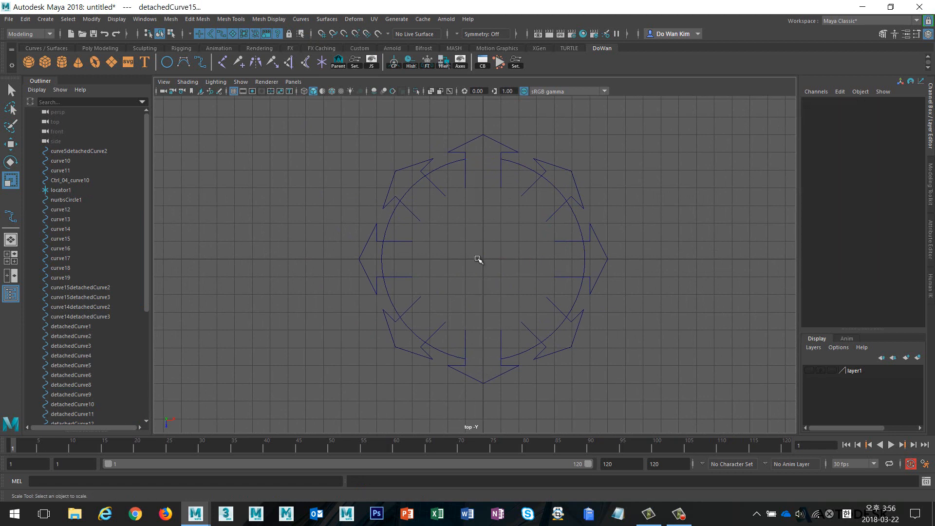
# Hide the grid and delete the arrow shaft ends that stick into the inside of the circle
pyautogui.click(234, 94)
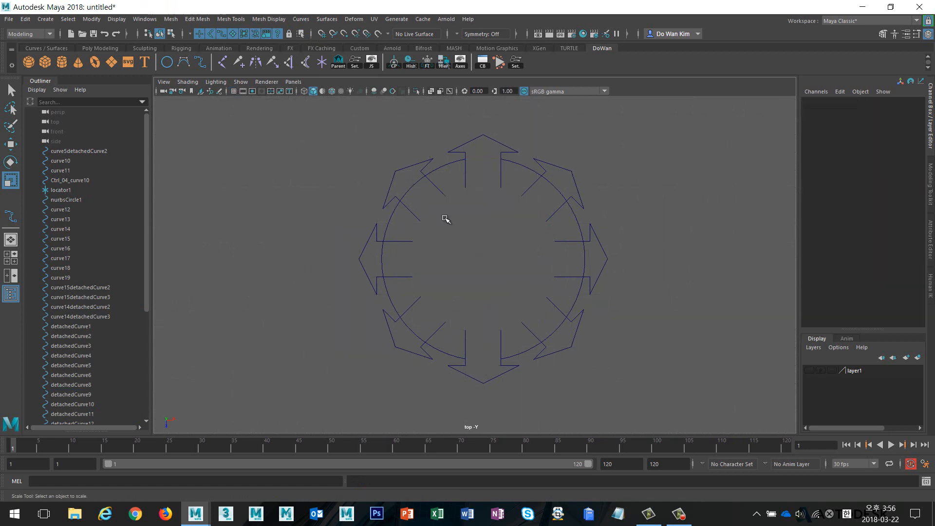
pyautogui.moveTo(425, 184); pyautogui.dragTo(534, 334)
pyautogui.press('Delete')
pyautogui.press('Delete')
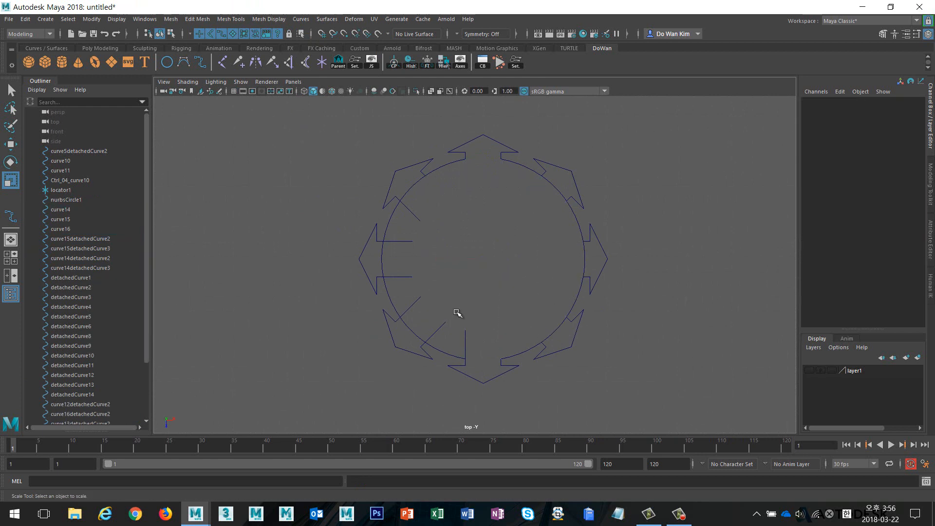
pyautogui.moveTo(452, 309); pyautogui.dragTo(501, 349)
pyautogui.moveTo(406, 282); pyautogui.dragTo(452, 329)
pyautogui.press('Delete')
pyautogui.moveTo(420, 229); pyautogui.dragTo(414, 293)
pyautogui.press('Delete')
pyautogui.moveTo(421, 210); pyautogui.dragTo(414, 234)
pyautogui.press('Delete')
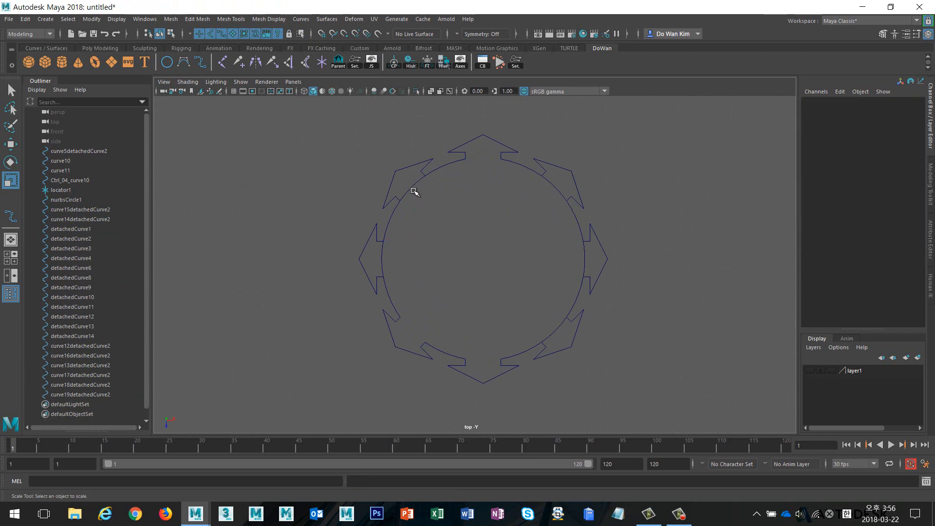
# Delete the remaining circle segments across the shafts of the side and diagonal arrows, leaving only the arcs between arrows
pyautogui.click(389, 224)
pyautogui.press('Delete')
pyautogui.click(383, 254)
pyautogui.press('Delete')
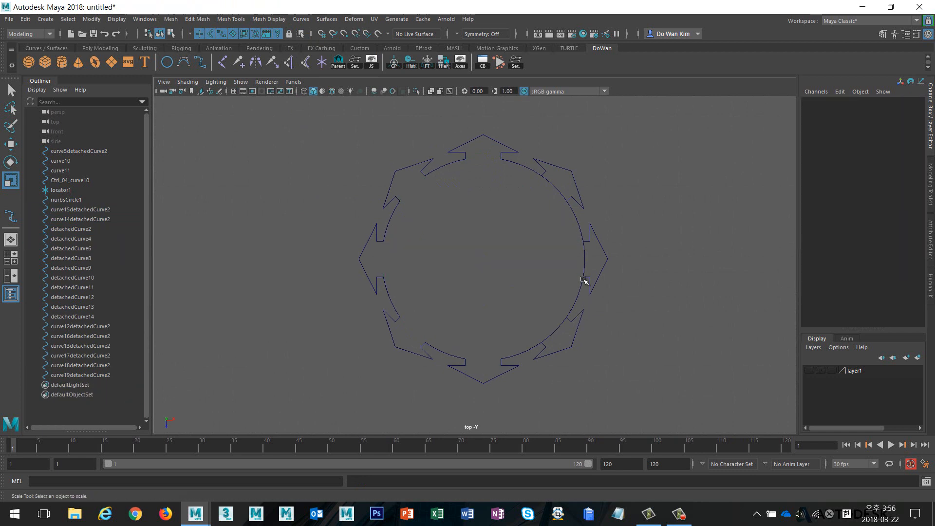
pyautogui.click(559, 339)
pyautogui.press('Delete')
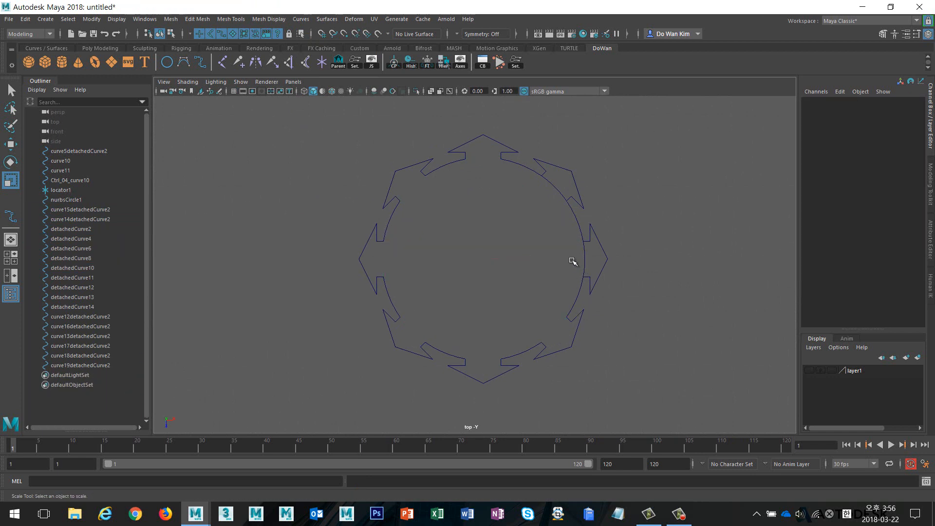
pyautogui.click(575, 219)
pyautogui.press('Delete')
pyautogui.click(557, 191)
pyautogui.press('Delete')
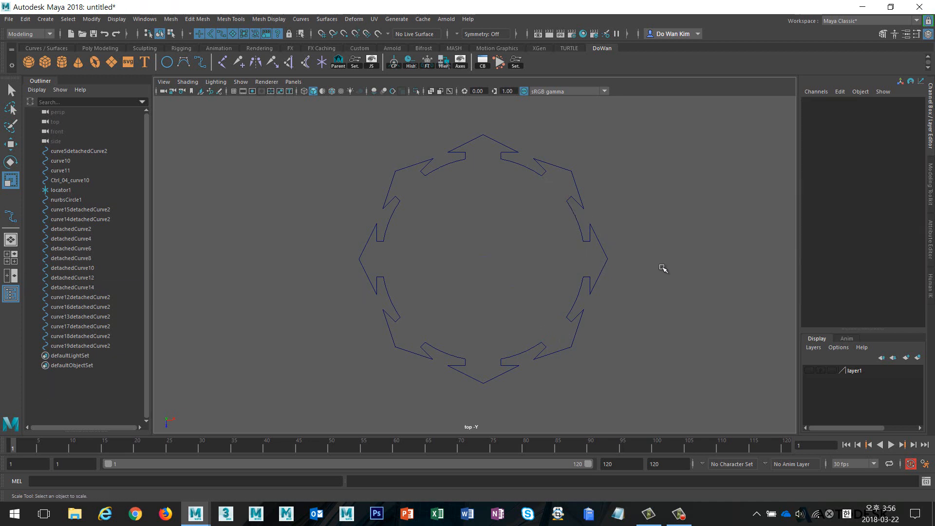
# Delete the construction history of all the trimmed arrow and arc curves
pyautogui.click(575, 179)
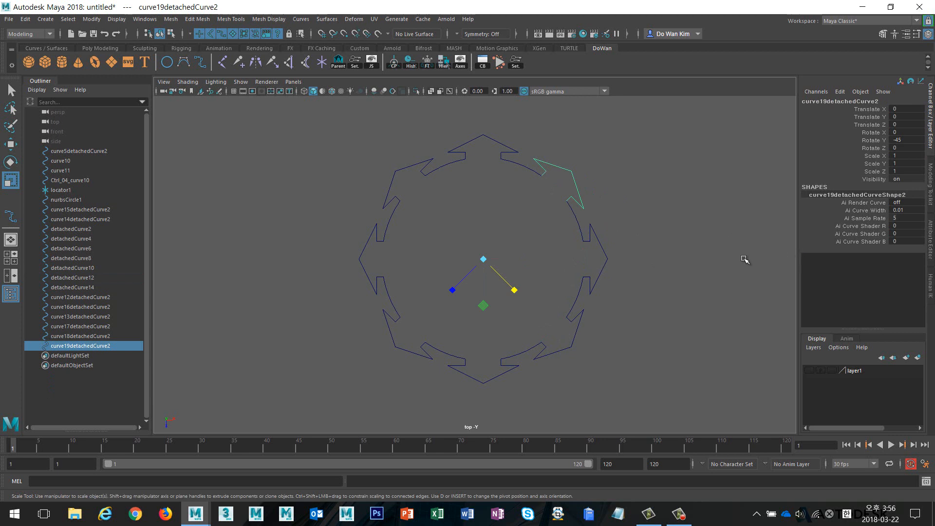
pyautogui.moveTo(265, 119); pyautogui.dragTo(682, 445)
pyautogui.click(27, 20)
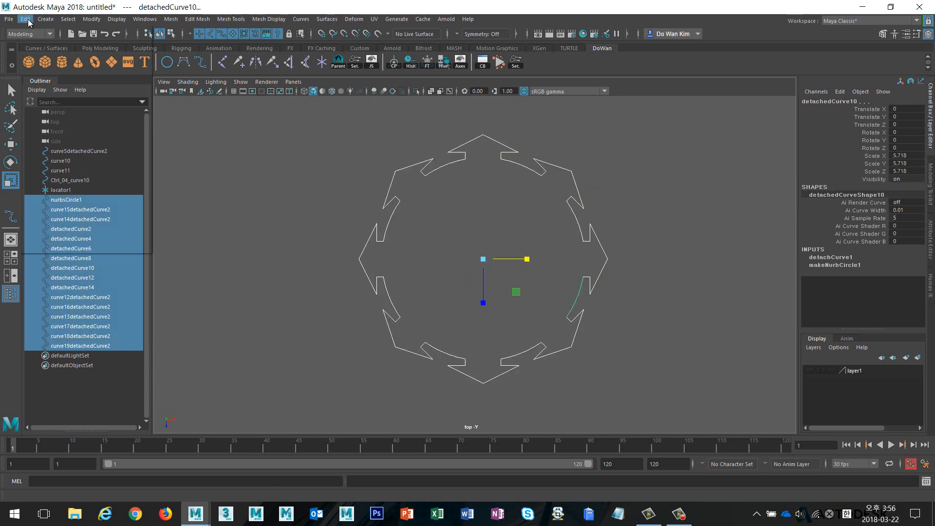
pyautogui.moveTo(104, 134)
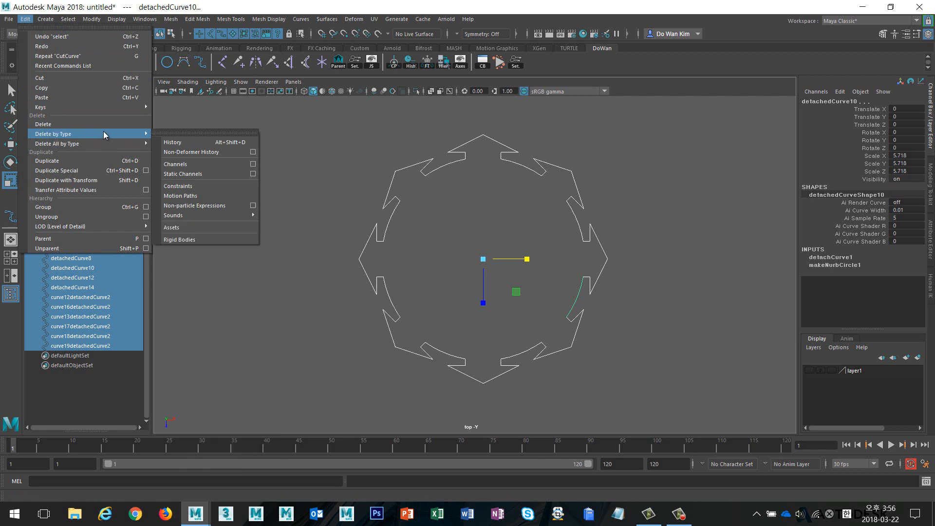
pyautogui.click(245, 143)
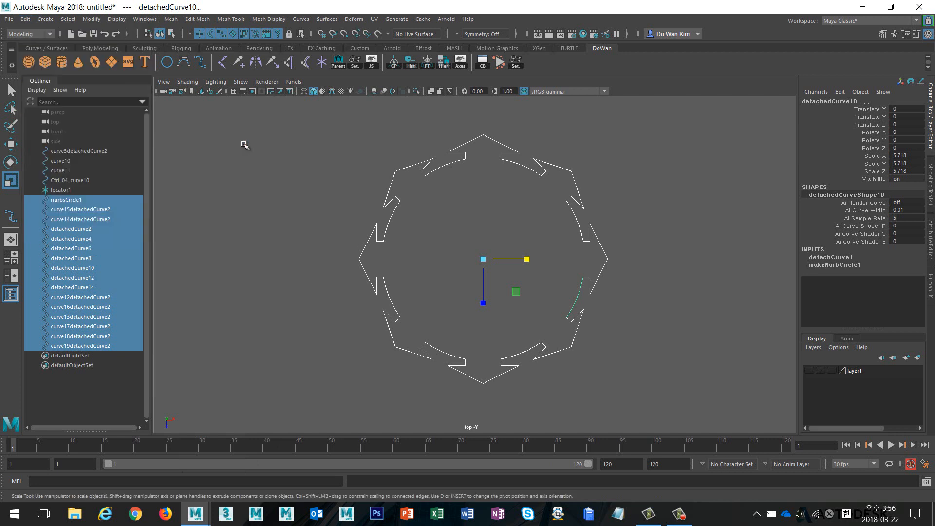
# Reset the Attach Curves options and set the attach method to Connect, with multiple knots kept and originals kept
pyautogui.click(345, 155)
pyautogui.moveTo(290, 120); pyautogui.dragTo(675, 408)
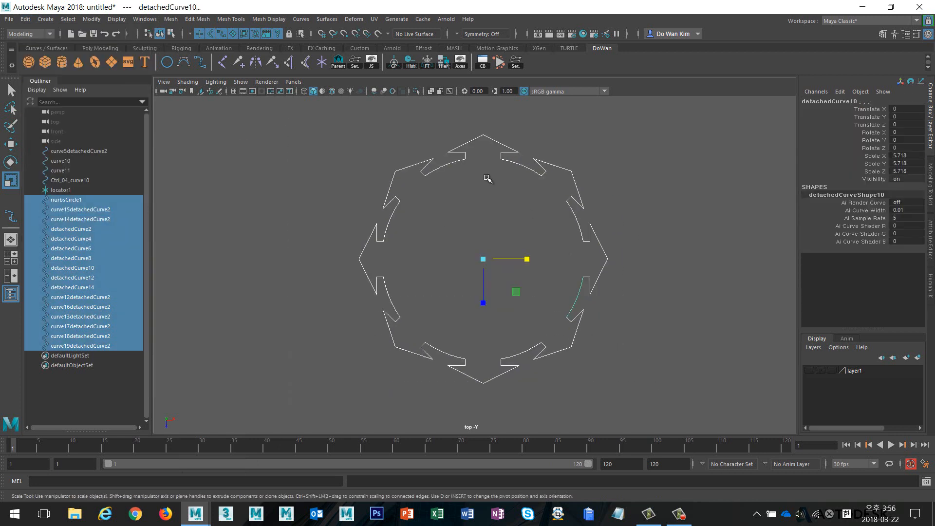
pyautogui.click(300, 20)
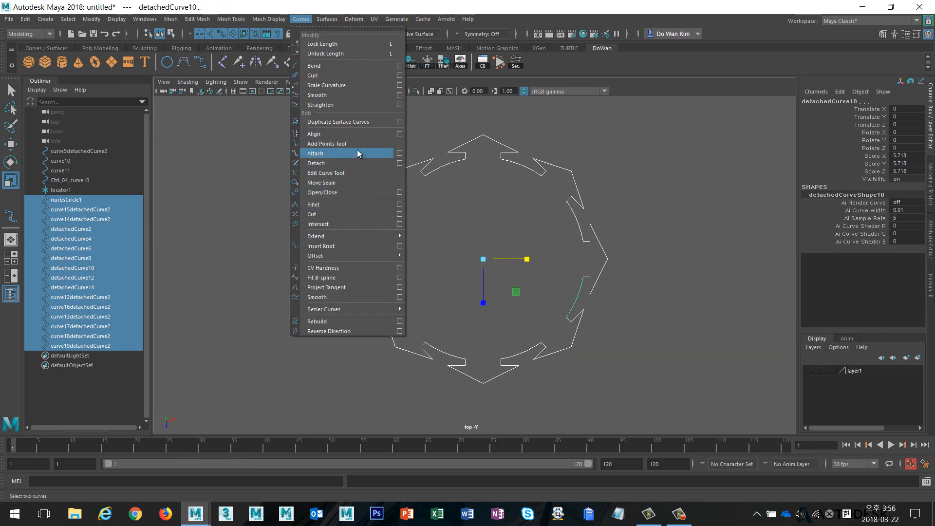
pyautogui.click(400, 154)
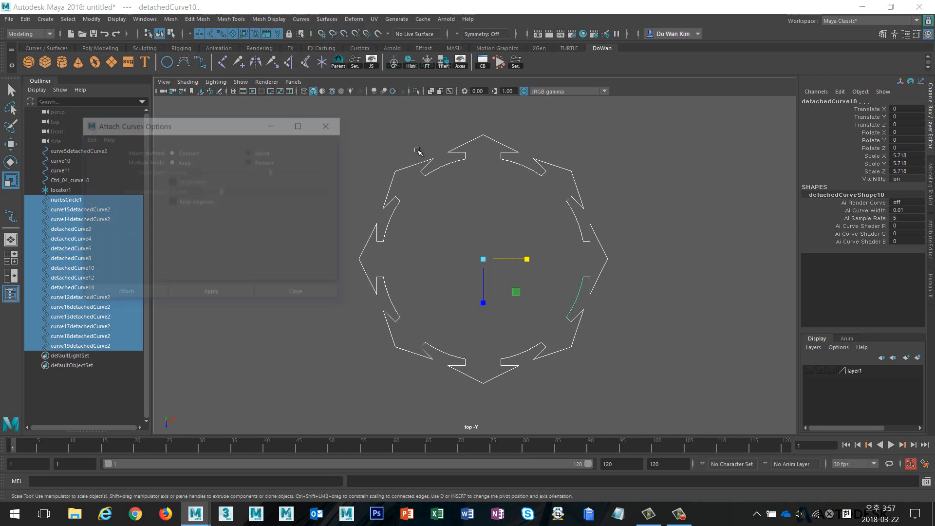
pyautogui.click(89, 138)
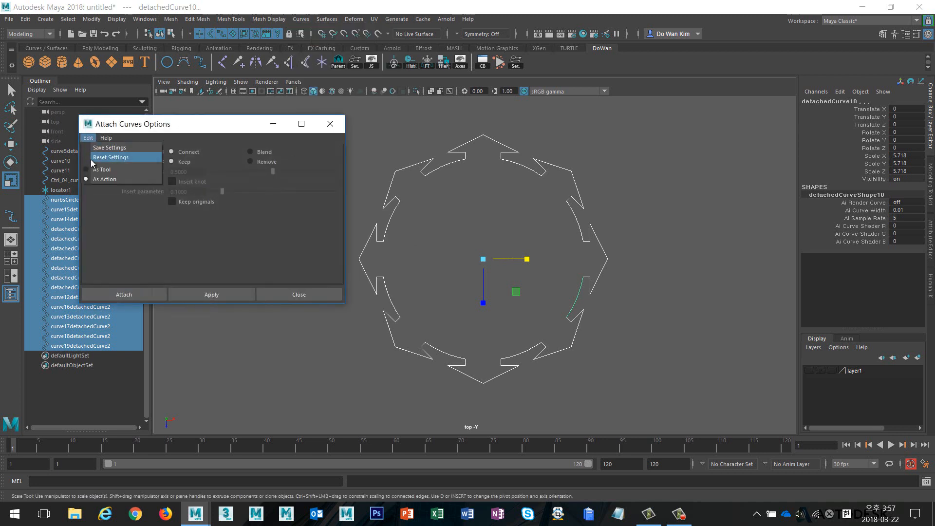
pyautogui.click(93, 157)
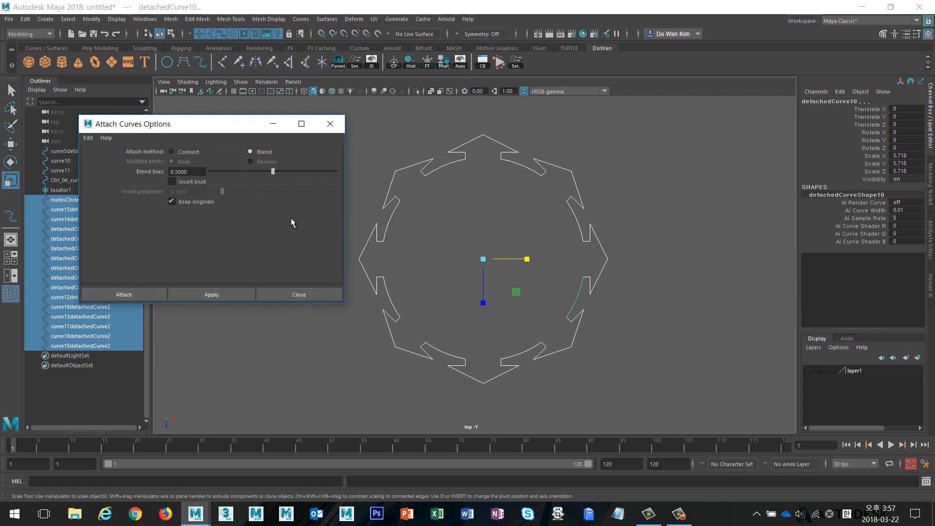
pyautogui.click(194, 153)
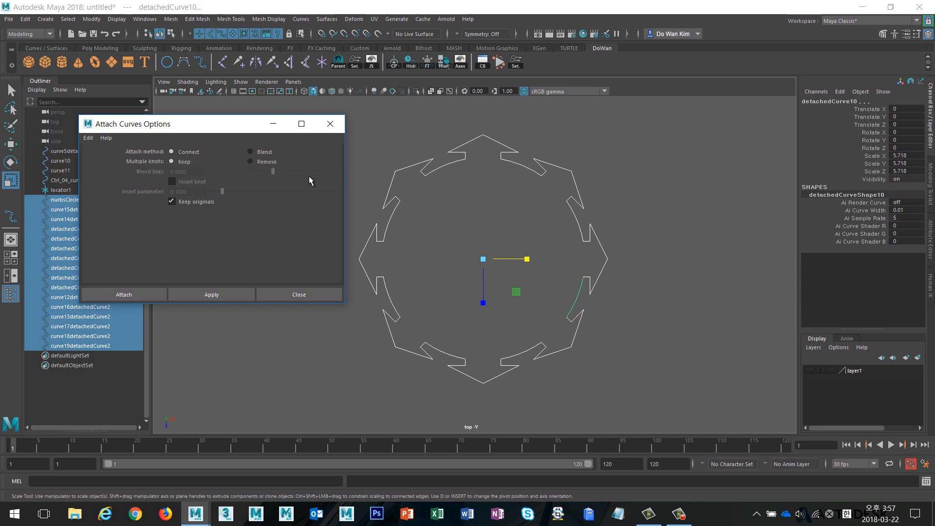
pyautogui.moveTo(232, 129); pyautogui.dragTo(316, 114)
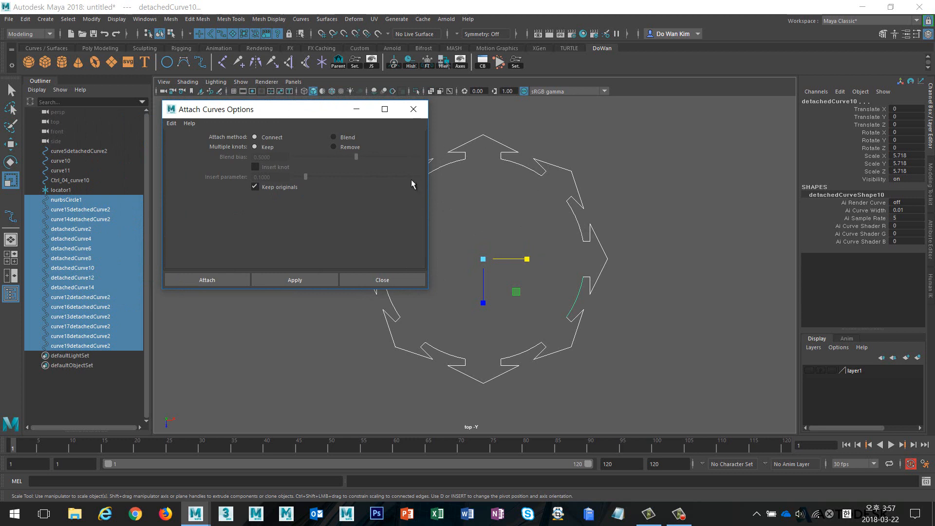
# Attach all arrow and arc segments of the ring into one curve using Connect, with Keep originals turned off
pyautogui.click(577, 221)
pyautogui.click(579, 203)
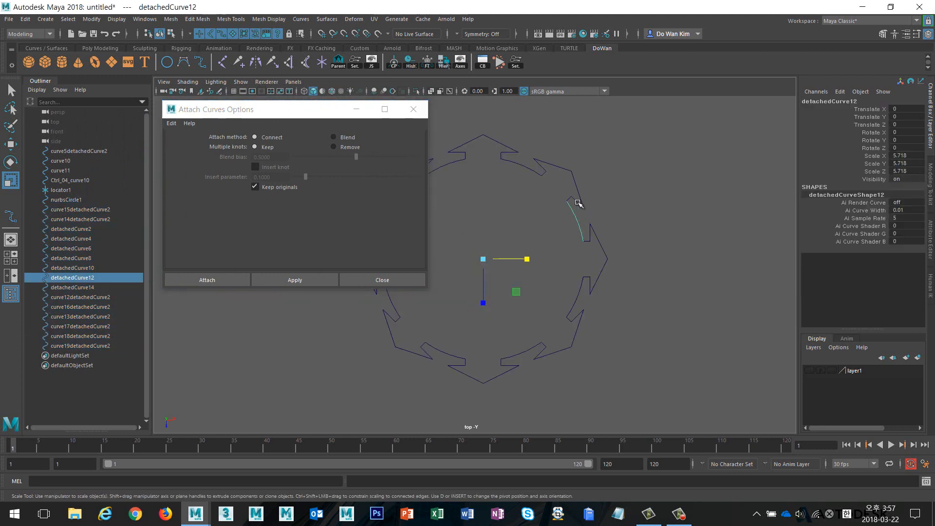
pyautogui.click(577, 203)
pyautogui.click(540, 230)
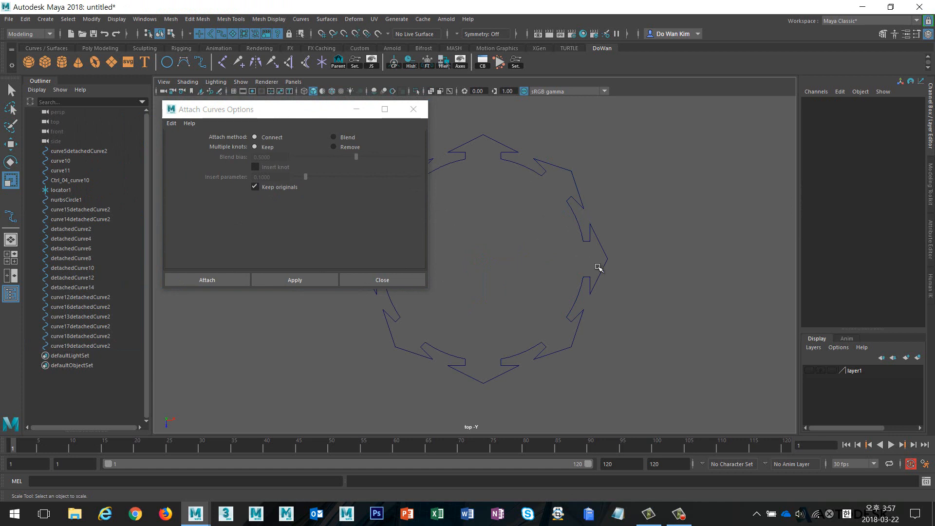
pyautogui.scroll(-2, 519, 278)
pyautogui.moveTo(289, 113); pyautogui.dragTo(199, 106)
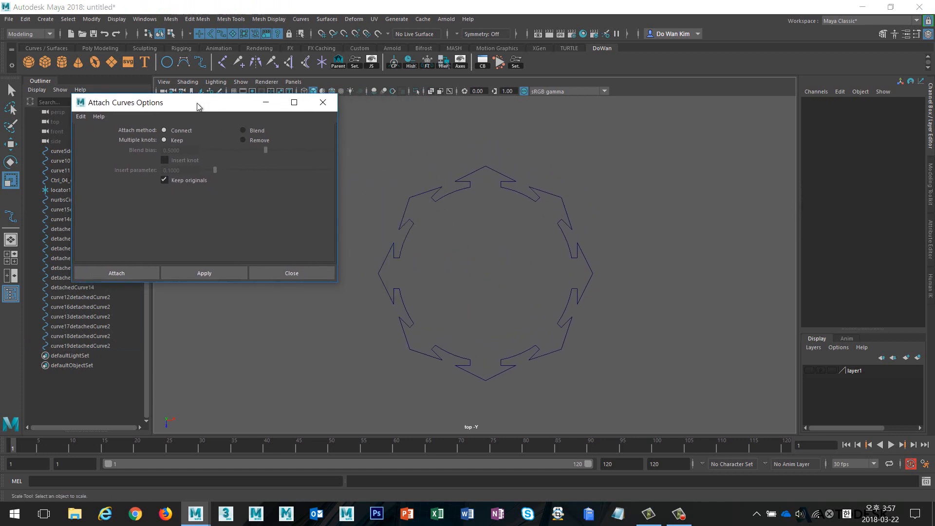
pyautogui.moveTo(670, 137); pyautogui.dragTo(358, 429)
pyautogui.click(185, 181)
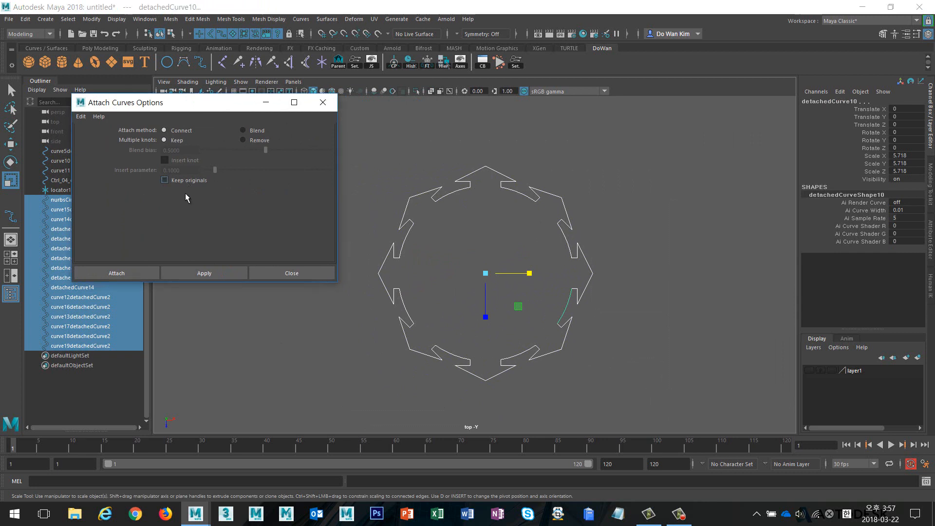
pyautogui.click(194, 274)
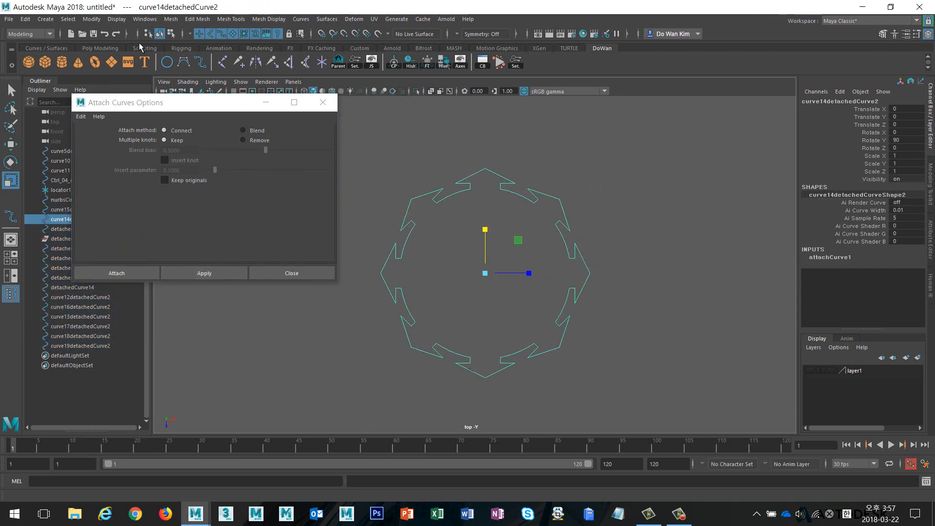
# Delete the construction history of the newly attached arrow ring curve
pyautogui.click(45, 19)
pyautogui.moveTo(137, 79)
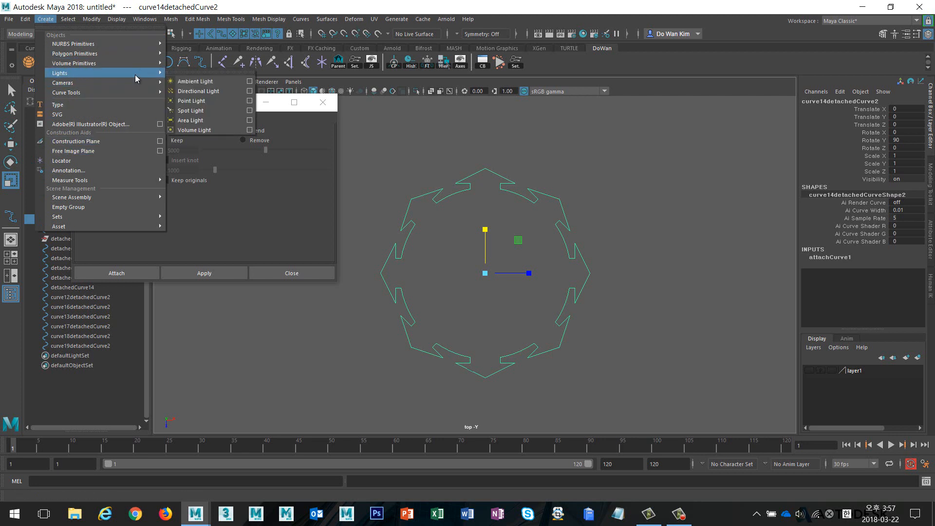
pyautogui.click(45, 19)
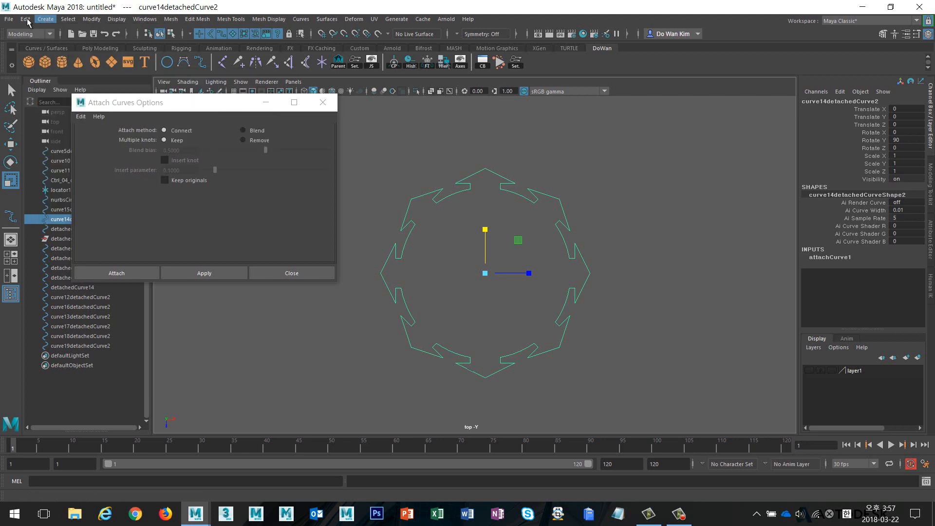
pyautogui.click(25, 19)
pyautogui.moveTo(77, 134)
pyautogui.click(188, 142)
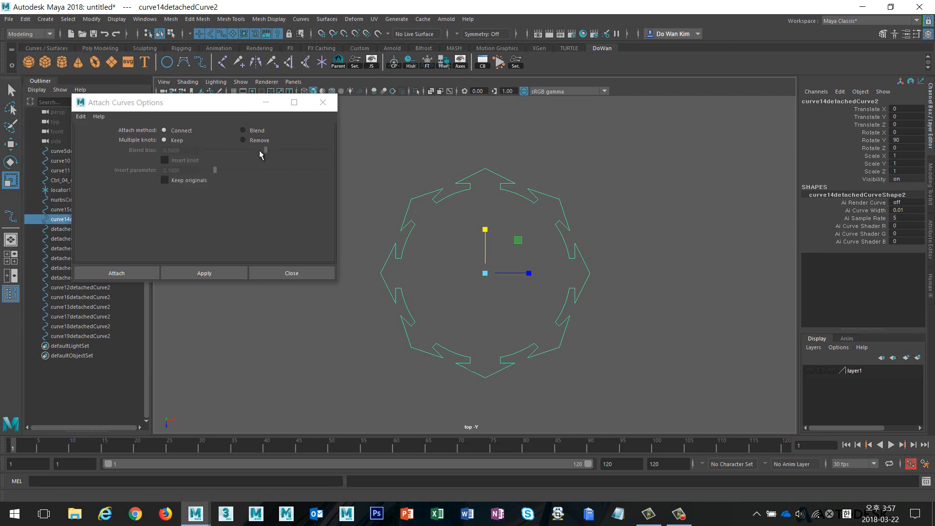
# Delete the leftover entries from detachedCurve2 through curve19detachedCurve2, leave layer1 hidden, and close the Attach Curves options
pyautogui.moveTo(175, 106); pyautogui.dragTo(241, 83)
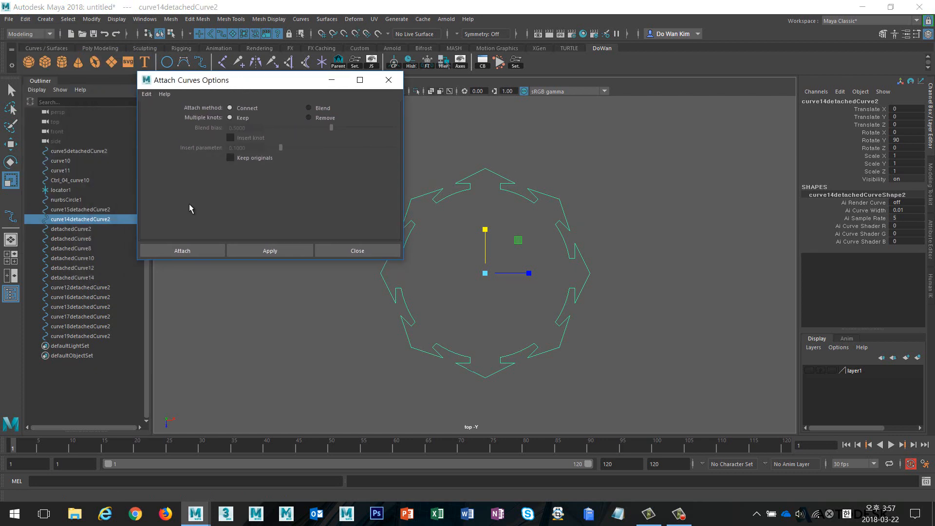
pyautogui.click(810, 371)
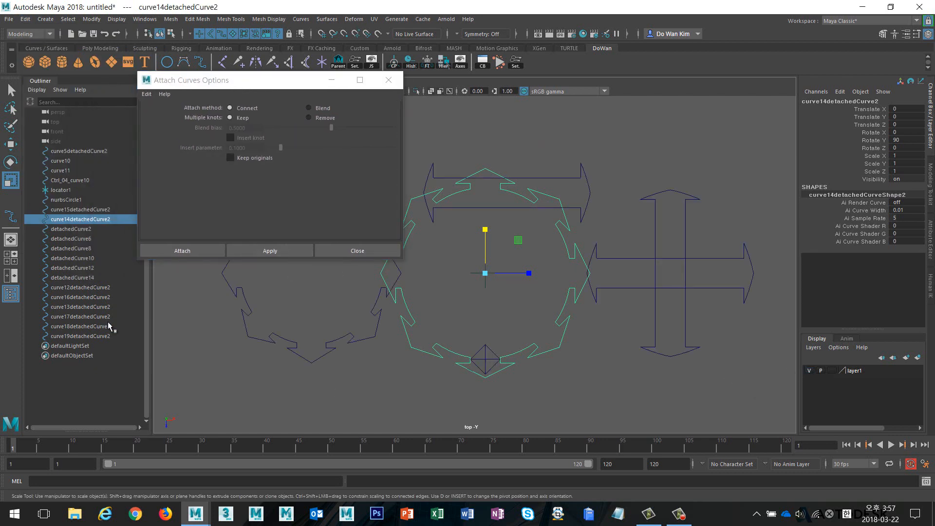
pyautogui.moveTo(63, 229); pyautogui.dragTo(68, 335)
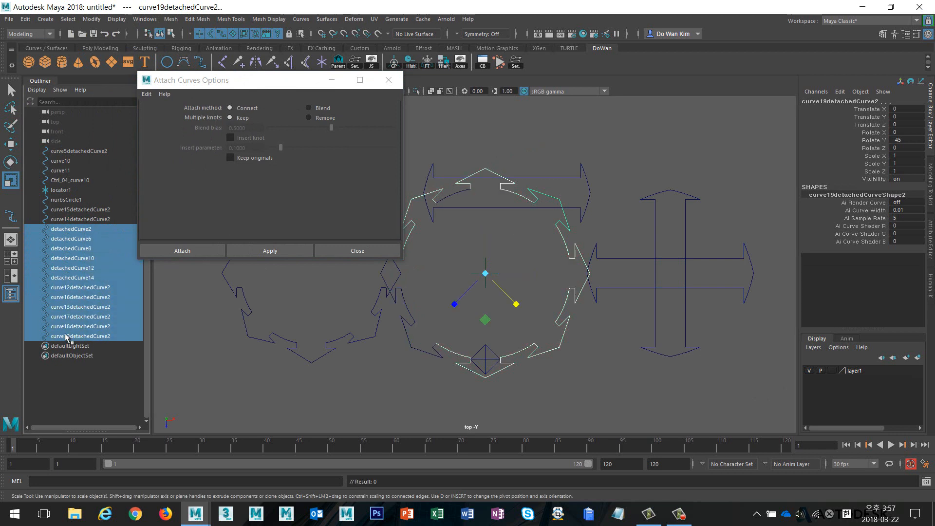
pyautogui.scroll(-1, 539, 332)
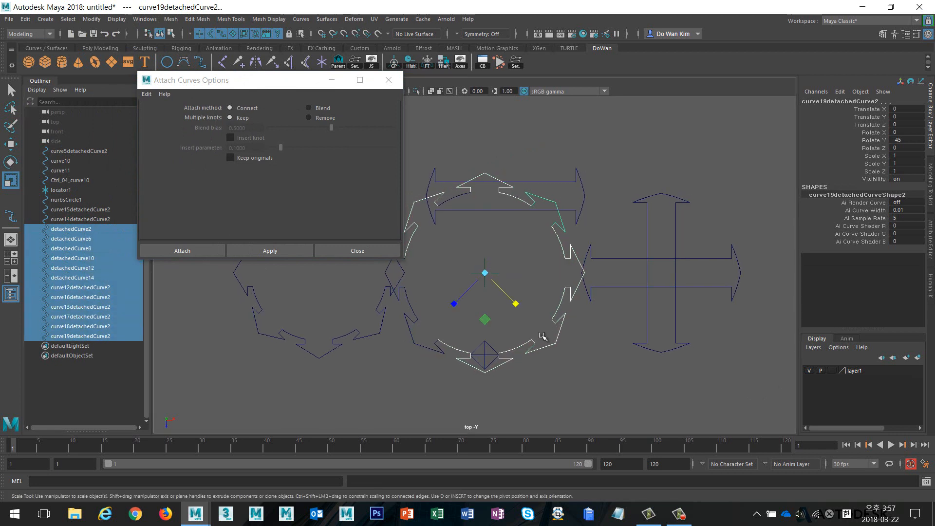
pyautogui.press('g')
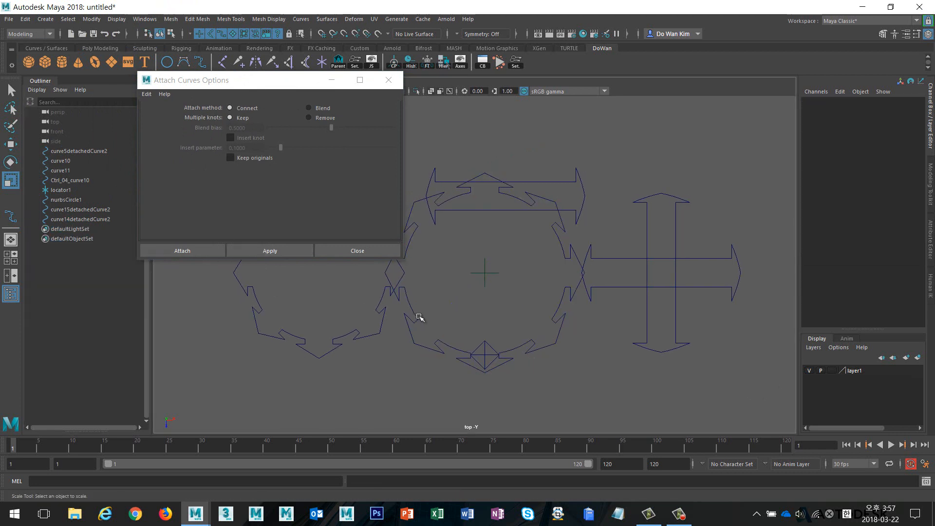
pyautogui.click(809, 370)
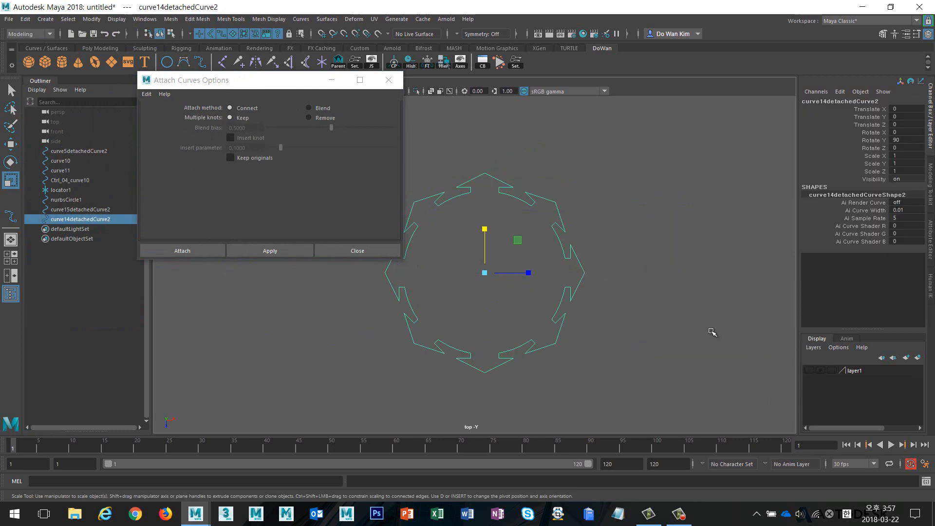
pyautogui.click(370, 250)
# Switch to an angled perspective view and show the transform attributes of the attached arrow ring curve
pyautogui.press('space')
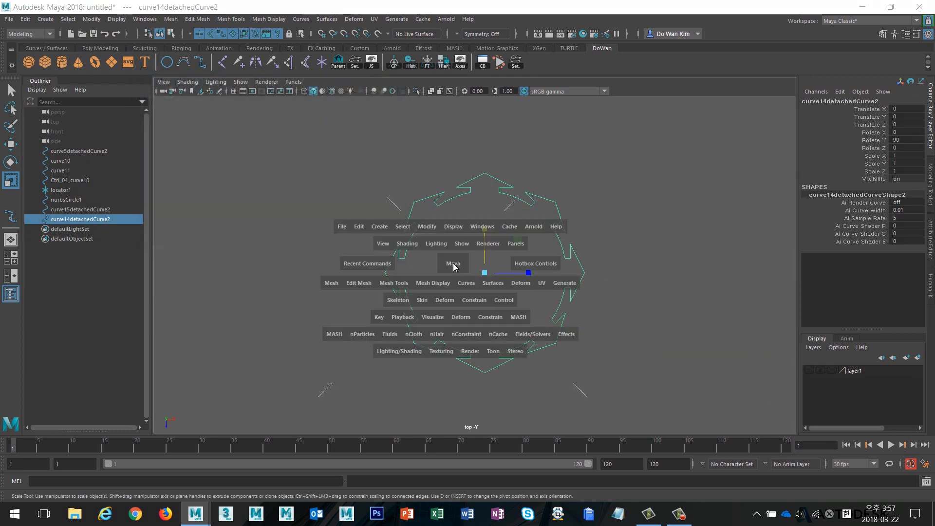
pyautogui.click(453, 200)
pyautogui.keyDown('alt'); pyautogui.moveTo(511, 215); pyautogui.dragTo(556, 259); pyautogui.keyUp('alt')
pyautogui.scroll(-2, 630, 253)
pyautogui.click(631, 252)
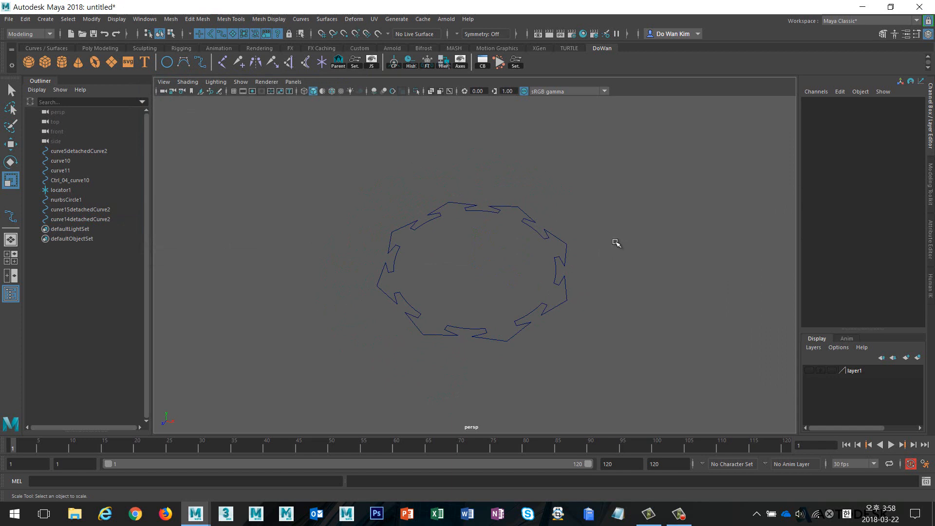
pyautogui.moveTo(617, 191); pyautogui.dragTo(529, 285)
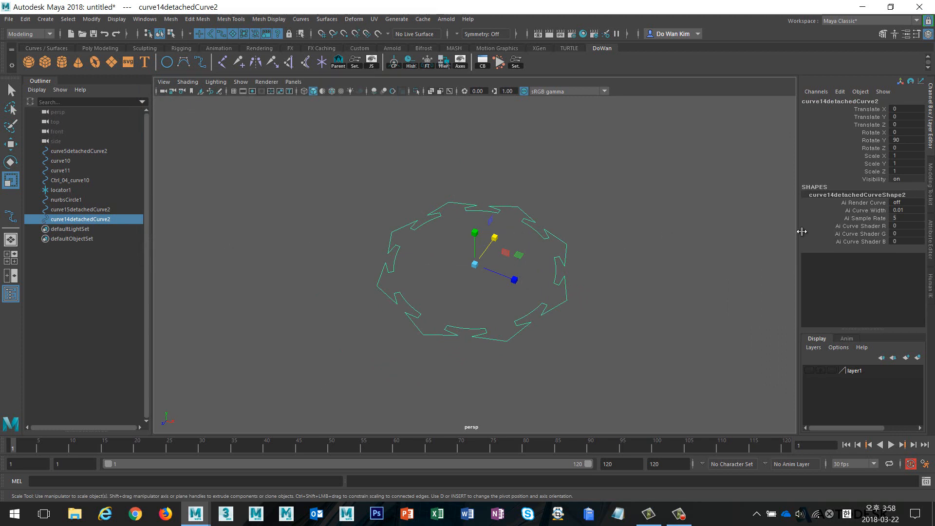
pyautogui.click(931, 236)
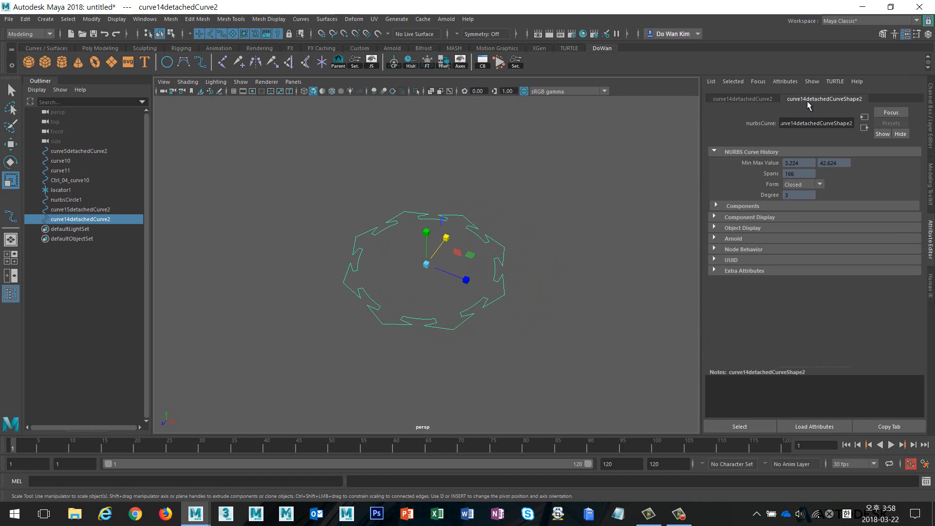
pyautogui.click(756, 100)
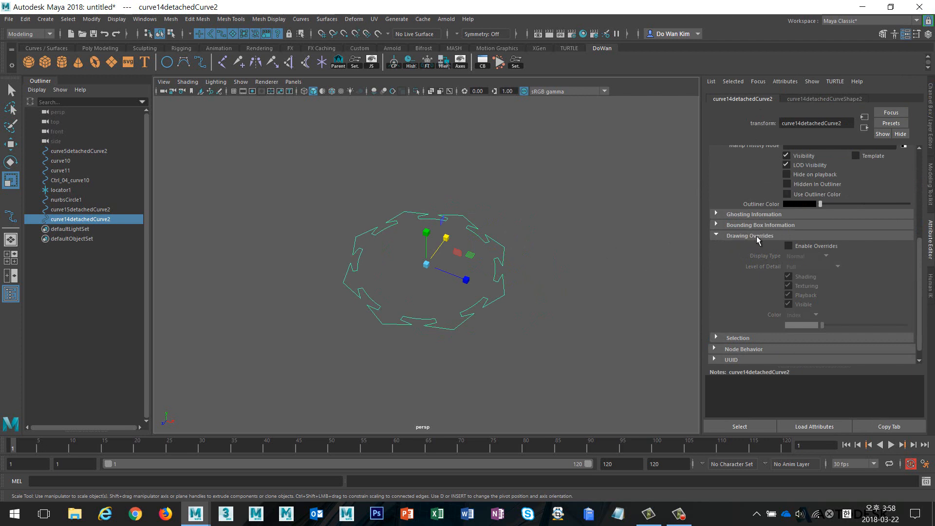
# Enable drawing overrides on the arrow ring curve and set its index color to light blue
pyautogui.scroll(3, 714, 243)
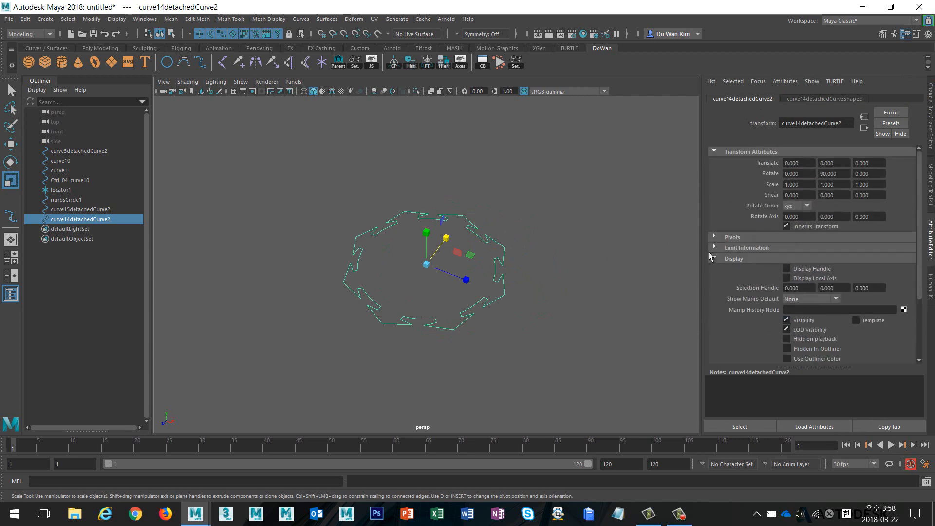
pyautogui.click(715, 259)
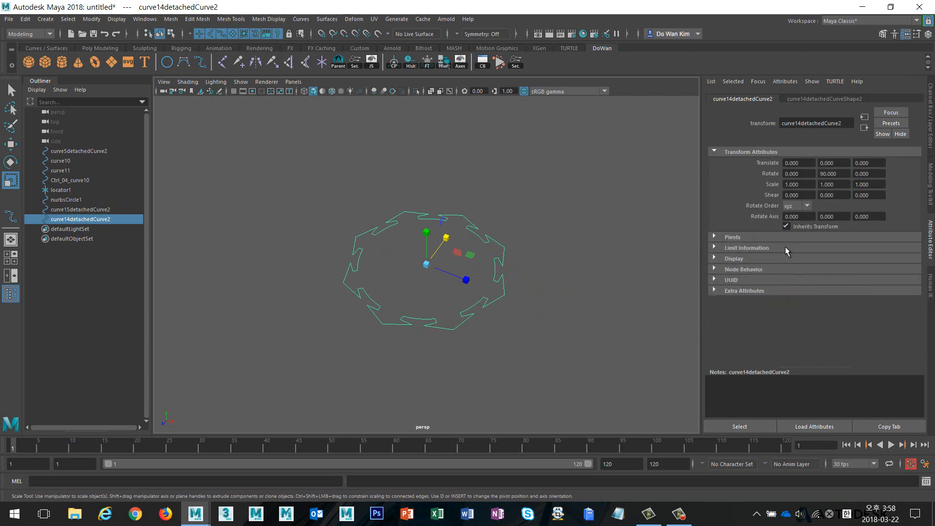
pyautogui.click(715, 259)
pyautogui.scroll(-3, 750, 261)
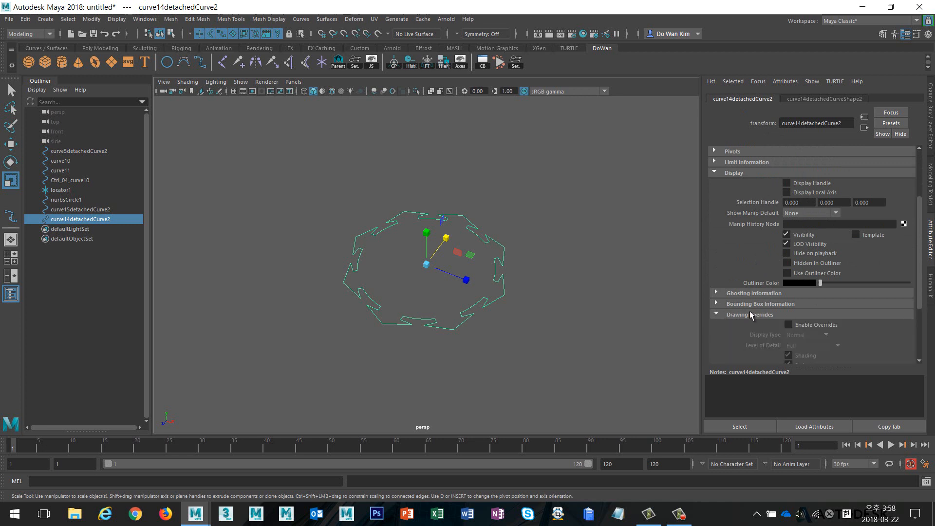
pyautogui.click(750, 313)
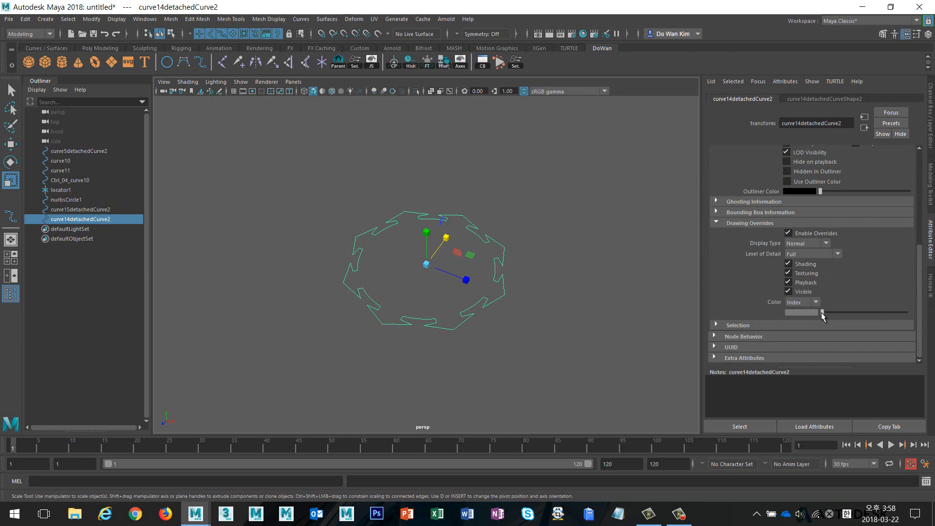
pyautogui.moveTo(822, 314); pyautogui.dragTo(871, 315)
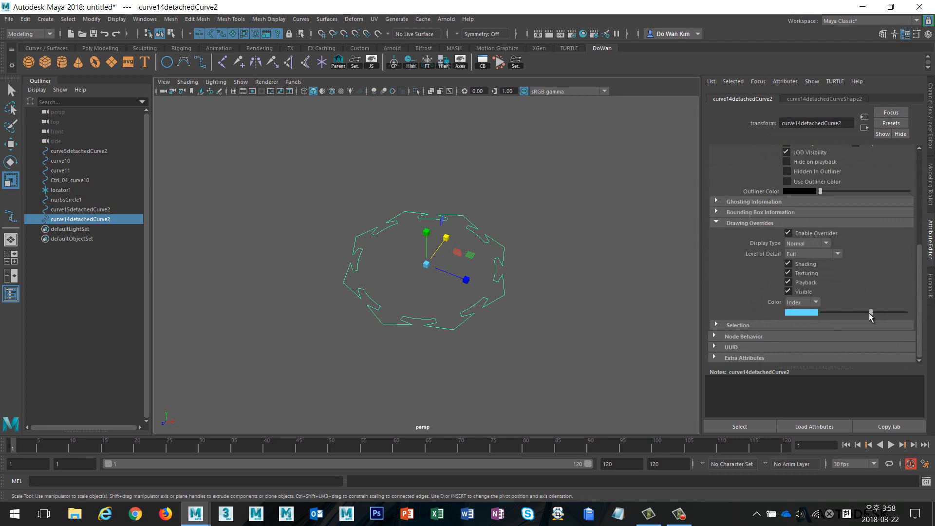
pyautogui.click(624, 278)
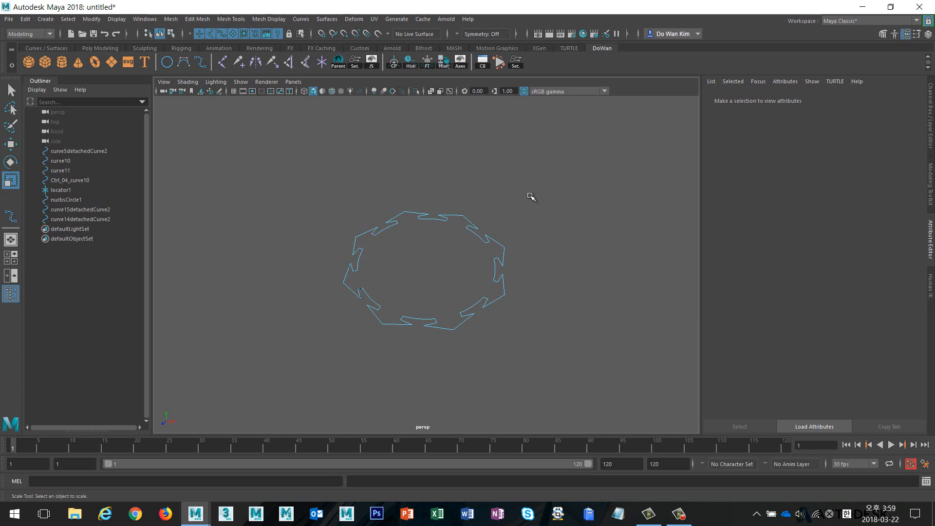
# Change the arrow ring's override color to yellow and turn its drawing overrides off
pyautogui.moveTo(530, 195); pyautogui.dragTo(477, 267)
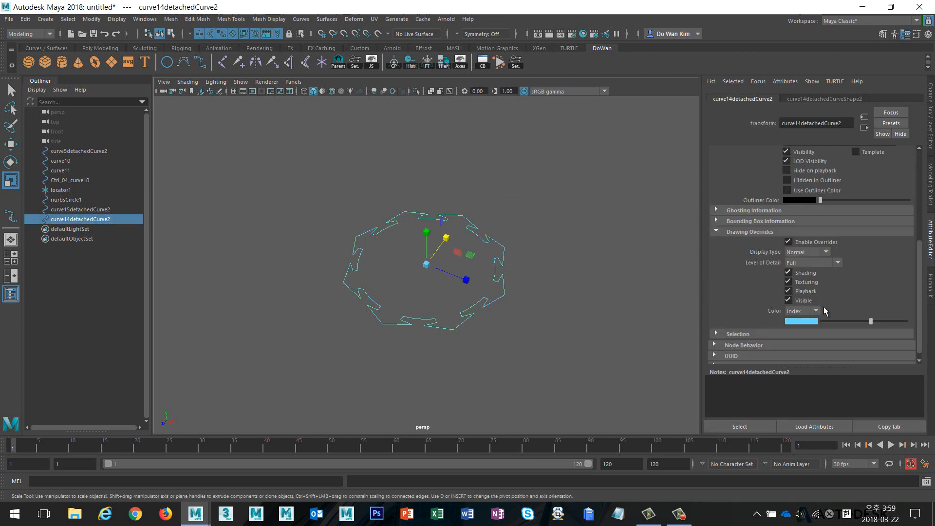
pyautogui.click(580, 267)
pyautogui.hotkey('ctrl', 'z')
pyautogui.click(871, 322)
pyautogui.moveTo(875, 323); pyautogui.dragTo(868, 324)
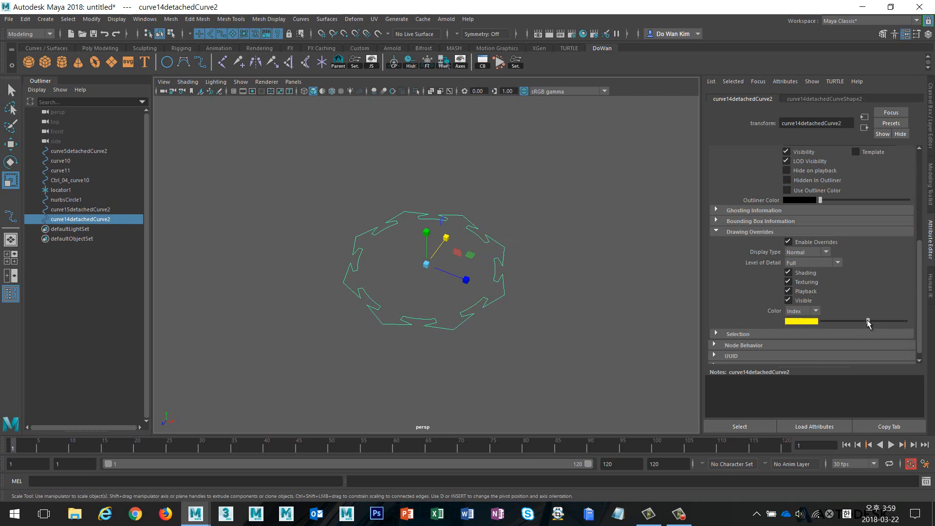
pyautogui.click(662, 260)
pyautogui.hotkey('ctrl', 'z')
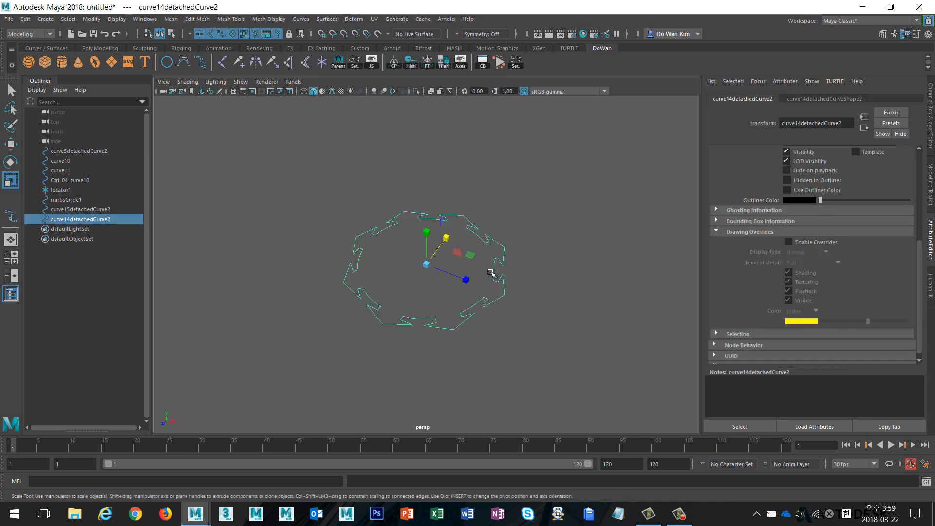
# Re-enable the ring's drawing overrides, set the override color to green, and disable the overrides again
pyautogui.click(823, 241)
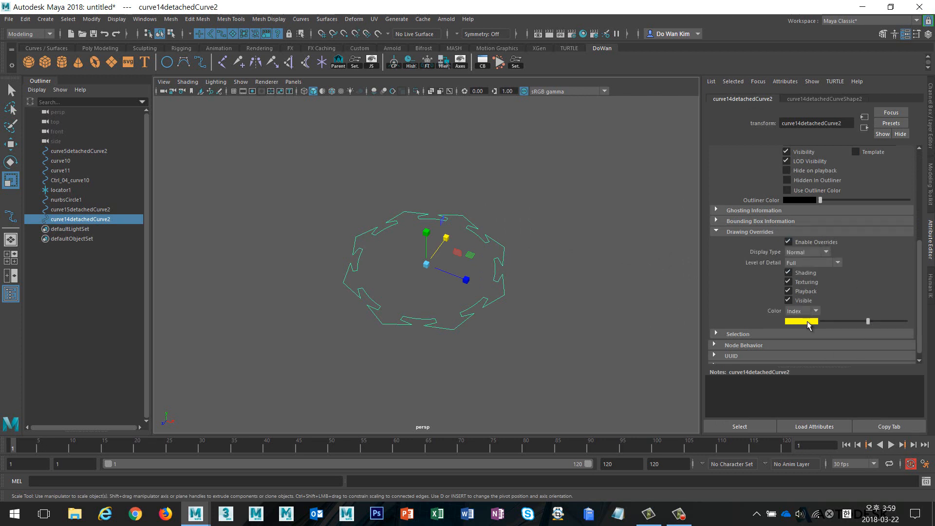
pyautogui.moveTo(866, 321); pyautogui.dragTo(871, 319)
pyautogui.click(821, 243)
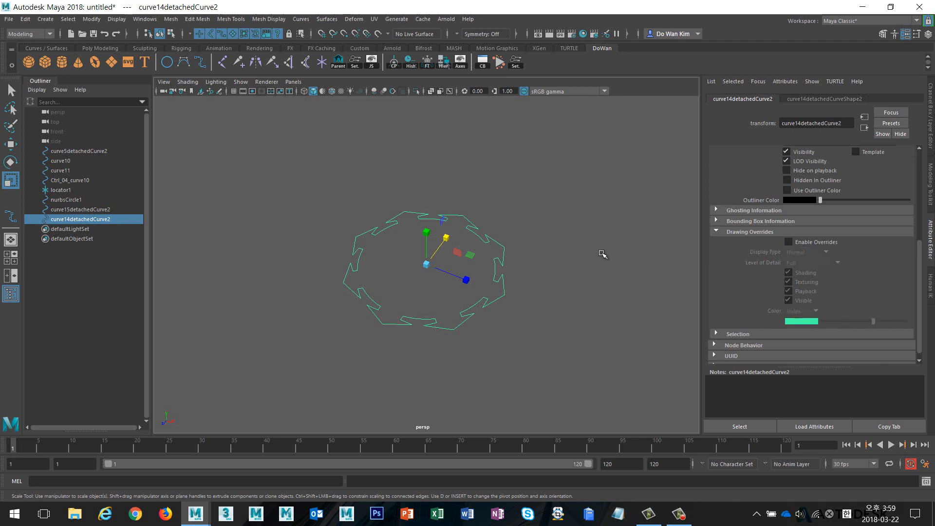
# Duplicate the arrow ring curve and move the copy along one horizontal axis until it is clear of the original
pyautogui.click(601, 254)
pyautogui.moveTo(530, 214); pyautogui.dragTo(485, 290)
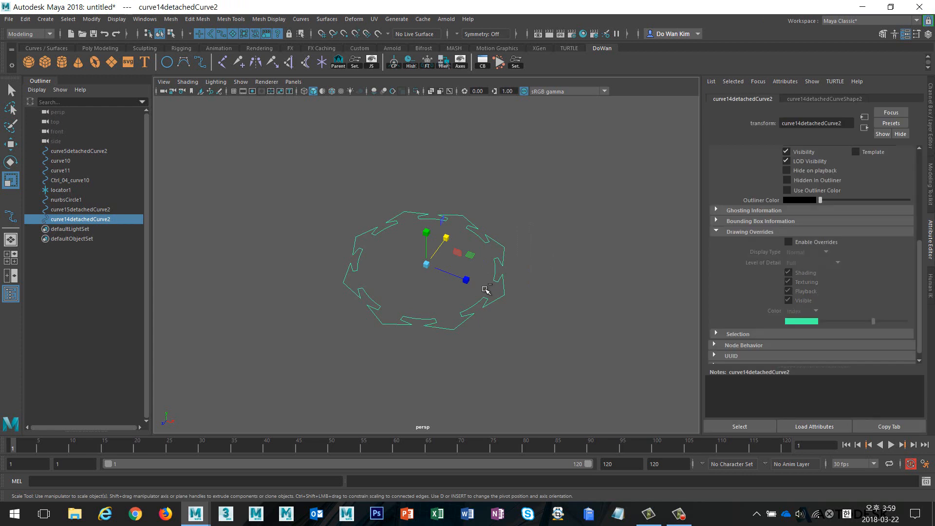
pyautogui.hotkey('ctrl', 'd')
pyautogui.press('w')
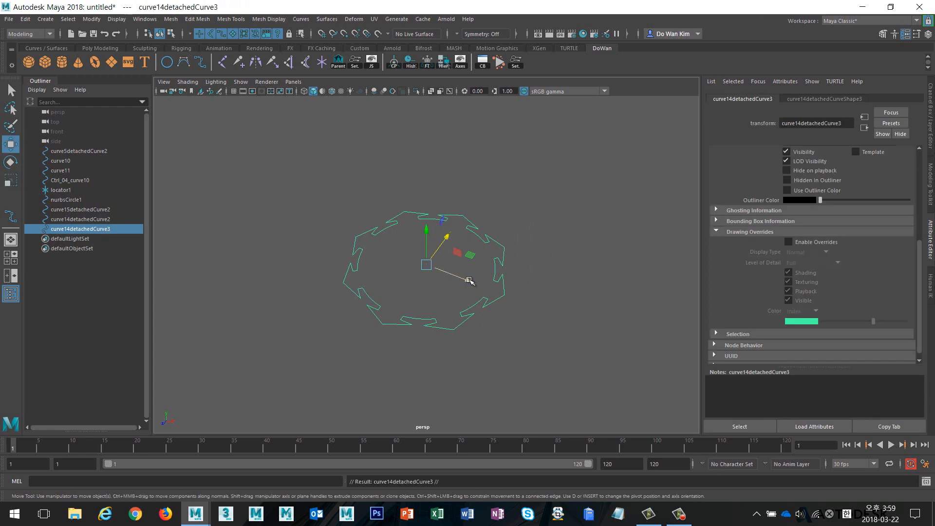
pyautogui.moveTo(468, 279); pyautogui.dragTo(654, 356)
pyautogui.click(603, 292)
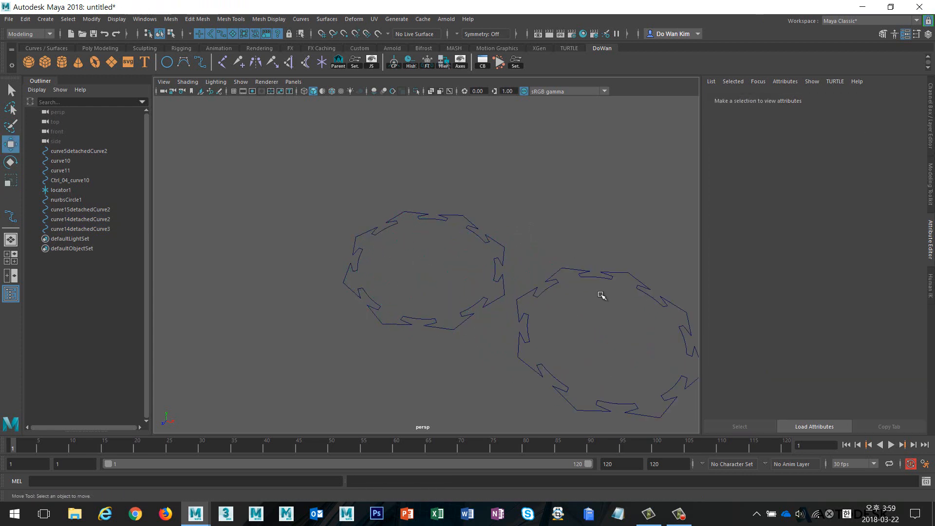
pyautogui.keyDown('alt'); pyautogui.moveTo(603, 292); pyautogui.dragTo(521, 291, button='right'); pyautogui.keyUp('alt')
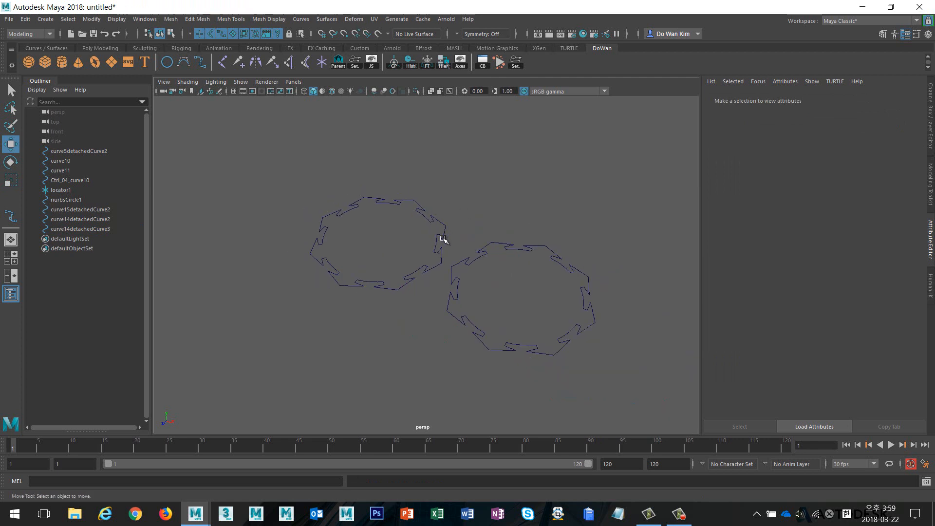
pyautogui.moveTo(441, 171); pyautogui.dragTo(394, 241)
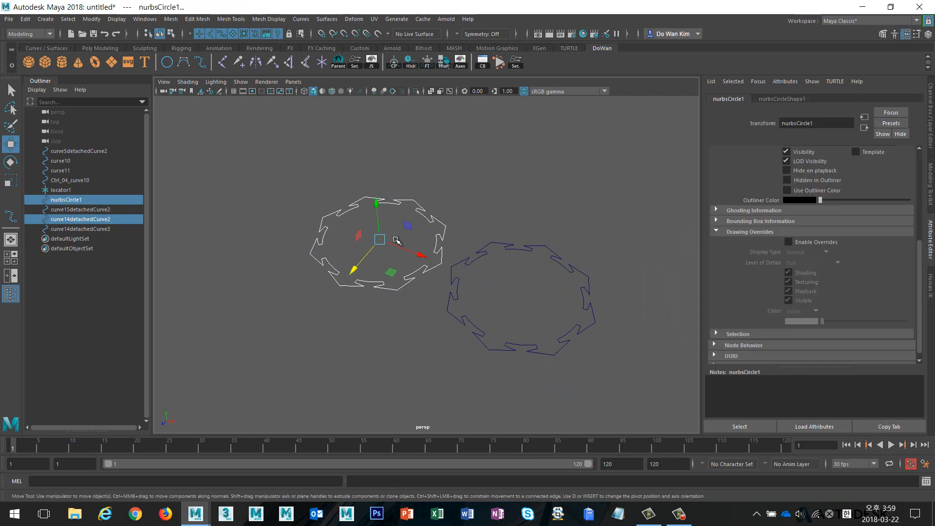
pyautogui.click(470, 195)
pyautogui.moveTo(454, 182); pyautogui.dragTo(408, 225)
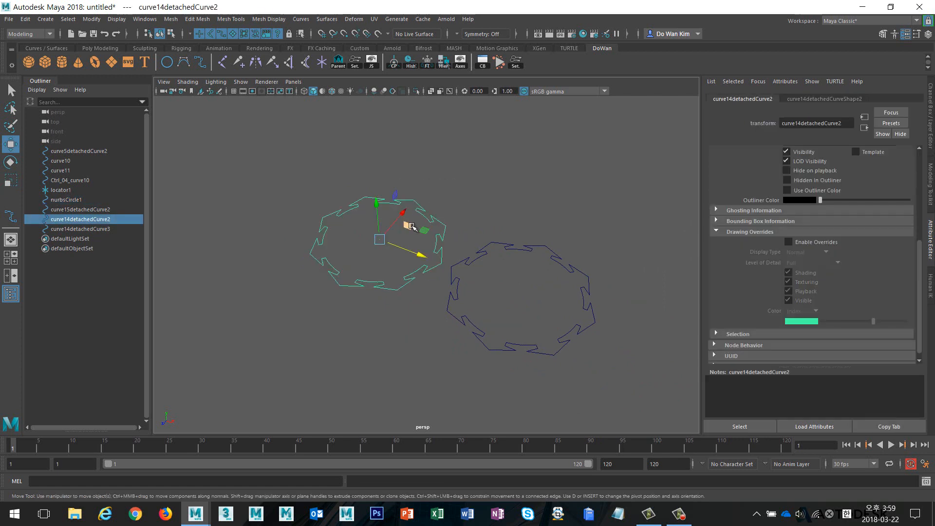
pyautogui.keyDown('shift'); pyautogui.moveTo(565, 167); pyautogui.dragTo(564, 273); pyautogui.keyUp('shift')
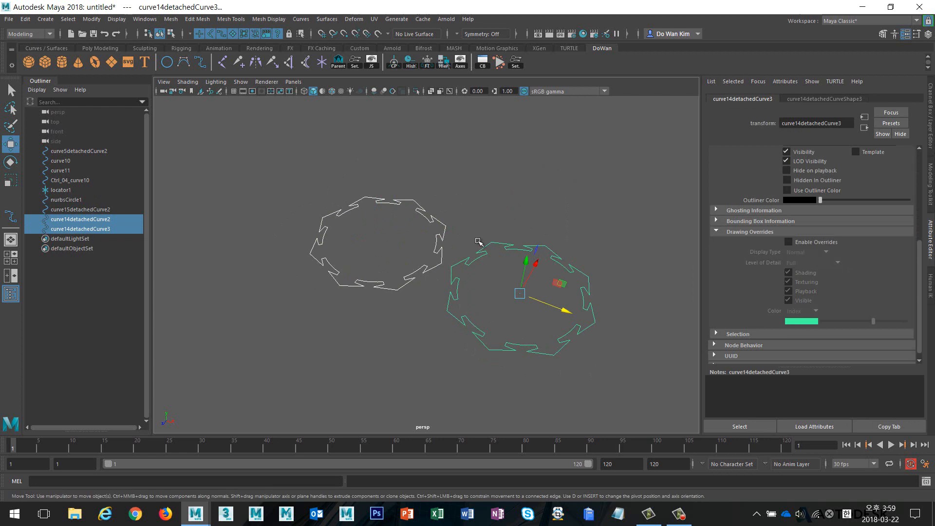
pyautogui.moveTo(480, 204); pyautogui.dragTo(397, 237)
pyautogui.keyDown('shift'); pyautogui.moveTo(491, 202); pyautogui.dragTo(492, 283); pyautogui.keyUp('shift')
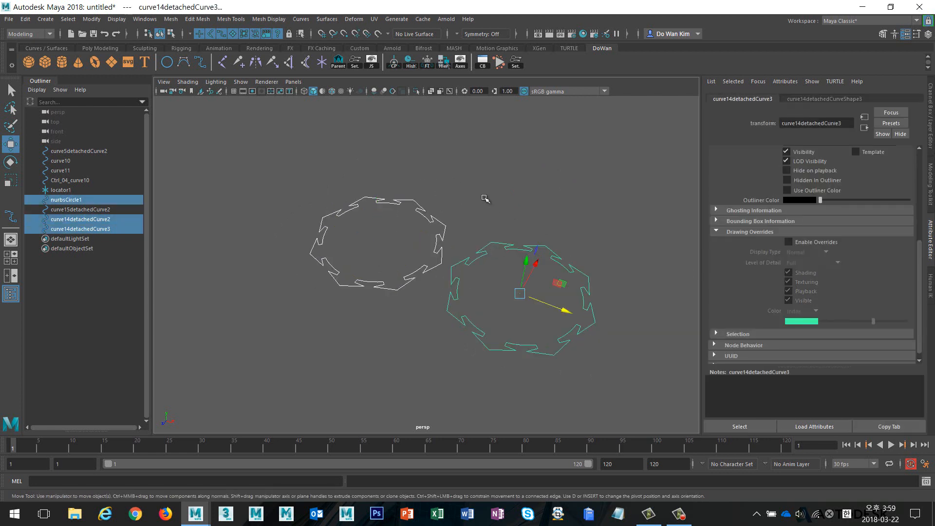
# Enable drawing overrides on the original arrow ring and set its index color to yellow
pyautogui.moveTo(438, 179); pyautogui.dragTo(425, 208)
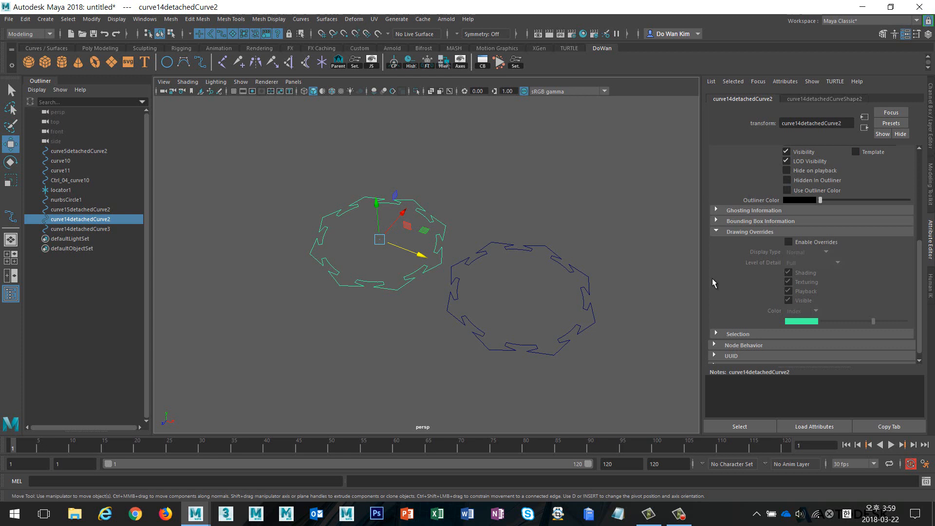
pyautogui.click(813, 242)
pyautogui.click(602, 188)
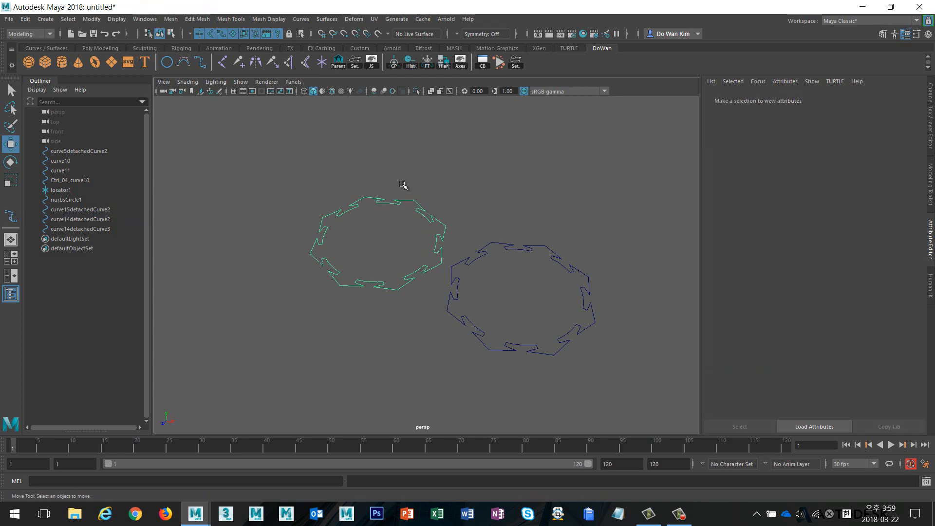
pyautogui.moveTo(461, 203); pyautogui.dragTo(424, 222)
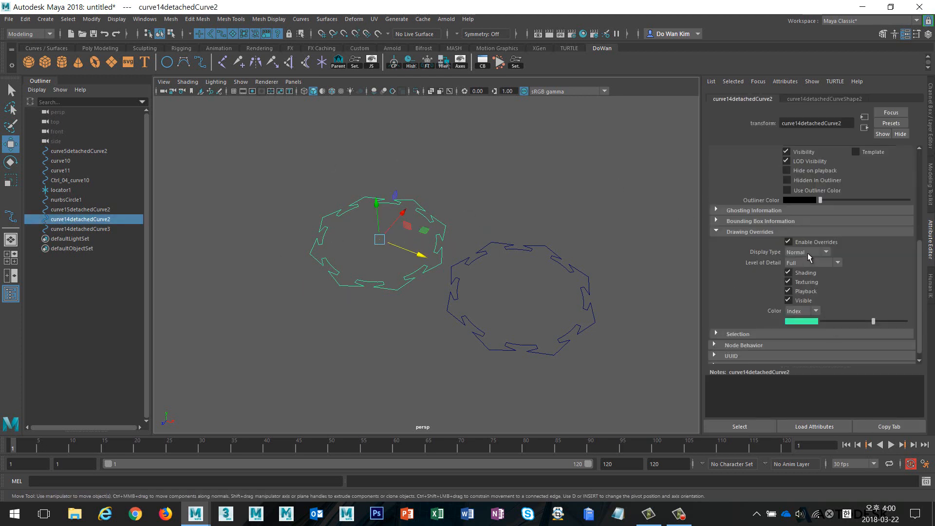
pyautogui.moveTo(874, 323); pyautogui.dragTo(880, 324)
pyautogui.click(585, 234)
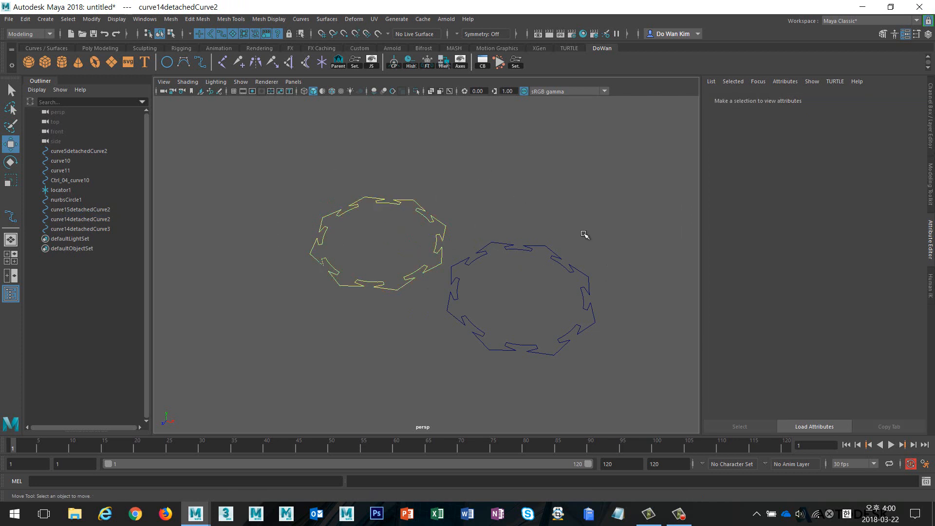
# Enable drawing overrides on the duplicated arrow ring and set its index color to red
pyautogui.moveTo(460, 185); pyautogui.dragTo(436, 229)
pyautogui.moveTo(526, 281); pyautogui.dragTo(600, 298)
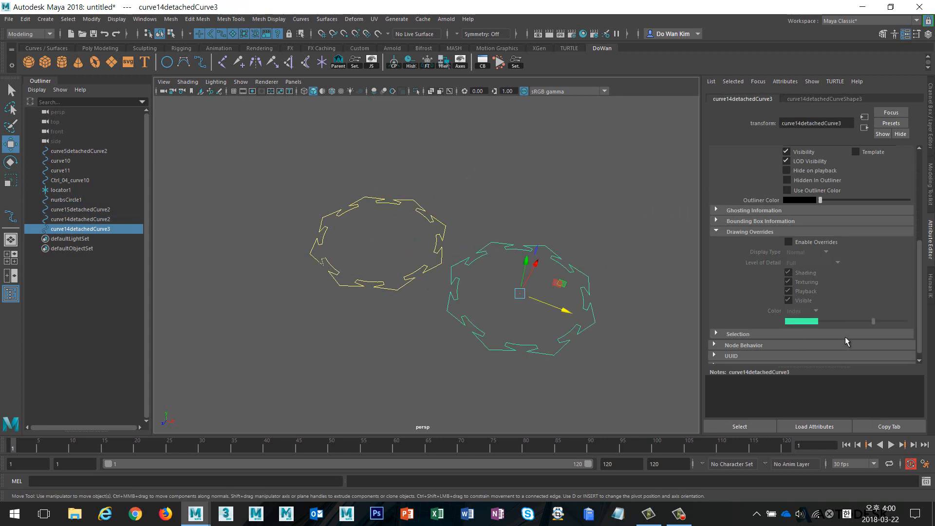
pyautogui.click(788, 242)
pyautogui.moveTo(874, 321)
pyautogui.mouseDown()
pyautogui.moveTo(907, 324)
pyautogui.moveTo(856, 322)
pyautogui.mouseUp()
pyautogui.click(676, 291)
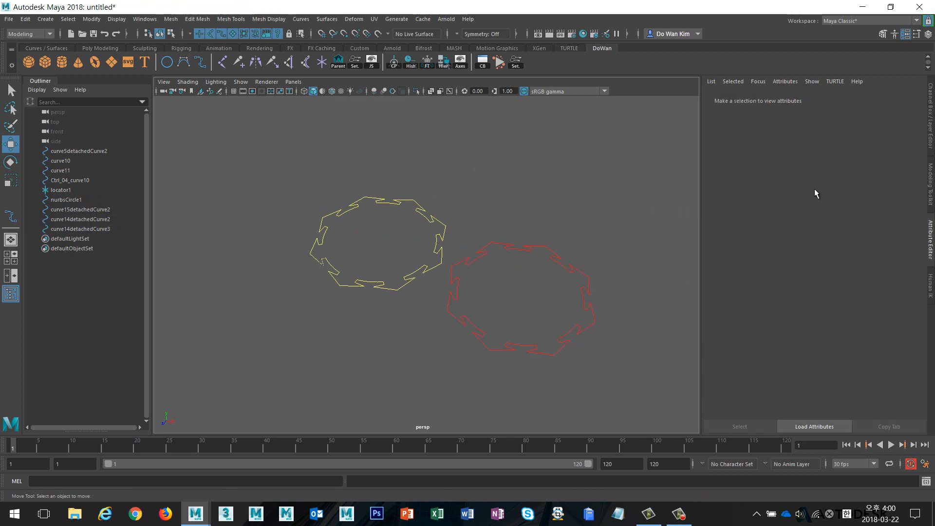
# Delete both arrow rings together with the NURBS circle that overlaps the original ring
pyautogui.moveTo(431, 207); pyautogui.dragTo(380, 258)
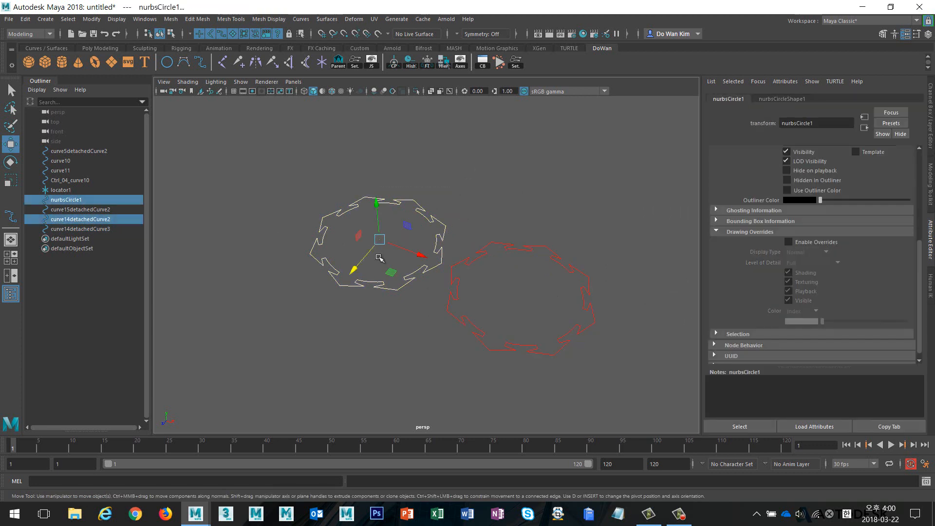
pyautogui.click(932, 134)
pyautogui.keyDown('alt'); pyautogui.moveTo(670, 229); pyautogui.dragTo(560, 186); pyautogui.keyUp('alt')
pyautogui.click(543, 234)
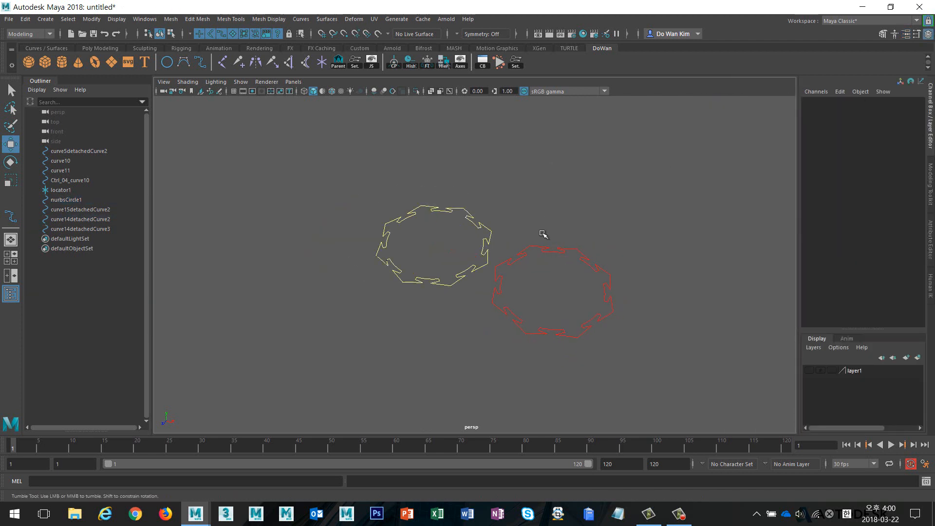
pyautogui.moveTo(404, 182); pyautogui.dragTo(633, 324)
pyautogui.press('Delete')
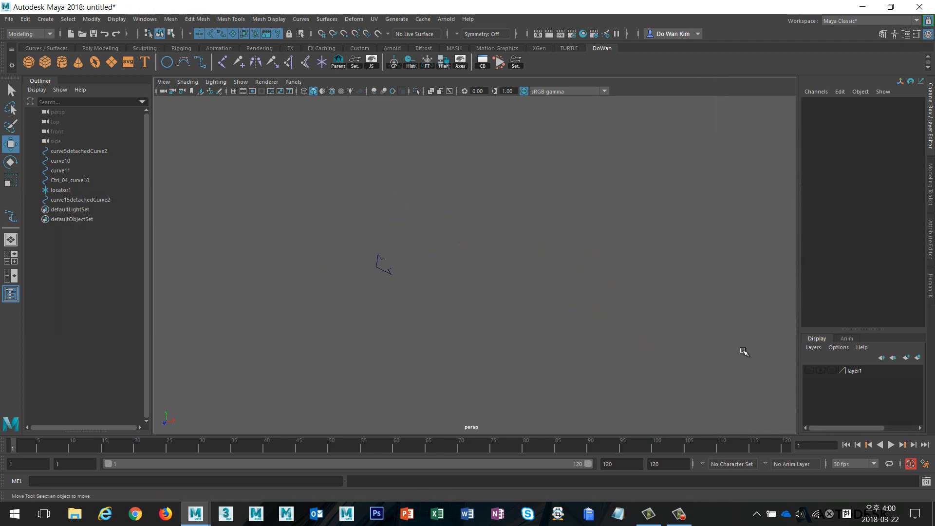
# Make layer1 visible and delete the leftover detached curve fragment beside its arrow ring
pyautogui.click(808, 371)
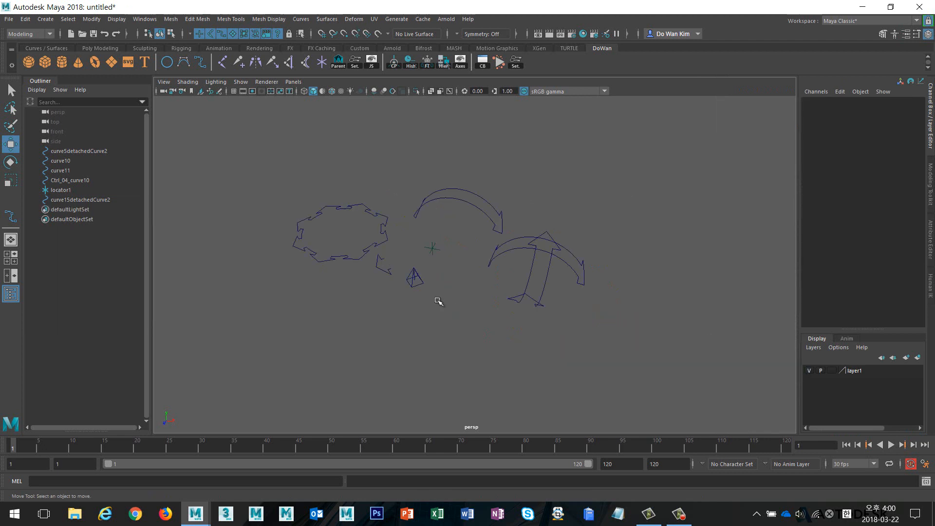
pyautogui.click(386, 271)
pyautogui.click(396, 273)
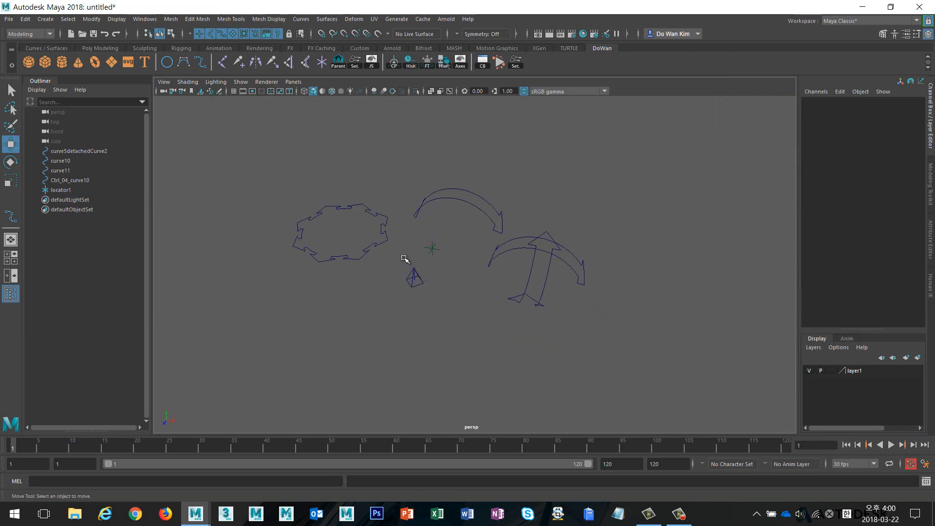
# Frame the pyramid-shaped control curve and examine it from several angles
pyautogui.click(414, 276)
pyautogui.press('f')
pyautogui.click(602, 308)
pyautogui.keyDown('alt'); pyautogui.moveTo(603, 308); pyautogui.dragTo(461, 319); pyautogui.keyUp('alt')
pyautogui.keyDown('alt'); pyautogui.moveTo(549, 290); pyautogui.dragTo(427, 281); pyautogui.keyUp('alt')
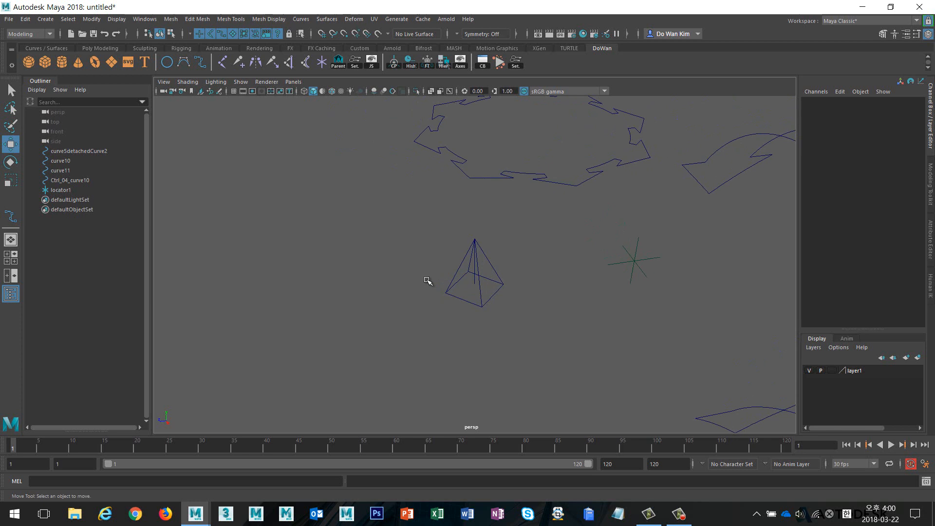
pyautogui.keyDown('alt'); pyautogui.moveTo(429, 281); pyautogui.dragTo(808, 377); pyautogui.keyUp('alt')
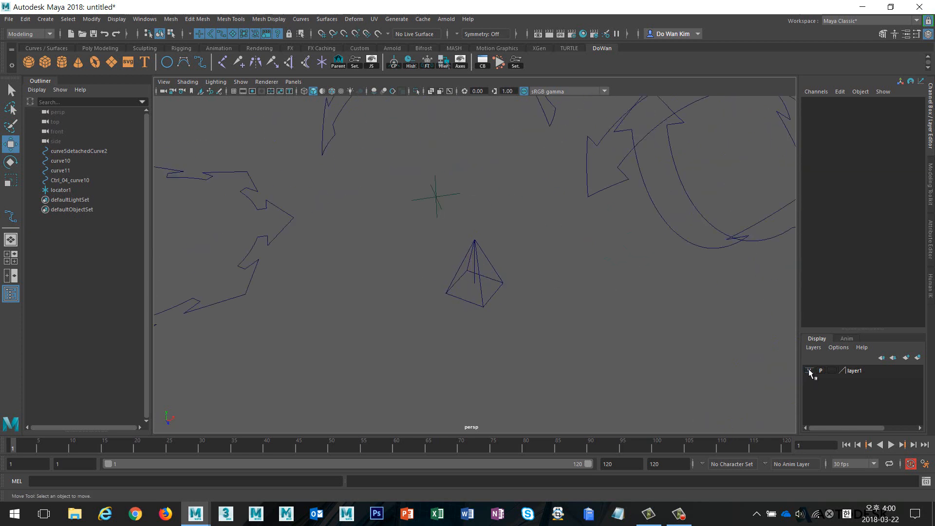
# Hide layer1 and create a polygon cone with its Subdivisions Axis set to 4
pyautogui.click(809, 371)
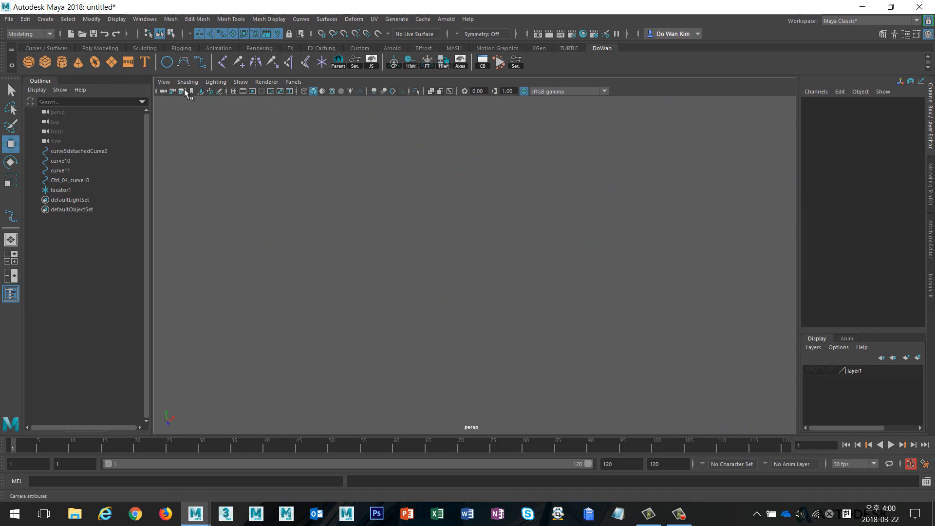
pyautogui.click(78, 62)
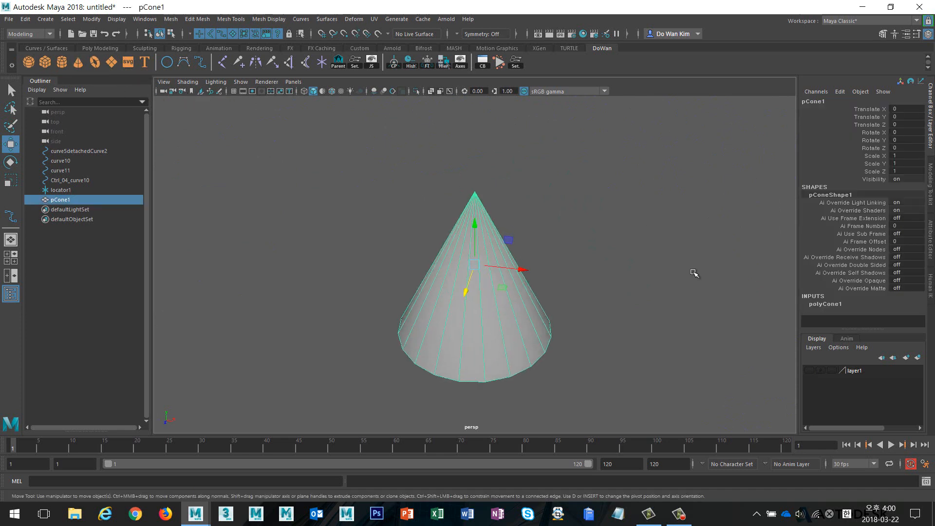
pyautogui.click(835, 305)
pyautogui.click(900, 284)
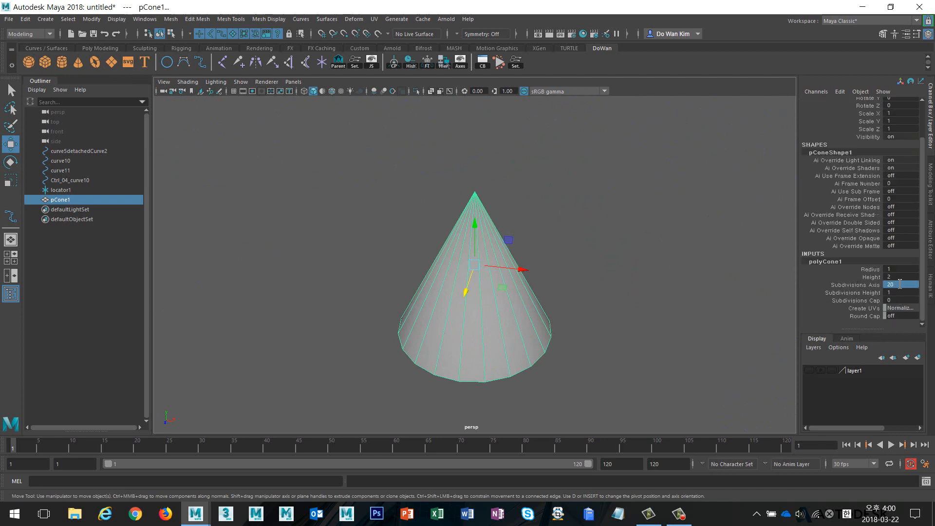
pyautogui.write('4')
pyautogui.press('Return')
pyautogui.click(657, 313)
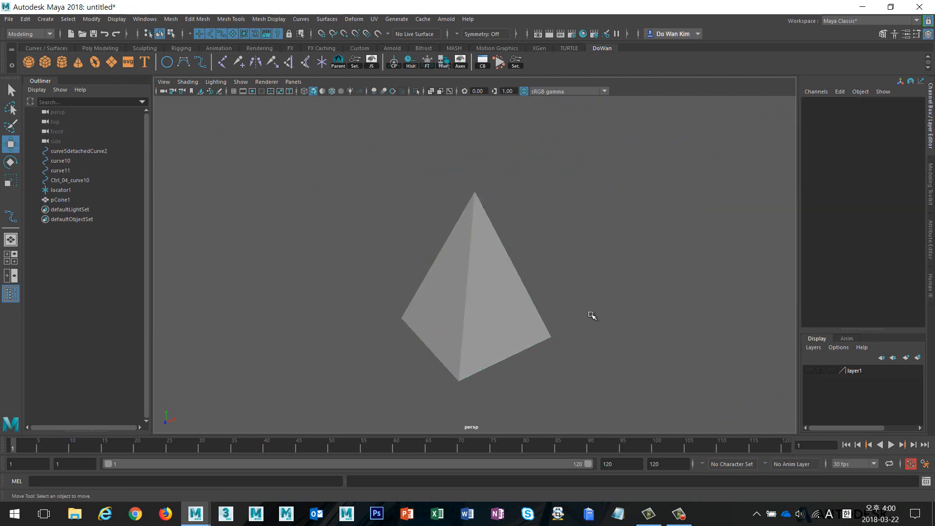
# Display the ground grid in the perspective view around the four-sided cone
pyautogui.keyDown('alt'); pyautogui.moveTo(591, 315); pyautogui.dragTo(603, 326); pyautogui.keyUp('alt')
pyautogui.click(234, 91)
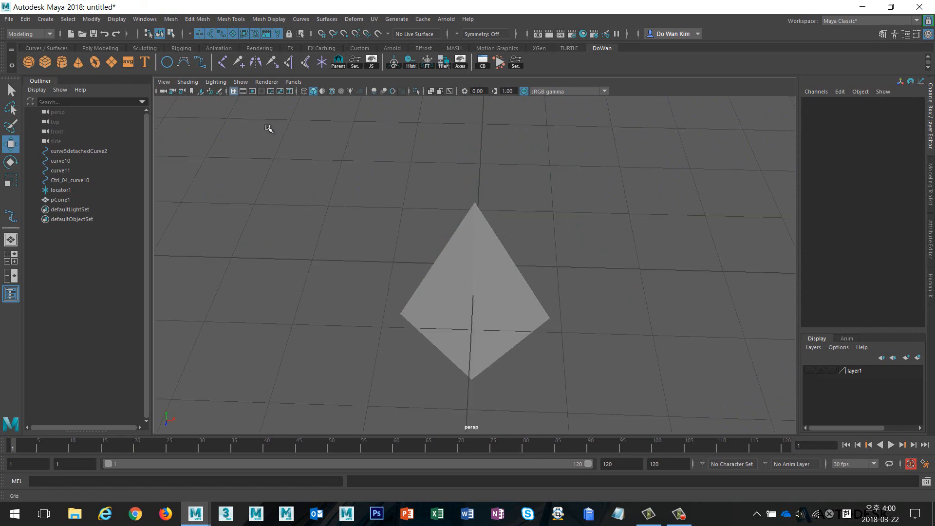
pyautogui.keyDown('alt'); pyautogui.moveTo(419, 190); pyautogui.dragTo(551, 289); pyautogui.keyUp('alt')
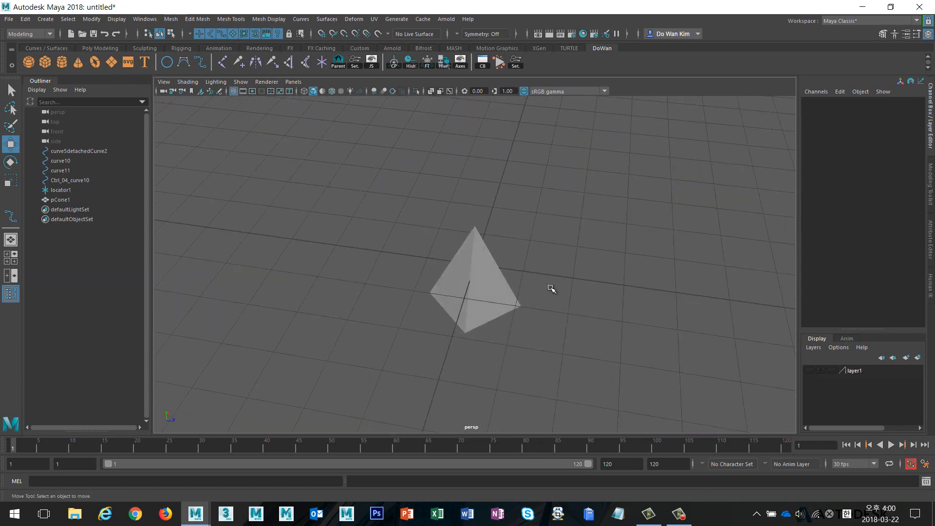
# Show layer1 and compare its pyramid control curve with the four-sided polygon cone
pyautogui.click(810, 371)
pyautogui.keyDown('alt'); pyautogui.moveTo(690, 359); pyautogui.dragTo(372, 293, button='right'); pyautogui.keyUp('alt')
pyautogui.keyDown('alt'); pyautogui.moveTo(371, 293); pyautogui.dragTo(459, 292); pyautogui.keyUp('alt')
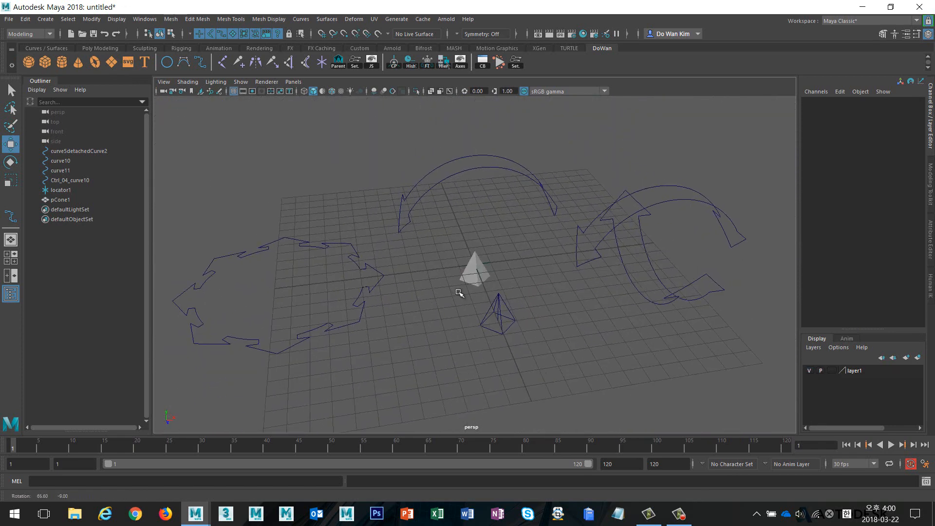
pyautogui.keyDown('alt'); pyautogui.moveTo(459, 293); pyautogui.dragTo(531, 287, button='right'); pyautogui.keyUp('alt')
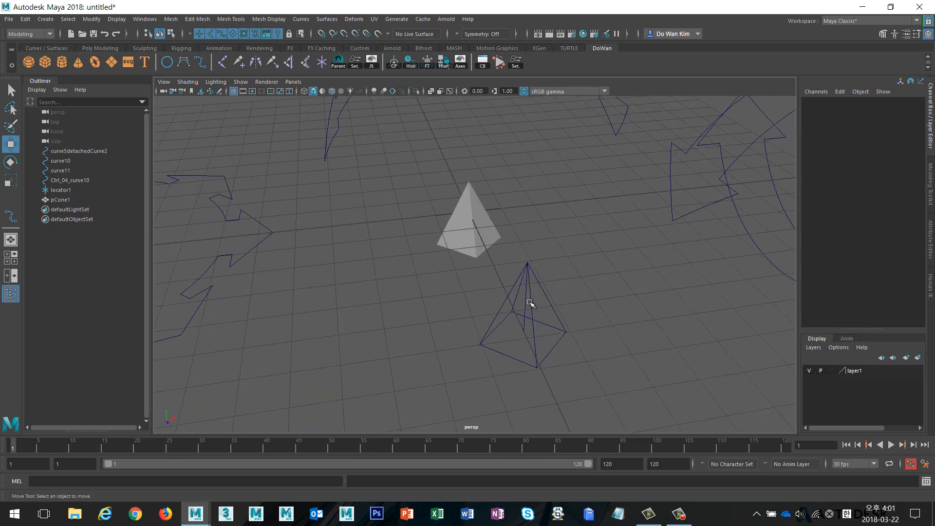
pyautogui.keyDown('alt'); pyautogui.moveTo(531, 303); pyautogui.dragTo(564, 261); pyautogui.keyUp('alt')
# Try deleting the control vertex at the pyramid curve's base centre, undo it, and return to object selection
pyautogui.click(568, 273)
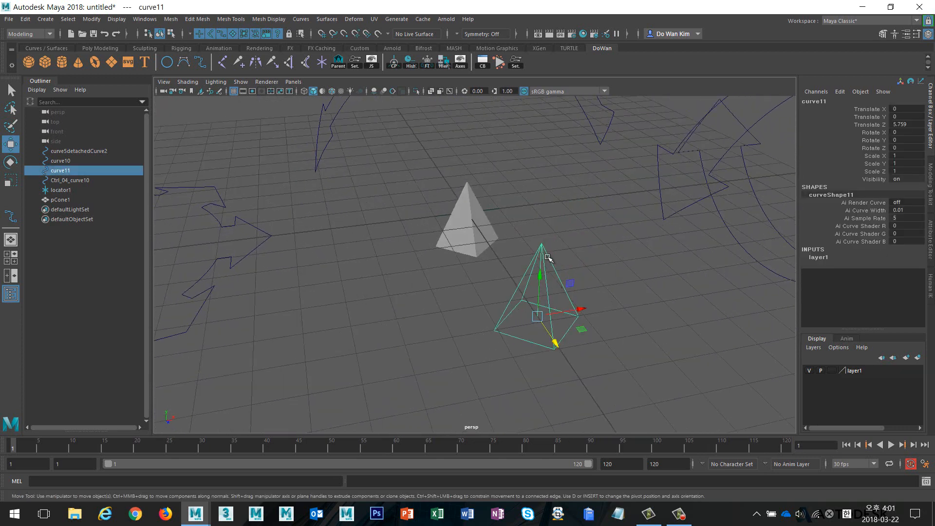
pyautogui.moveTo(545, 255); pyautogui.dragTo(522, 251, button='right')
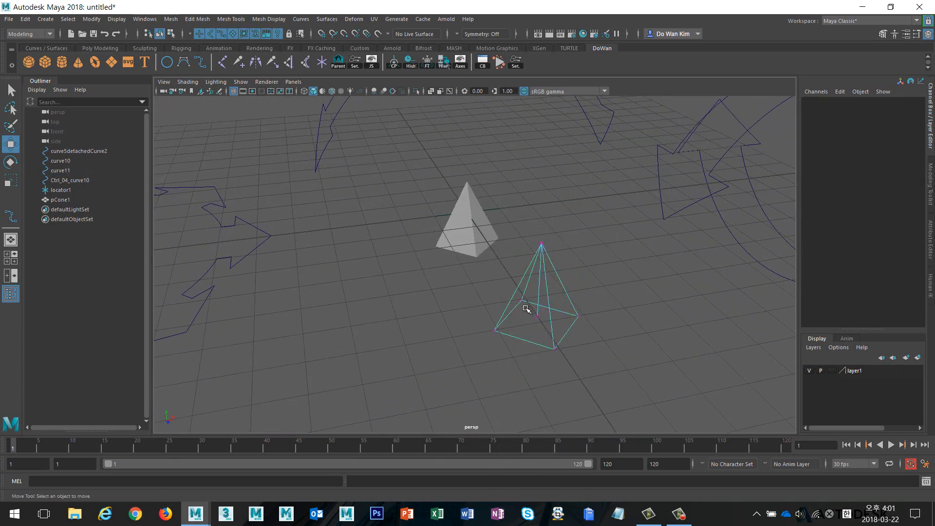
pyautogui.moveTo(526, 306); pyautogui.dragTo(550, 250)
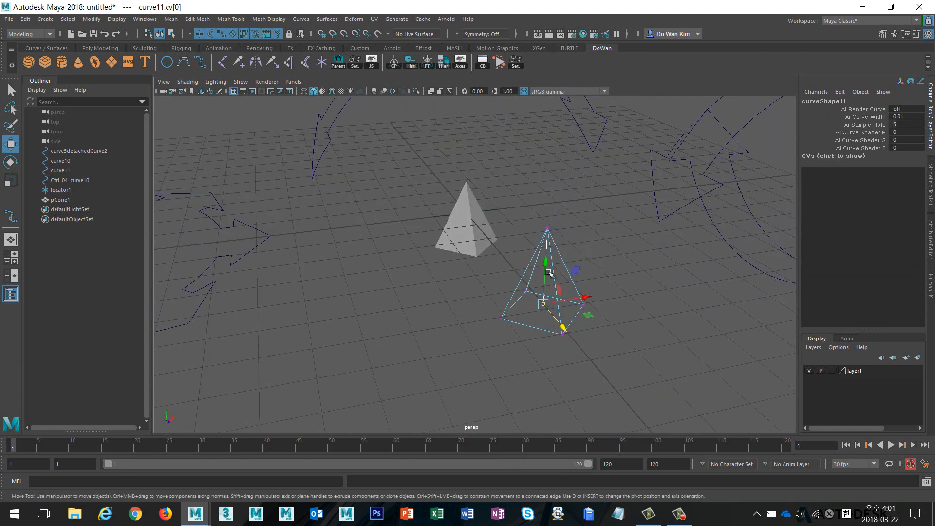
pyautogui.click(565, 303)
pyautogui.hotkey('ctrl', 'z')
pyautogui.moveTo(548, 234); pyautogui.dragTo(606, 202, button='right')
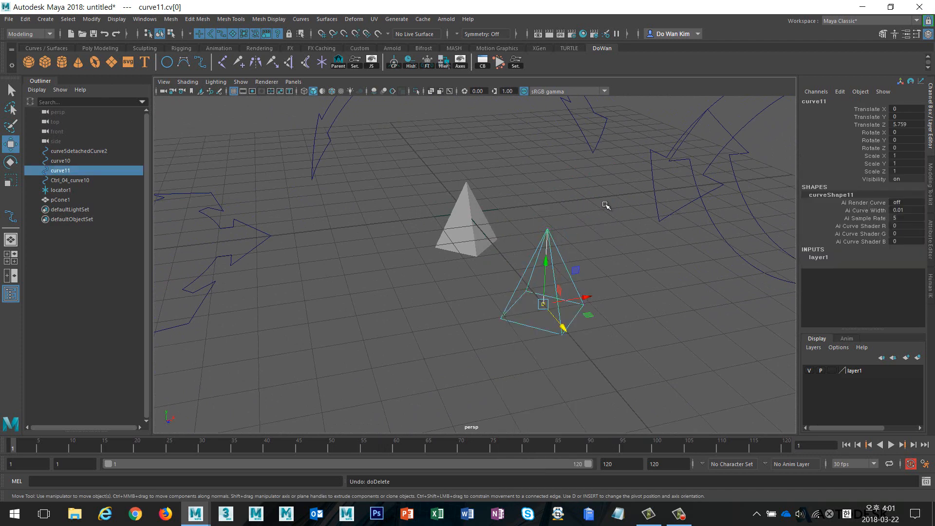
pyautogui.click(741, 313)
# Hide layer1 and activate the EP Curve Tool with a 1 Linear curve degree
pyautogui.click(810, 371)
pyautogui.keyDown('alt'); pyautogui.moveTo(607, 282); pyautogui.dragTo(557, 293); pyautogui.keyUp('alt')
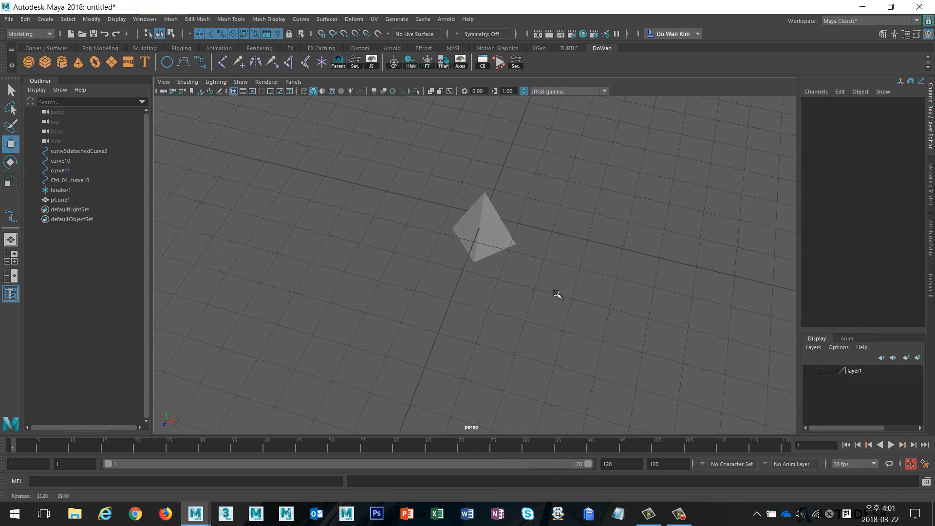
pyautogui.click(515, 244)
pyautogui.click(587, 232)
pyautogui.doubleClick(201, 64)
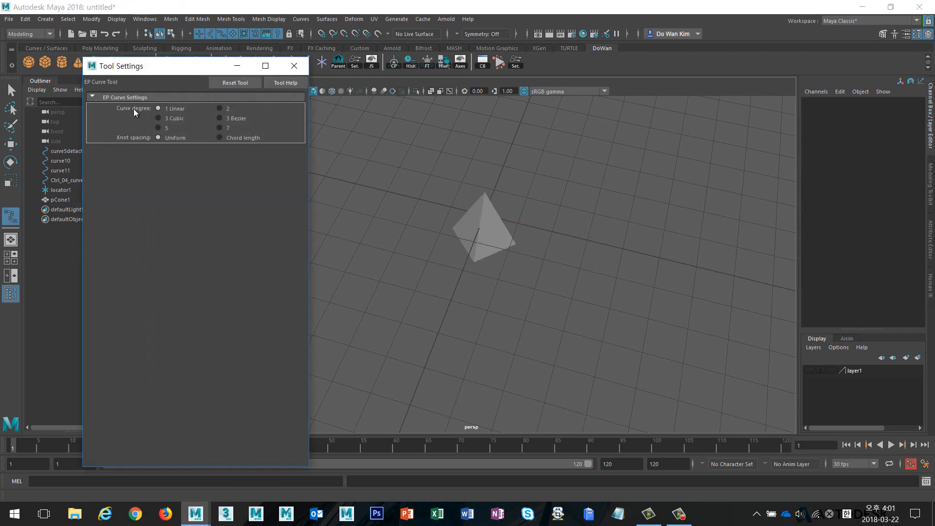
pyautogui.click(294, 65)
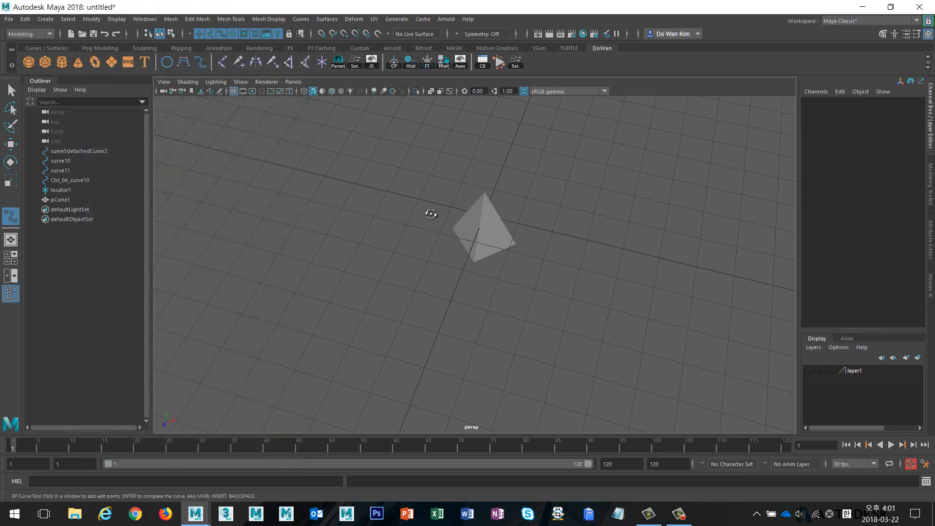
# Start a linear EP curve snapped to the grid origin, through the cone's apex vertex and down to a base corner
pyautogui.keyDown('alt'); pyautogui.moveTo(428, 209); pyautogui.dragTo(511, 222); pyautogui.keyUp('alt')
pyautogui.press('4')
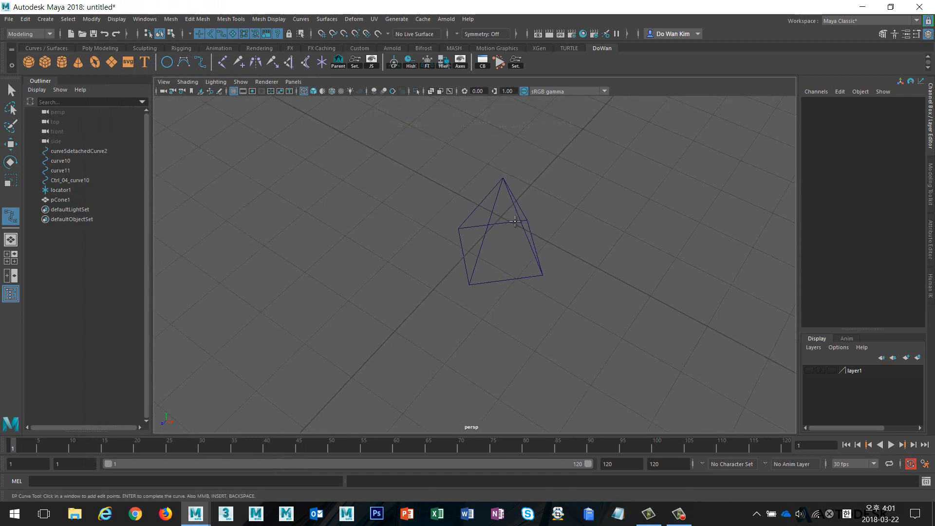
pyautogui.press('x')
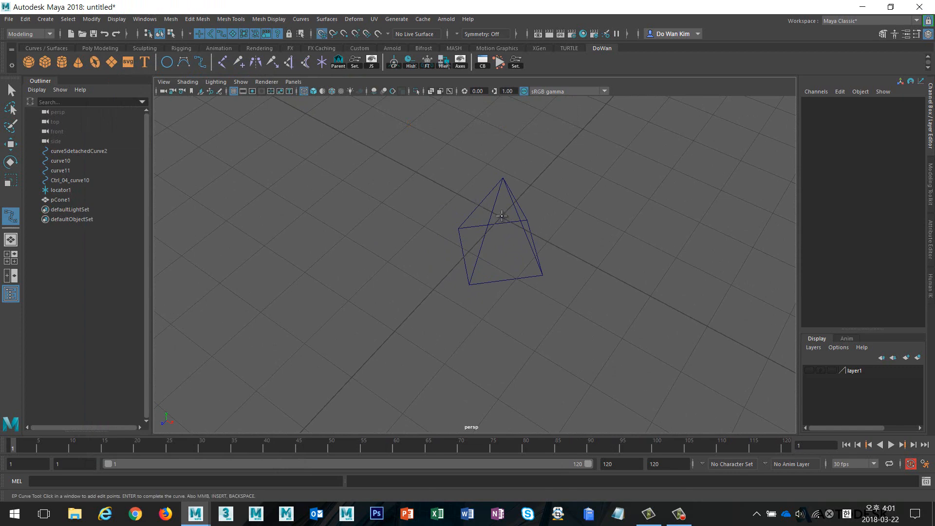
pyautogui.click(502, 216)
pyautogui.keyDown('alt'); pyautogui.moveTo(502, 216); pyautogui.dragTo(598, 240); pyautogui.keyUp('alt')
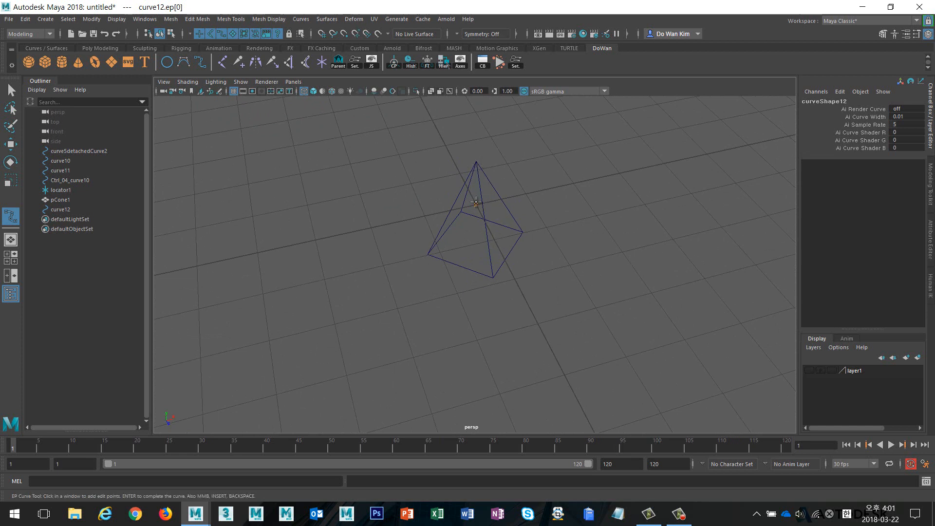
pyautogui.press('v')
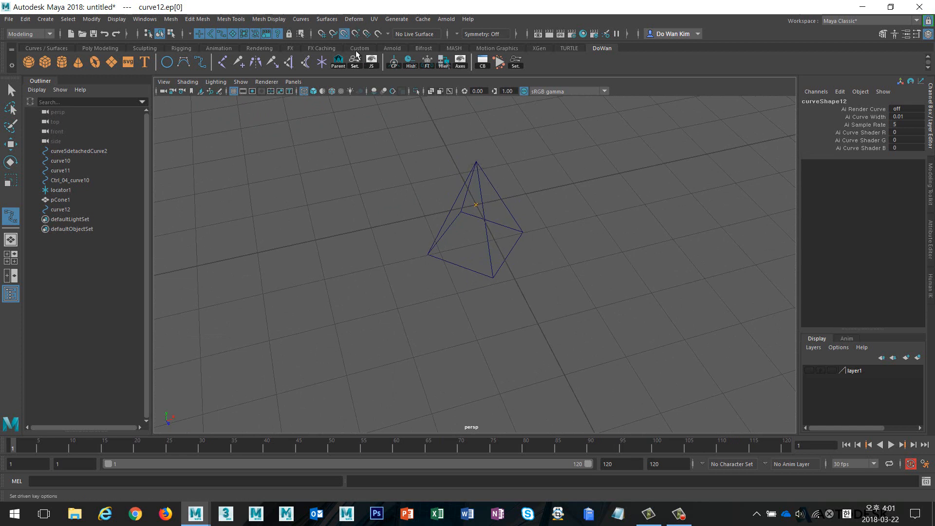
pyautogui.press('v')
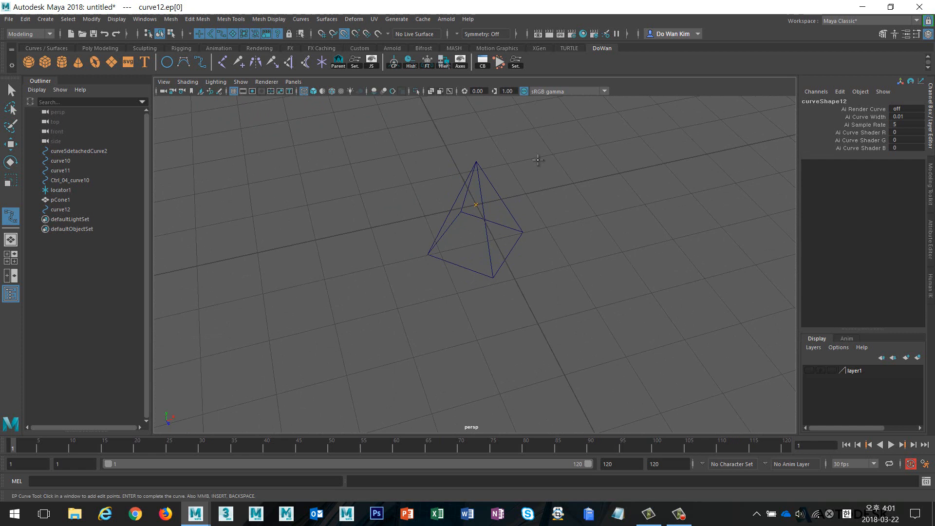
pyautogui.click(476, 161)
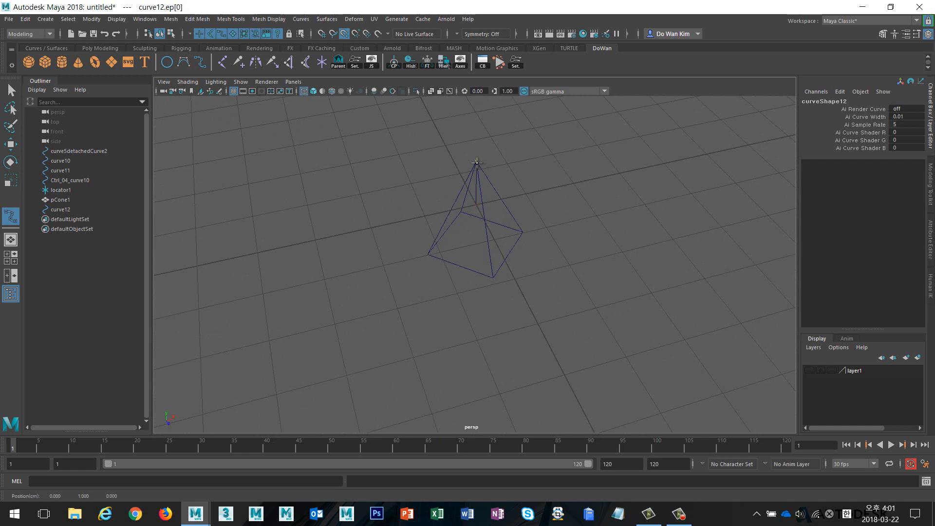
pyautogui.click(523, 233)
# Continue the curve around the cone's base, snapping each point to the corner vertices
pyautogui.keyDown('alt'); pyautogui.moveTo(580, 251); pyautogui.dragTo(418, 247); pyautogui.keyUp('alt')
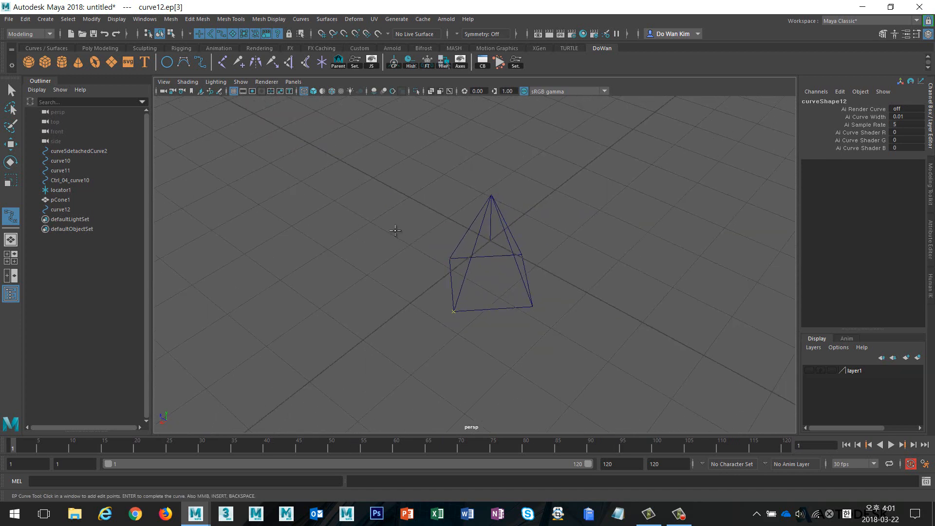
pyautogui.press('5')
pyautogui.moveTo(479, 286)
pyautogui.keyDown('alt'); pyautogui.mouseDown()
pyautogui.moveTo(508, 290)
pyautogui.moveTo(445, 295)
pyautogui.mouseUp(); pyautogui.keyUp('alt')
pyautogui.press('v')
pyautogui.click(477, 317)
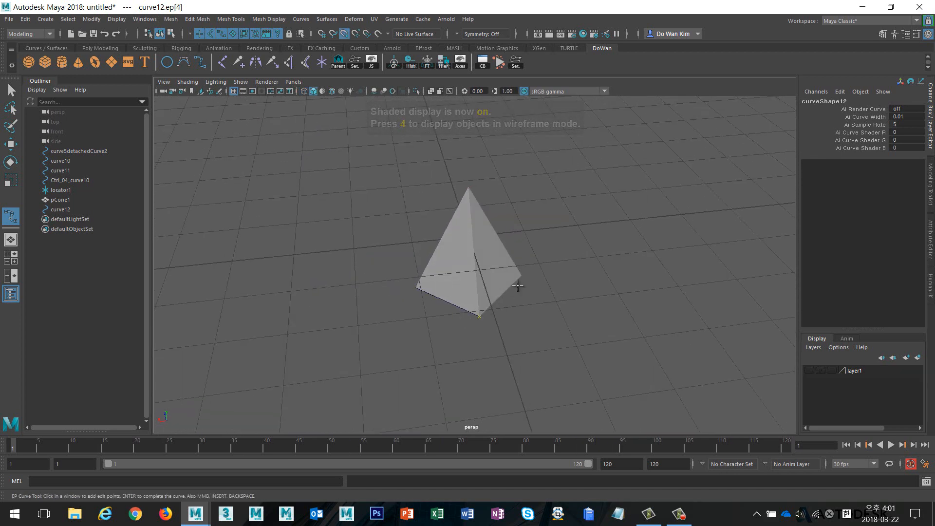
pyautogui.click(519, 276)
pyautogui.keyDown('alt'); pyautogui.moveTo(520, 275); pyautogui.dragTo(522, 252); pyautogui.keyUp('alt')
pyautogui.click(501, 265)
pyautogui.click(494, 217)
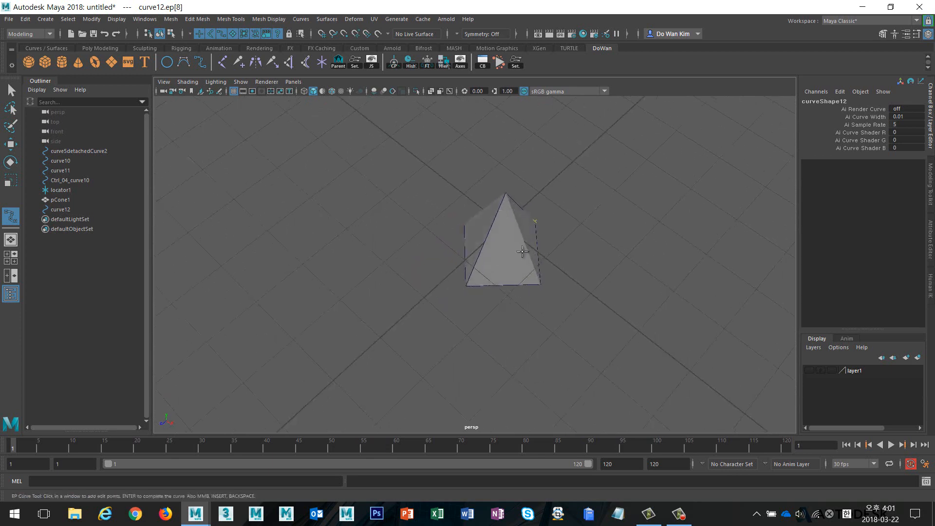
# Trace the cone's remaining sloping edges through the apex vertex and finish the pyramid curve
pyautogui.click(540, 284)
pyautogui.click(506, 191)
pyautogui.click(505, 193)
pyautogui.click(463, 222)
pyautogui.keyDown('alt'); pyautogui.moveTo(462, 222); pyautogui.dragTo(616, 220); pyautogui.keyUp('alt')
pyautogui.press('w')
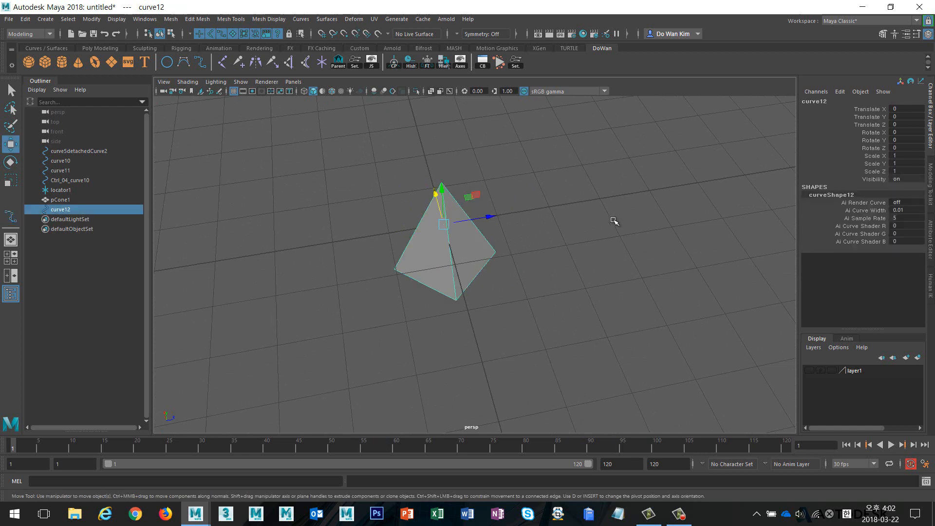
pyautogui.click(610, 242)
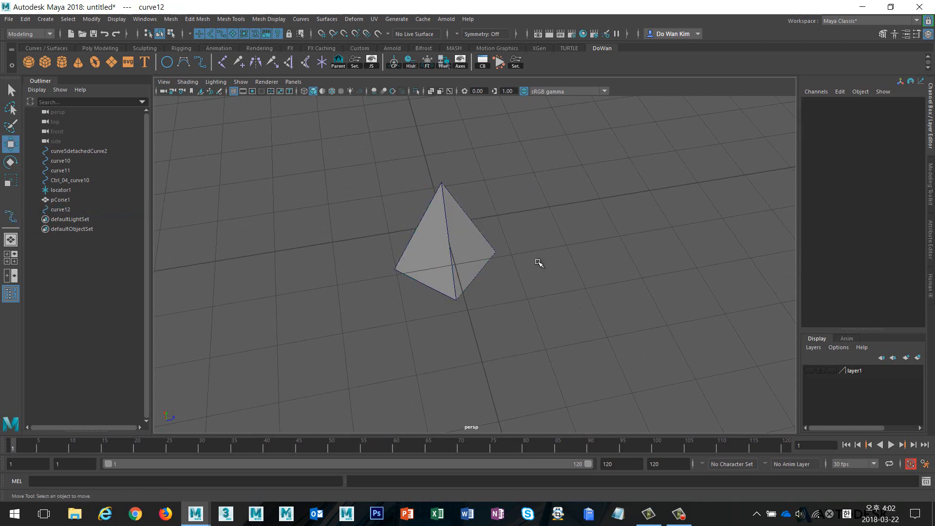
# Delete the polygon cone inside the traced pyramid curve
pyautogui.click(474, 251)
pyautogui.press('Delete')
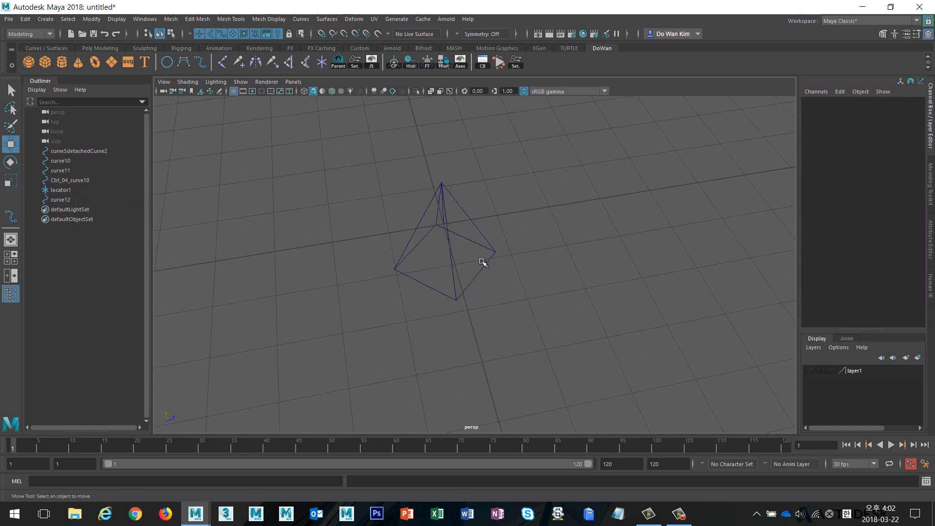
pyautogui.keyDown('alt'); pyautogui.moveTo(482, 262); pyautogui.dragTo(527, 235); pyautogui.keyUp('alt')
pyautogui.moveTo(389, 146); pyautogui.dragTo(480, 199)
pyautogui.click(534, 161)
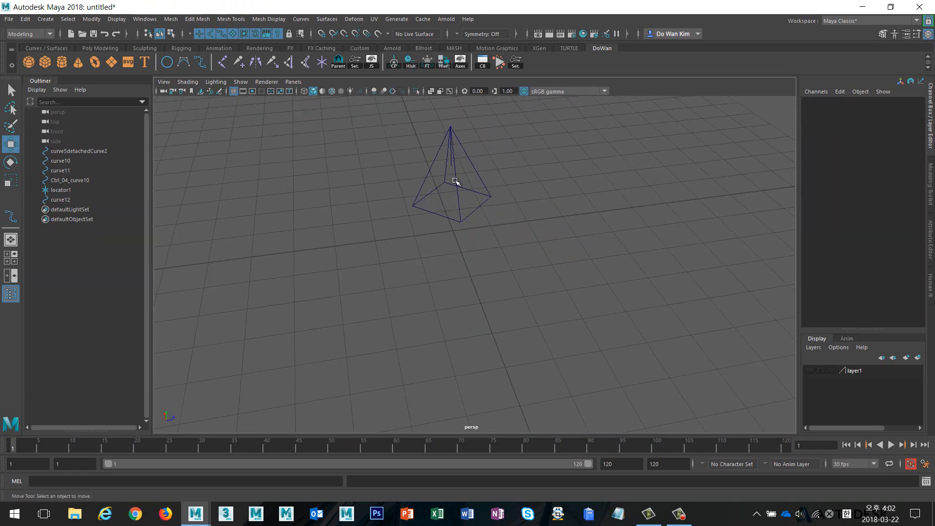
# Pull the pyramid curve's start CV straight down below the base as a stem and raise the whole curve to Translate Y 1.881
pyautogui.moveTo(455, 181); pyautogui.dragTo(455, 153, button='right')
pyautogui.click(455, 181)
pyautogui.keyDown('alt'); pyautogui.moveTo(470, 176); pyautogui.dragTo(487, 170); pyautogui.keyUp('alt')
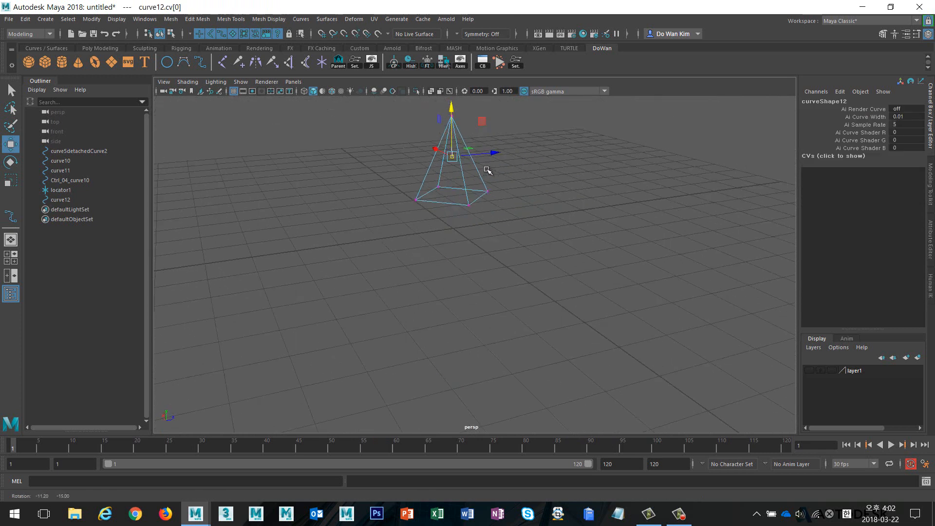
pyautogui.moveTo(451, 111); pyautogui.dragTo(452, 276)
pyautogui.moveTo(467, 193); pyautogui.dragTo(506, 176, button='right')
pyautogui.click(585, 190)
pyautogui.keyDown('alt'); pyautogui.moveTo(551, 214); pyautogui.dragTo(484, 215); pyautogui.keyUp('alt')
pyautogui.click(484, 214)
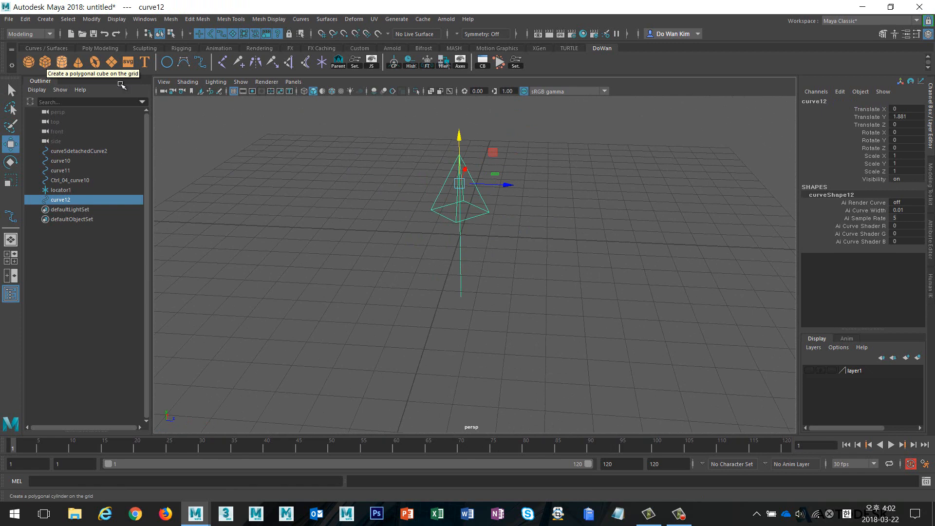
# Create a default polygon cube at the origin and activate the EP Curve Tool for tracing it
pyautogui.click(44, 62)
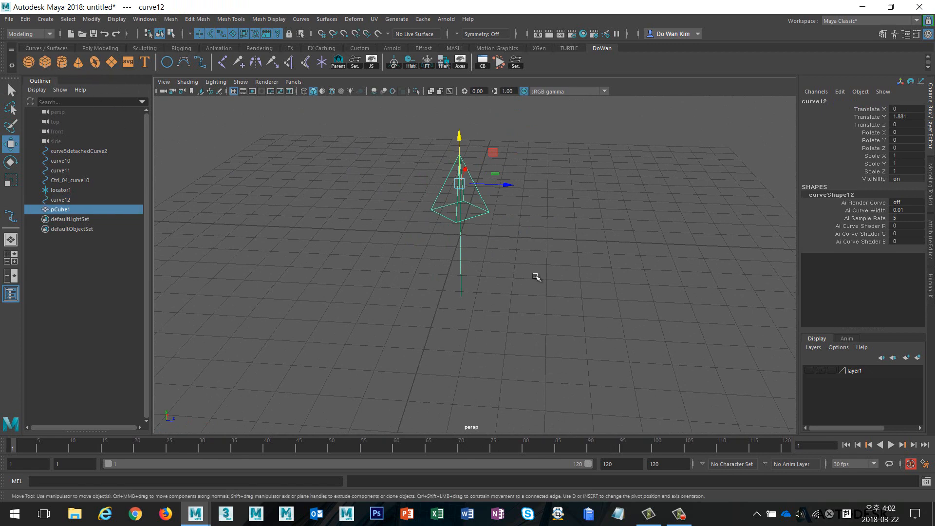
pyautogui.keyDown('alt'); pyautogui.moveTo(536, 277); pyautogui.dragTo(507, 271); pyautogui.keyUp('alt')
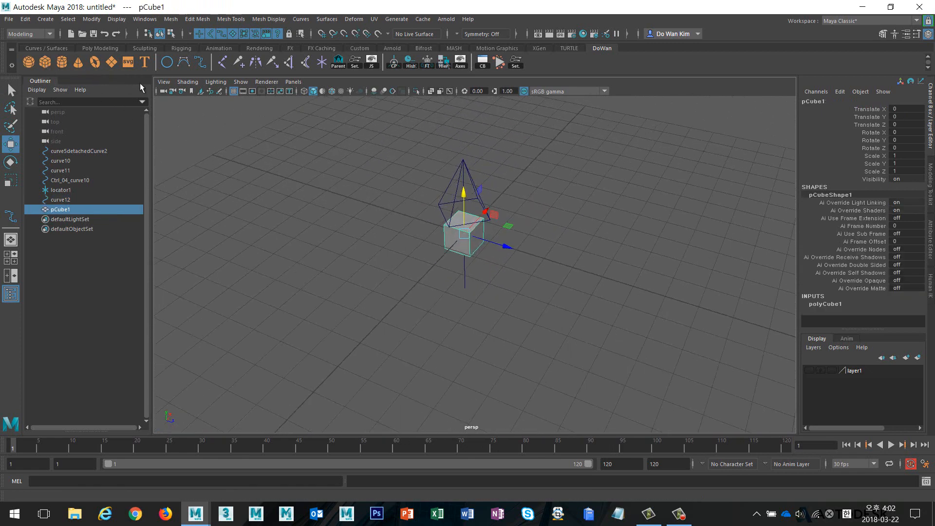
pyautogui.scroll(3, 265, 200)
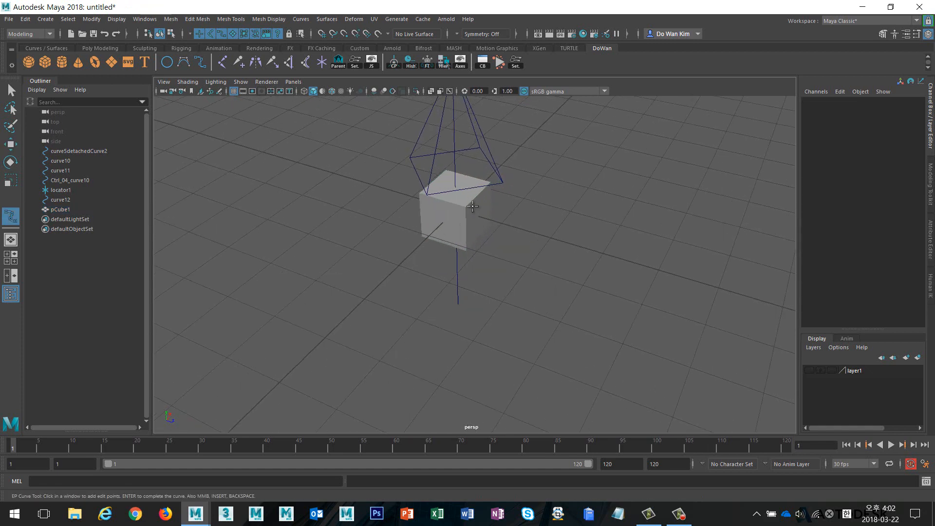
# Trace a linear curve along the cube's first edges, snapping each point to the corner vertices
pyautogui.click(490, 181)
pyautogui.click(420, 194)
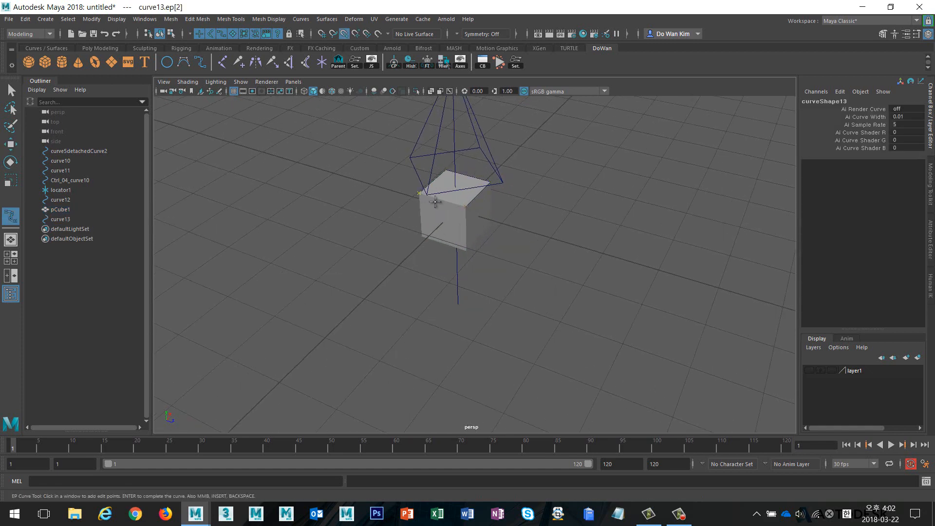
pyautogui.click(466, 206)
pyautogui.click(466, 249)
pyautogui.click(422, 238)
pyautogui.keyDown('alt'); pyautogui.moveTo(381, 238); pyautogui.dragTo(480, 250); pyautogui.keyUp('alt')
pyautogui.click(461, 274)
pyautogui.click(439, 250)
# Trace the cube's remaining edges with vertex-snapped points and finish the cube curve
pyautogui.press('v')
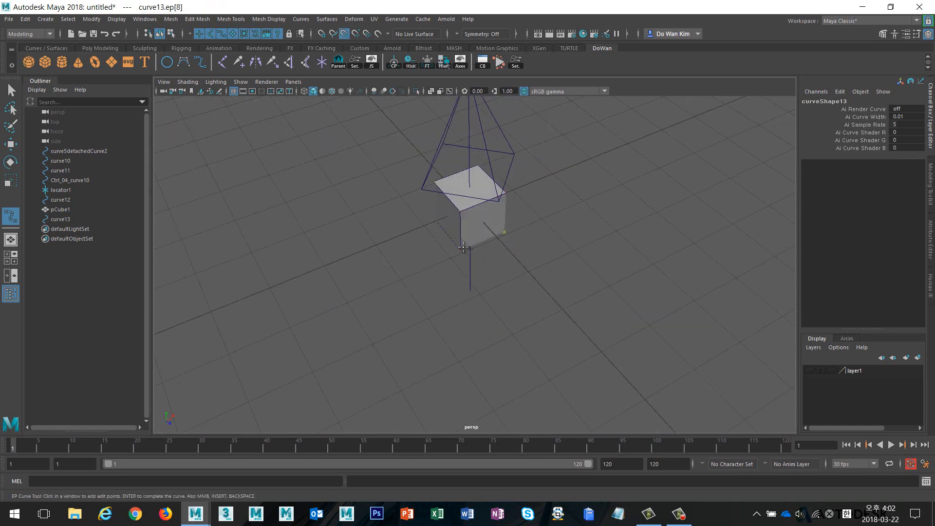
pyautogui.click(463, 248)
pyautogui.click(507, 224)
pyautogui.click(505, 194)
pyautogui.keyDown('alt'); pyautogui.moveTo(505, 194); pyautogui.dragTo(443, 237); pyautogui.keyUp('alt')
pyautogui.press('v')
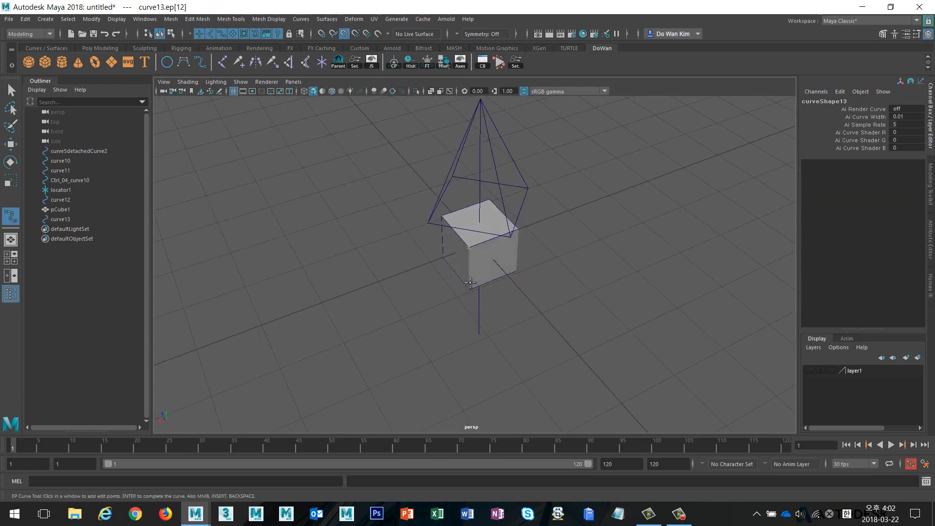
pyautogui.click(473, 289)
pyautogui.keyDown('alt'); pyautogui.moveTo(517, 228); pyautogui.dragTo(435, 244); pyautogui.keyUp('alt')
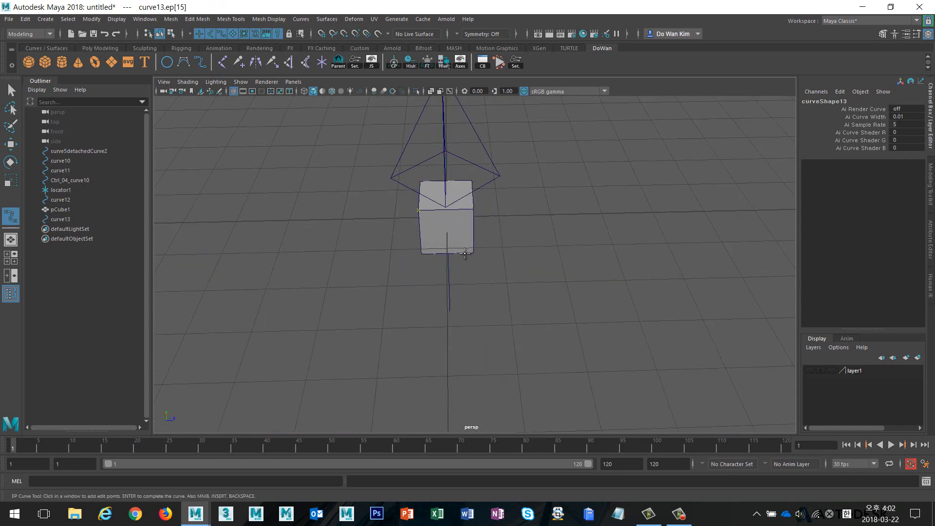
pyautogui.press('Return')
pyautogui.press('w')
pyautogui.click(483, 255)
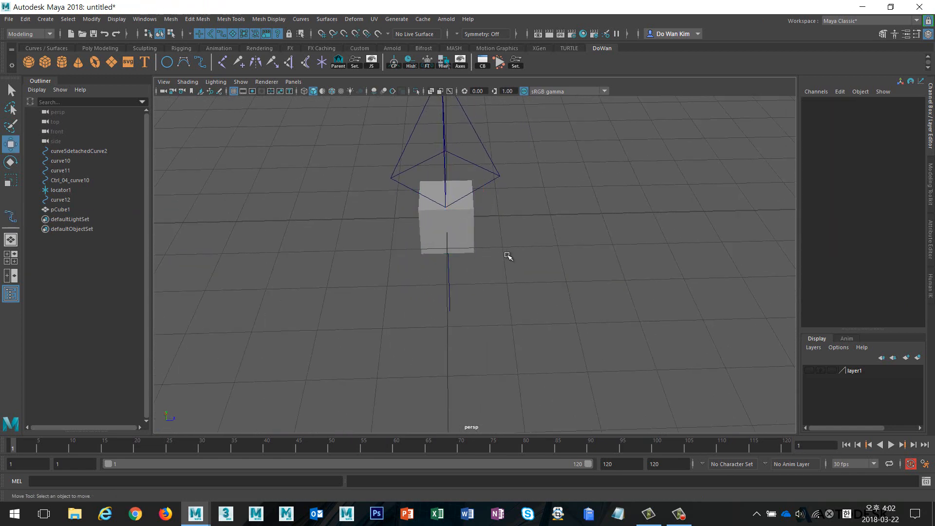
# Try deleting the polygon cube, and undo the recent actions back to before the cube was created
pyautogui.click(460, 231)
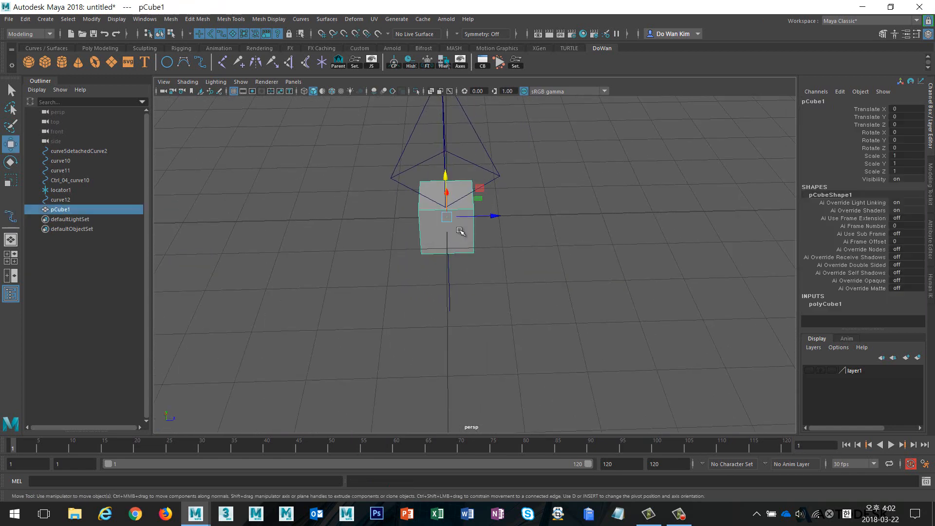
pyautogui.press('Delete')
pyautogui.hotkey('ctrl', 'z')
pyautogui.hotkey('ctrl', 'z')
pyautogui.hotkey('ctrl', 'z')
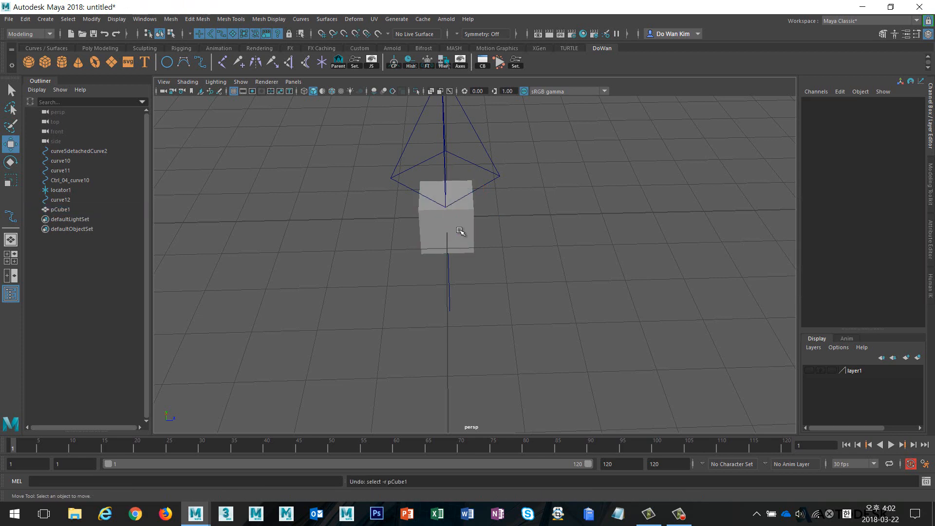
pyautogui.hotkey('ctrl', 'z')
pyautogui.hotkey('ctrl', 'z')
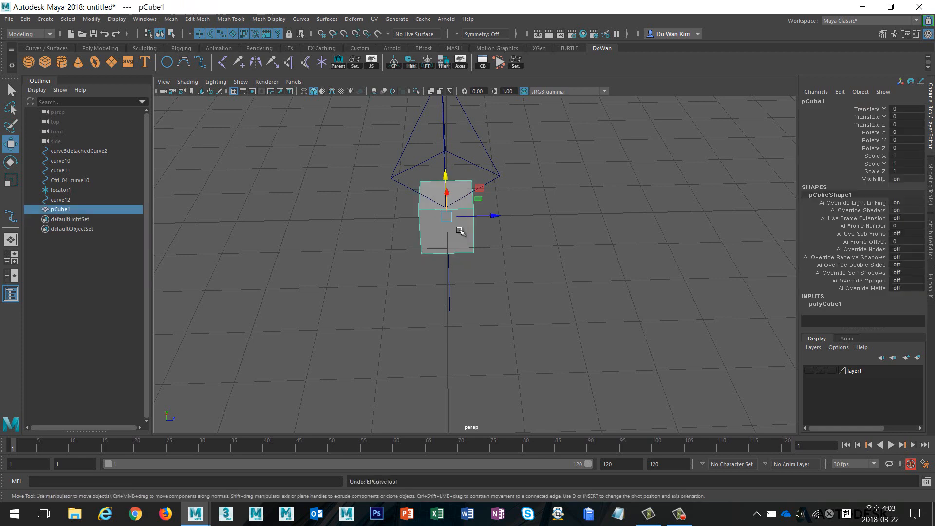
pyautogui.hotkey('ctrl', 'z')
pyautogui.hotkey('ctrl', 'z')
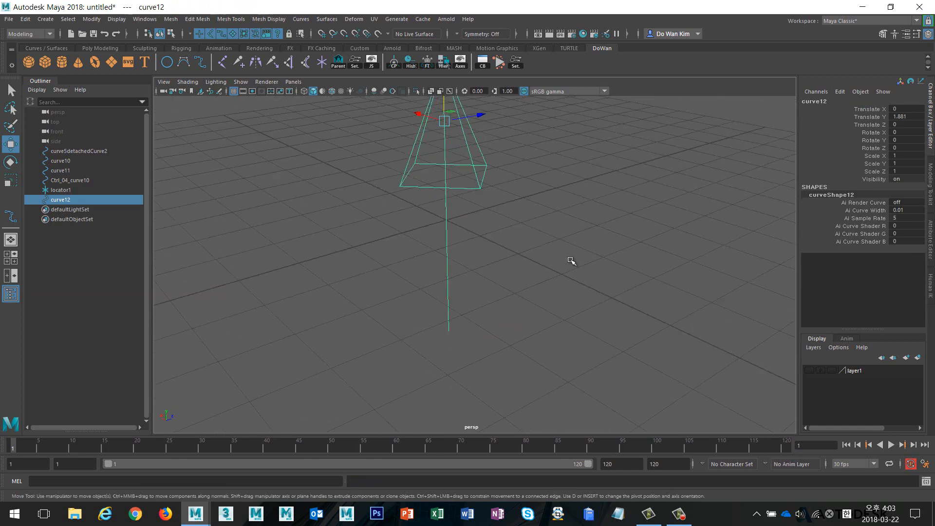
# Delete the traced pyramid curve with its stem from the scene
pyautogui.click(576, 261)
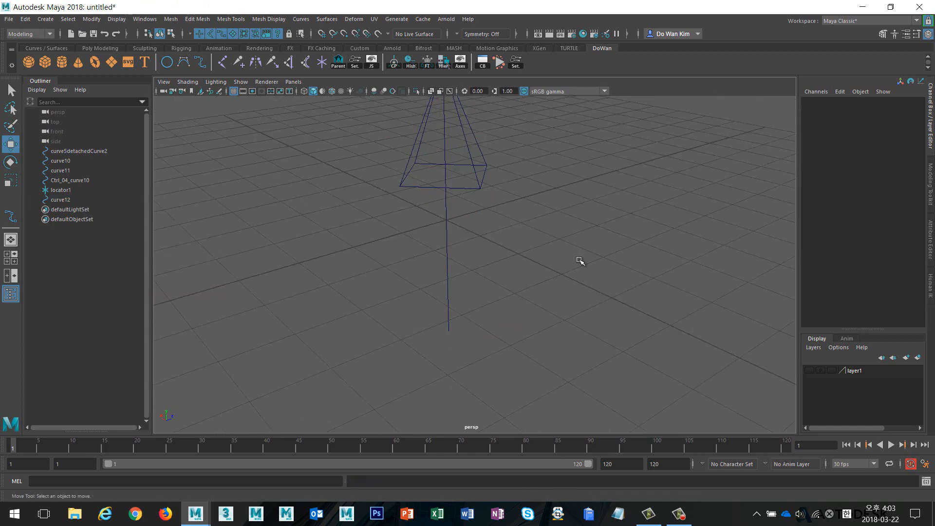
pyautogui.press('a')
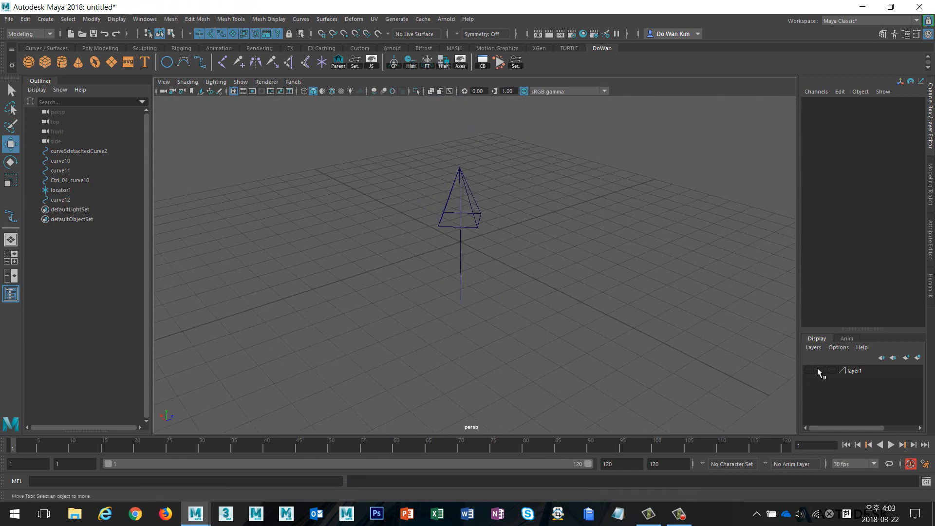
pyautogui.moveTo(418, 169); pyautogui.dragTo(541, 257)
pyautogui.press('Delete')
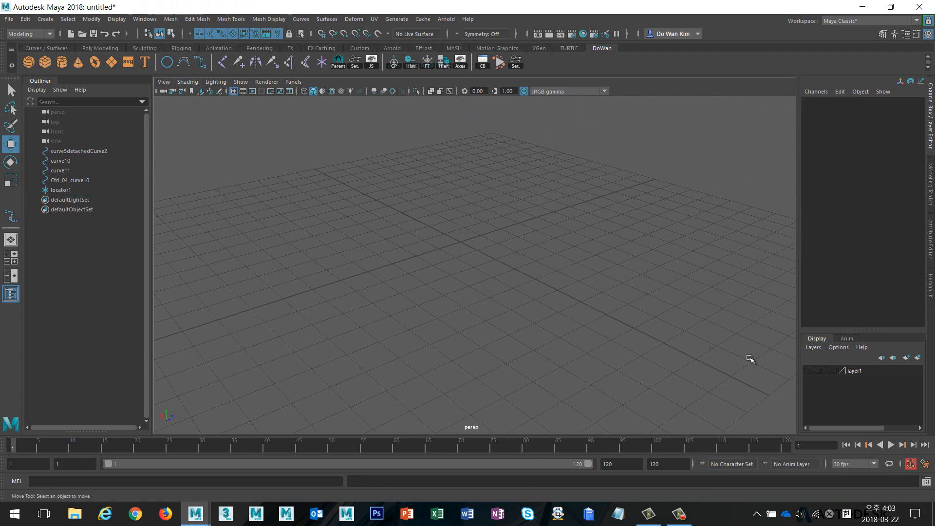
# Show layer1 and examine its arrow control curves, including the curved double-ended arrow
pyautogui.click(808, 371)
pyautogui.keyDown('alt'); pyautogui.moveTo(702, 321); pyautogui.dragTo(441, 333); pyautogui.keyUp('alt')
pyautogui.click(431, 285)
pyautogui.click(497, 265)
pyautogui.keyDown('alt'); pyautogui.moveTo(539, 309); pyautogui.dragTo(491, 207); pyautogui.keyUp('alt')
pyautogui.keyDown('alt'); pyautogui.moveTo(491, 245); pyautogui.dragTo(549, 257); pyautogui.keyUp('alt')
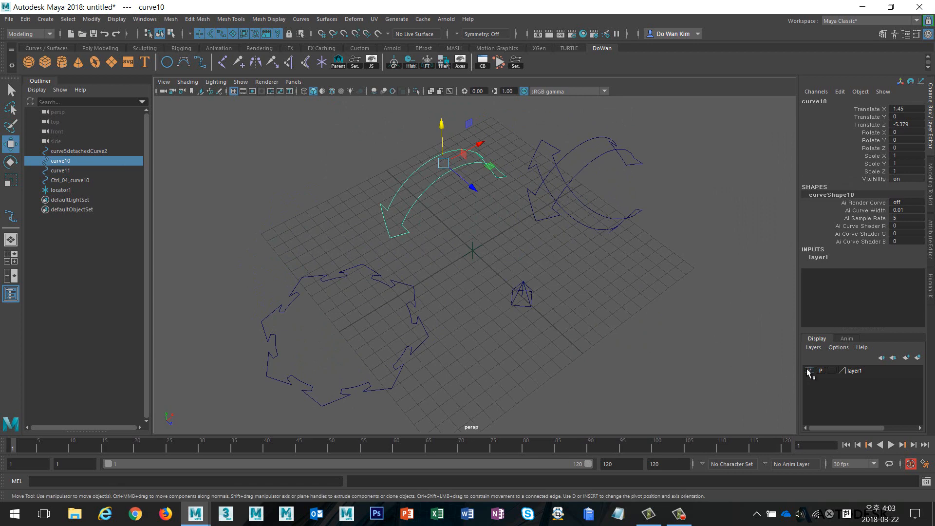
# Deselect the curved arrow, hide layer1 and switch to the full-size top view
pyautogui.click(630, 276)
pyautogui.keyDown('alt'); pyautogui.moveTo(630, 276); pyautogui.dragTo(518, 279); pyautogui.keyUp('alt')
pyautogui.press('space')
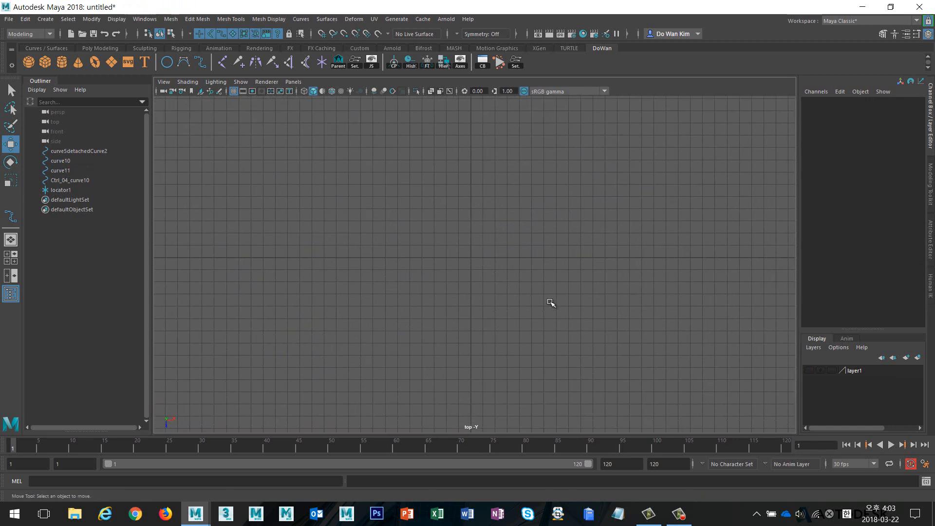
# Draw a linear EP curve arrowhead pointing up, snapped to the grid, about six squares wide and three tall, with its base open at the centre
pyautogui.click(200, 62)
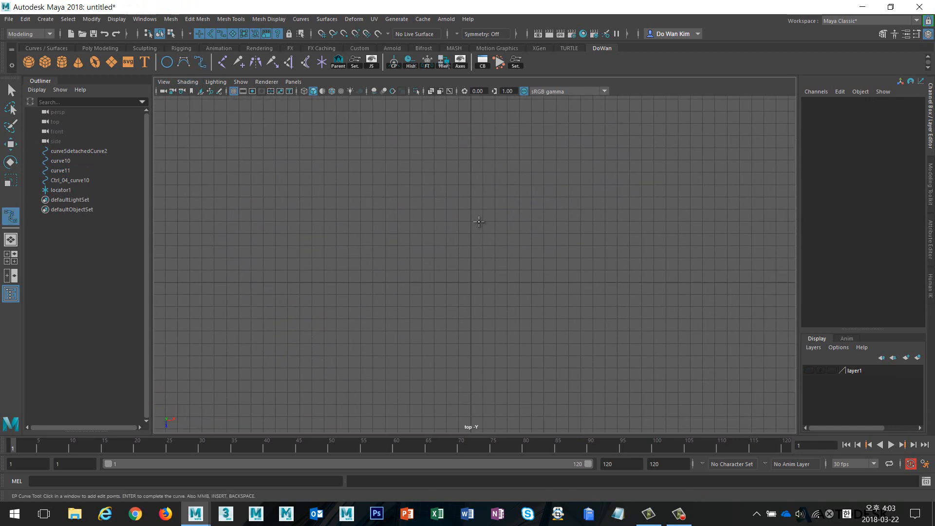
pyautogui.keyDown('alt'); pyautogui.moveTo(480, 223); pyautogui.dragTo(486, 197, button='middle'); pyautogui.keyUp('alt')
pyautogui.press('x')
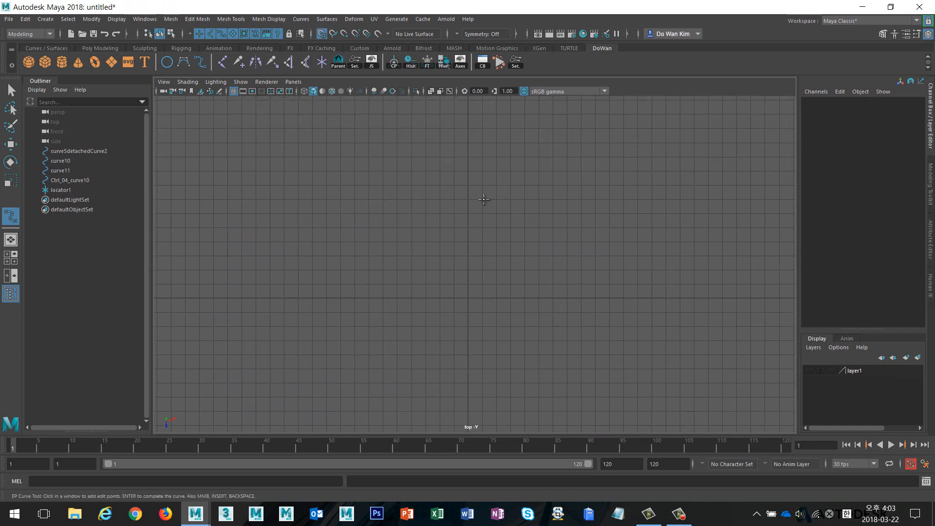
pyautogui.click(507, 199)
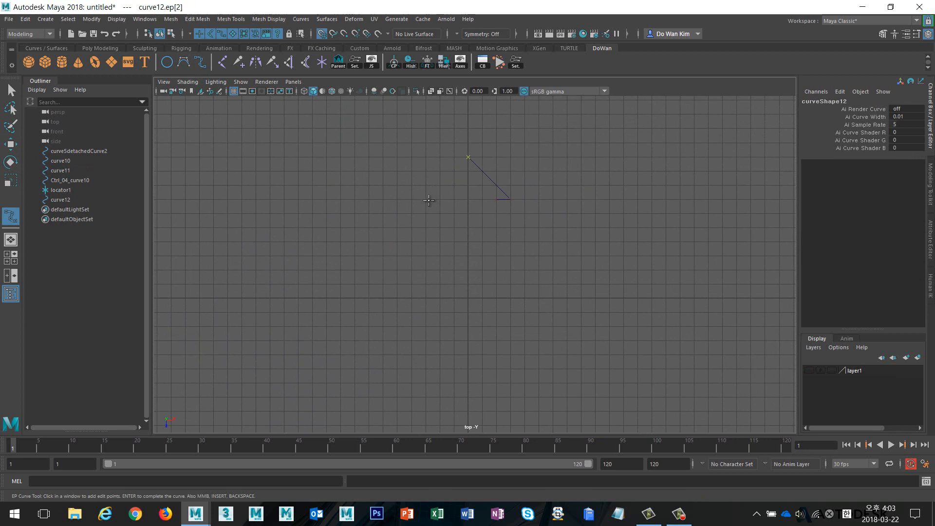
pyautogui.click(414, 199)
pyautogui.click(427, 201)
pyautogui.click(455, 200)
pyautogui.moveTo(460, 234); pyautogui.dragTo(450, 268, button='middle')
pyautogui.hotkey('ctrl', 'z')
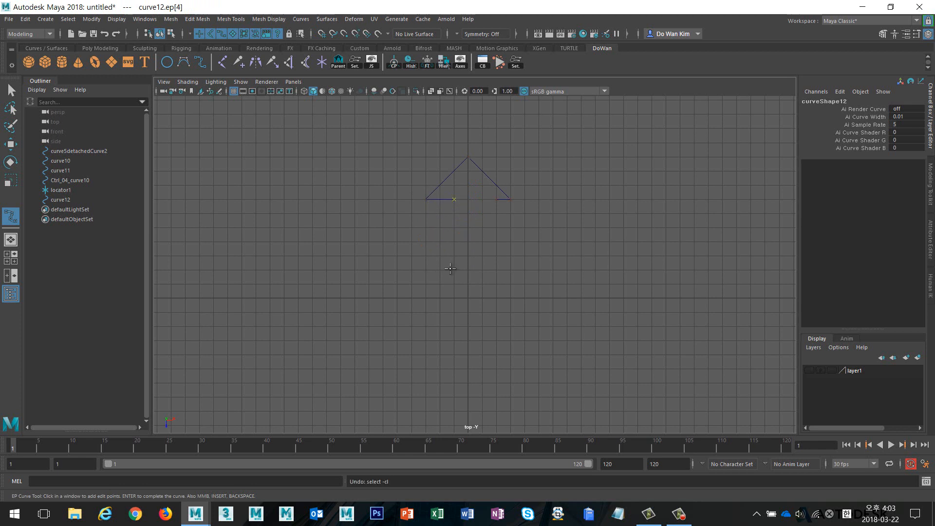
pyautogui.press('w')
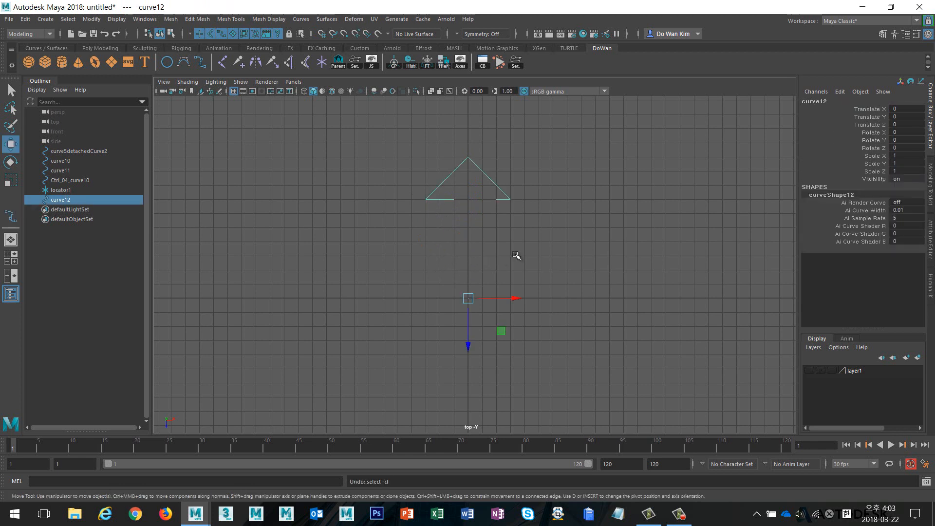
# Shorten the arrowhead's left base segment to one grid square by moving its end CV outward, and return to object mode
pyautogui.moveTo(454, 200); pyautogui.dragTo(392, 202, button='right')
pyautogui.click(455, 199)
pyautogui.moveTo(454, 199); pyautogui.dragTo(440, 199)
pyautogui.moveTo(500, 192); pyautogui.dragTo(547, 178, button='right')
pyautogui.click(549, 227)
pyautogui.keyDown('alt'); pyautogui.moveTo(549, 228); pyautogui.dragTo(530, 222, button='middle'); pyautogui.keyUp('alt')
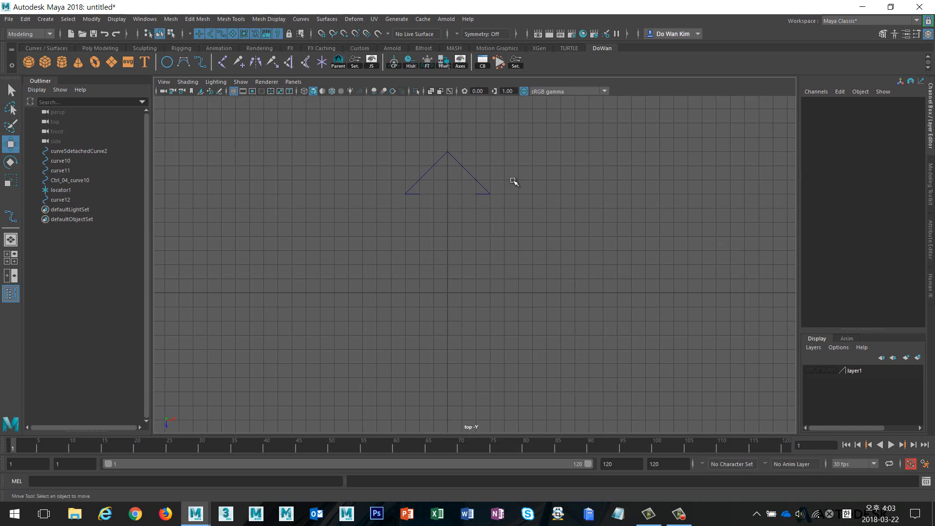
# Duplicate the arrowhead curve and mirror the copy to the opposite side of the origin with Scale Z -1
pyautogui.scroll(-2, 511, 211)
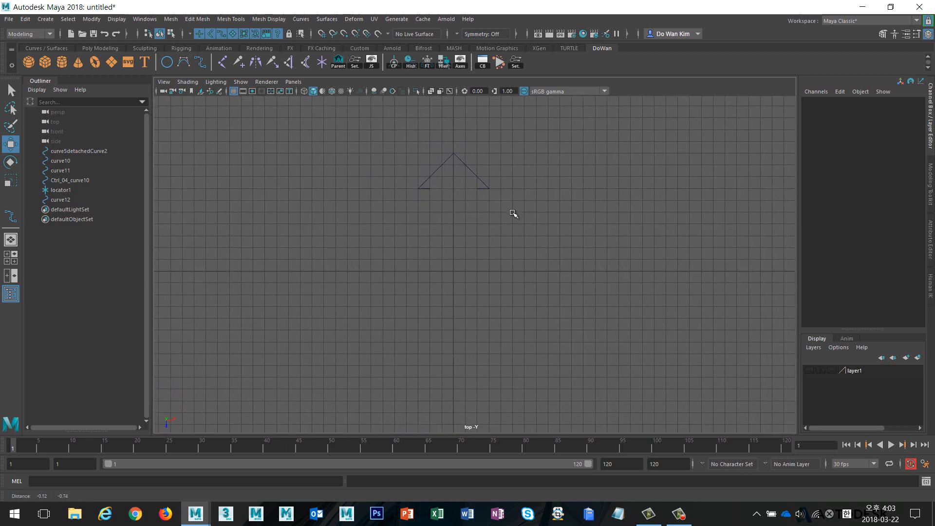
pyautogui.click(453, 191)
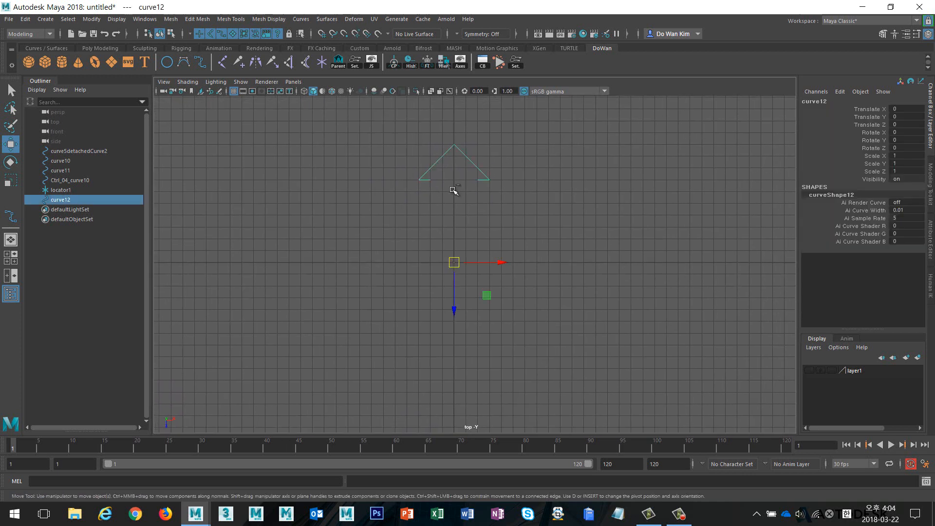
pyautogui.hotkey('ctrl', 'd')
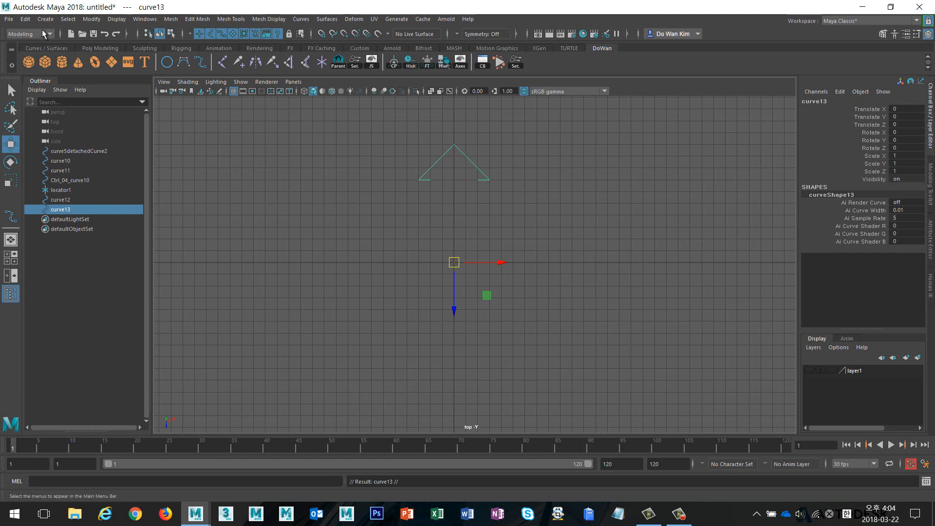
pyautogui.click(25, 19)
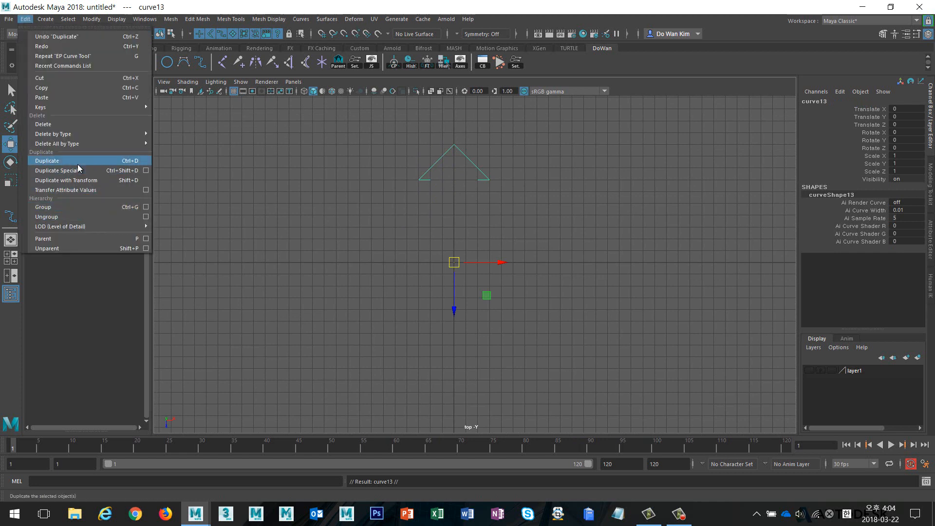
pyautogui.click(653, 85)
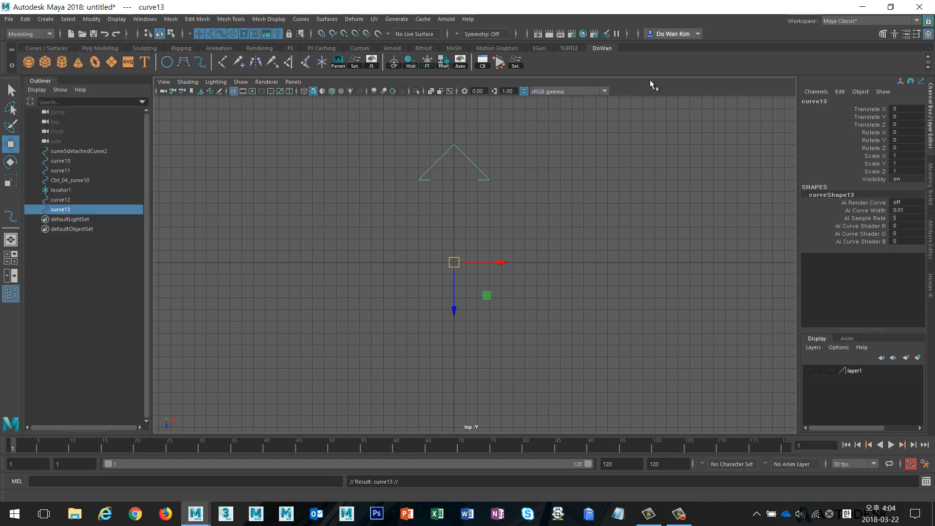
pyautogui.doubleClick(908, 170)
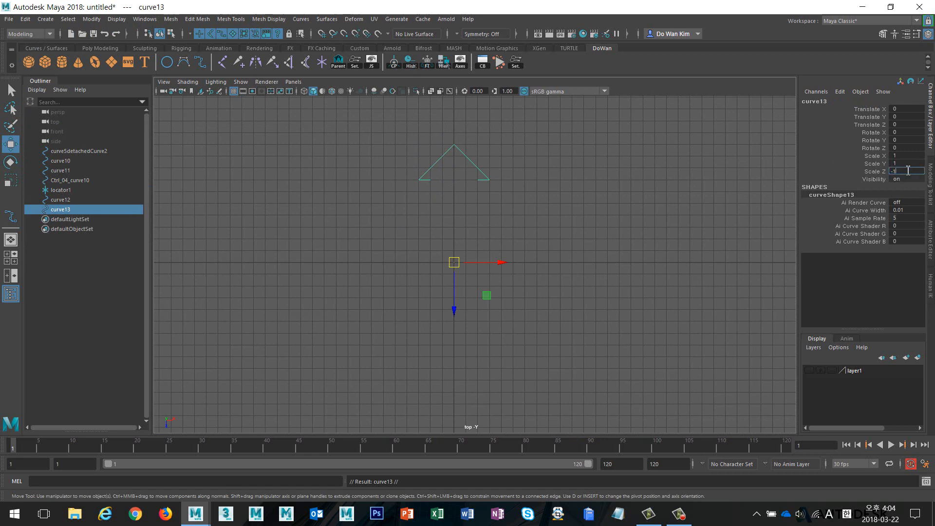
pyautogui.write('-1')
pyautogui.press('Return')
pyautogui.click(591, 272)
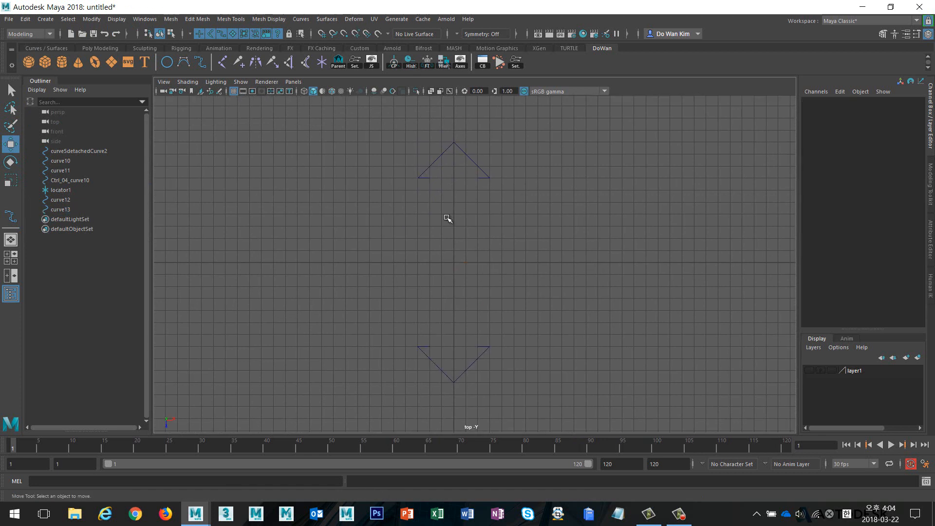
# Connect the two arrowheads with two separate straight, grid-snapped EP curves, one along each side of the shaft
pyautogui.click(200, 62)
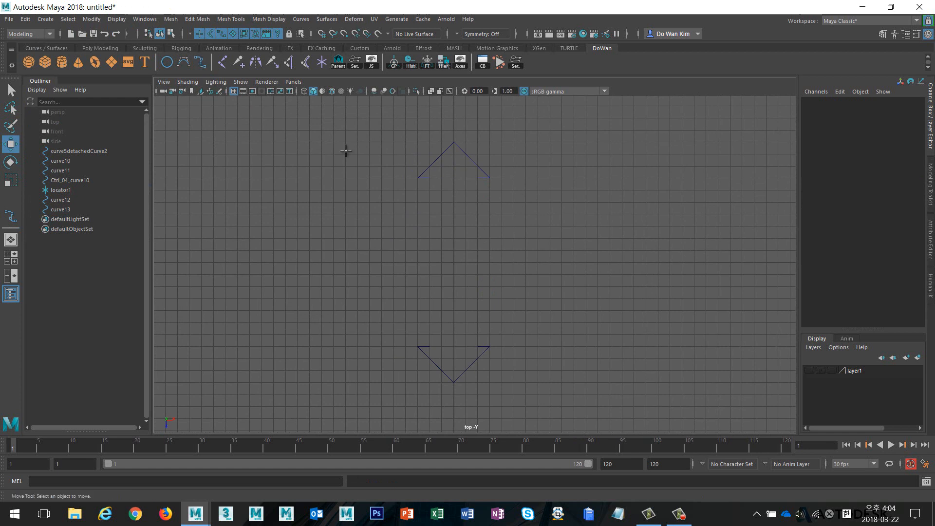
pyautogui.click(427, 178)
pyautogui.click(430, 345)
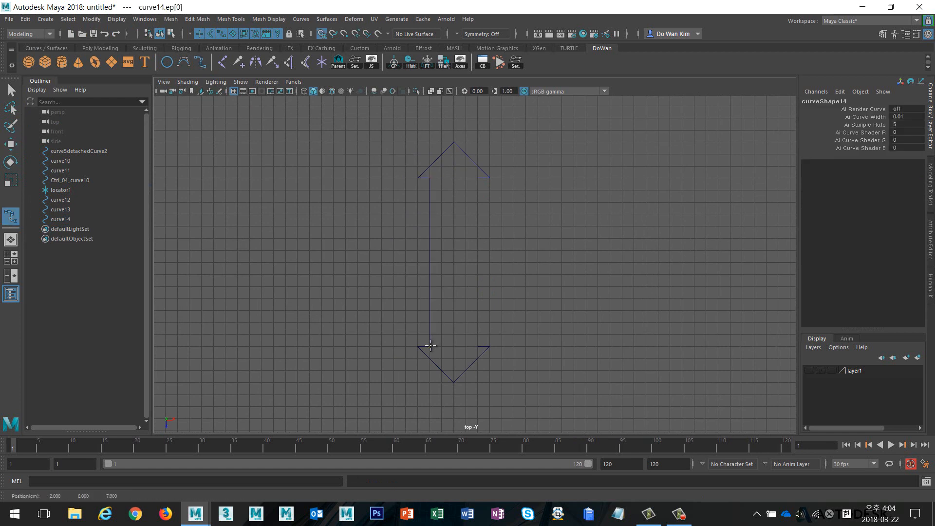
pyautogui.press('w')
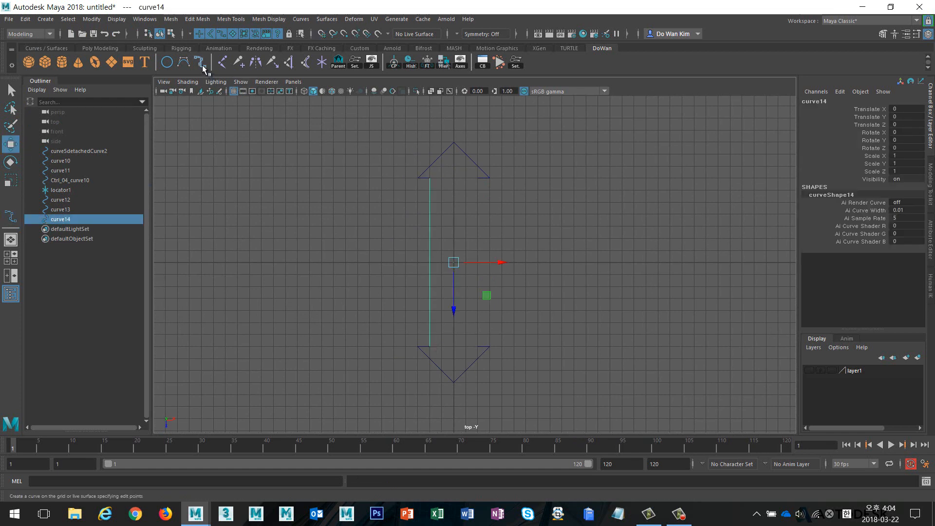
pyautogui.click(202, 65)
pyautogui.click(478, 178)
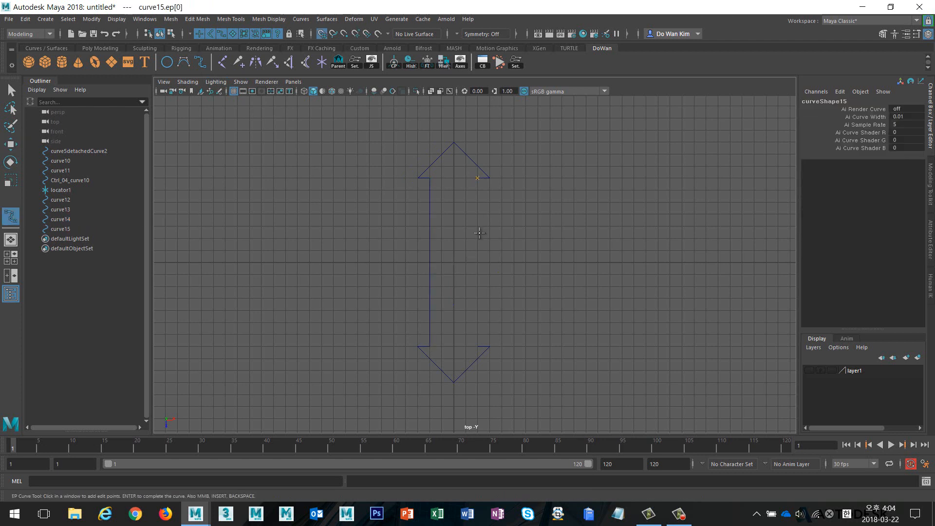
pyautogui.click(477, 347)
pyautogui.press('w')
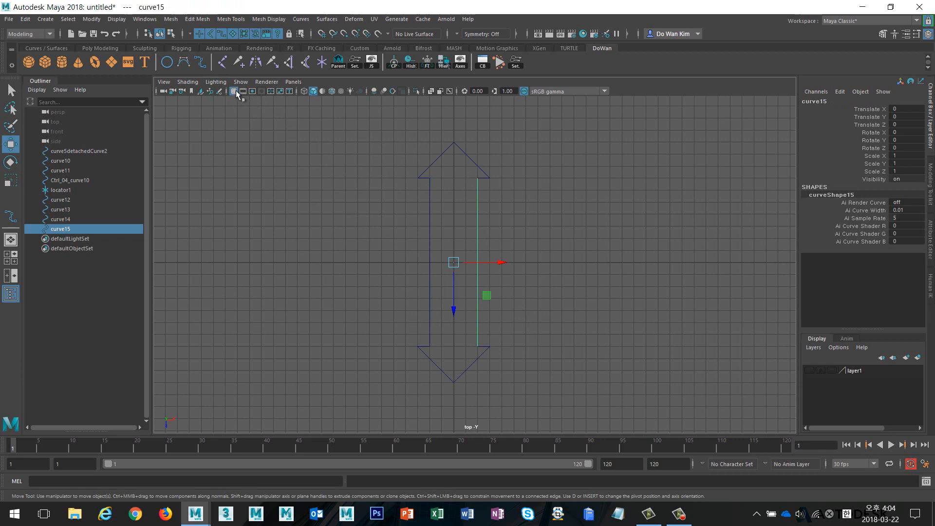
# Switch to the perspective view and inspect the four curves that form the double-ended arrow
pyautogui.click(313, 169)
pyautogui.press('space')
pyautogui.moveTo(314, 172); pyautogui.dragTo(314, 139)
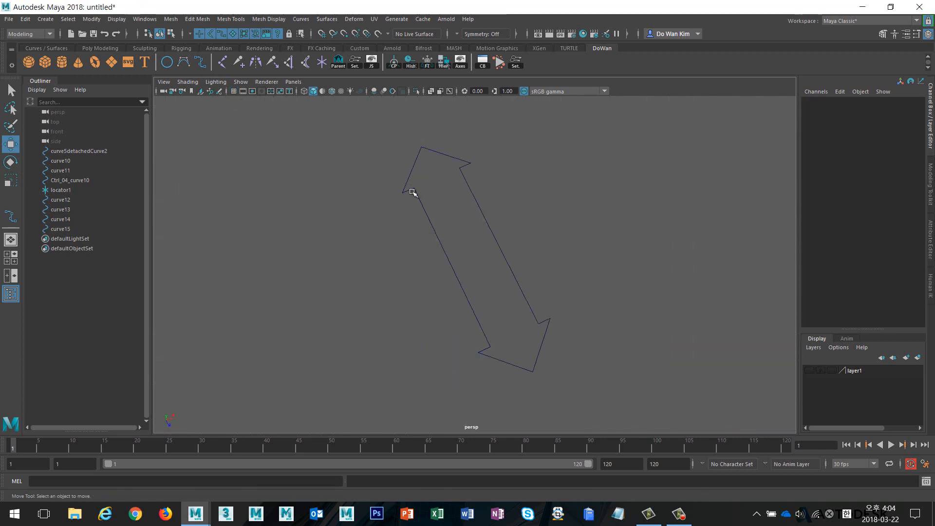
pyautogui.moveTo(433, 245); pyautogui.dragTo(686, 357)
pyautogui.keyDown('alt'); pyautogui.moveTo(601, 265); pyautogui.dragTo(608, 292); pyautogui.keyUp('alt')
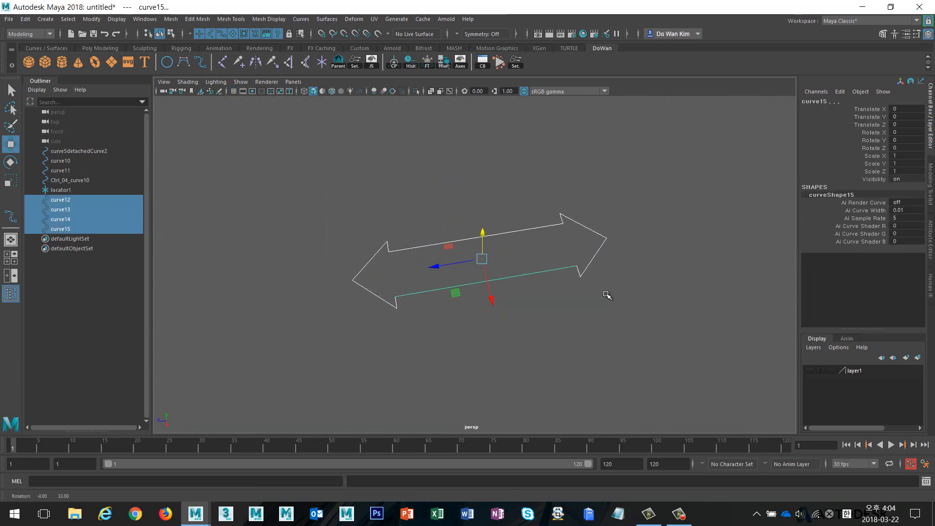
pyautogui.click(309, 20)
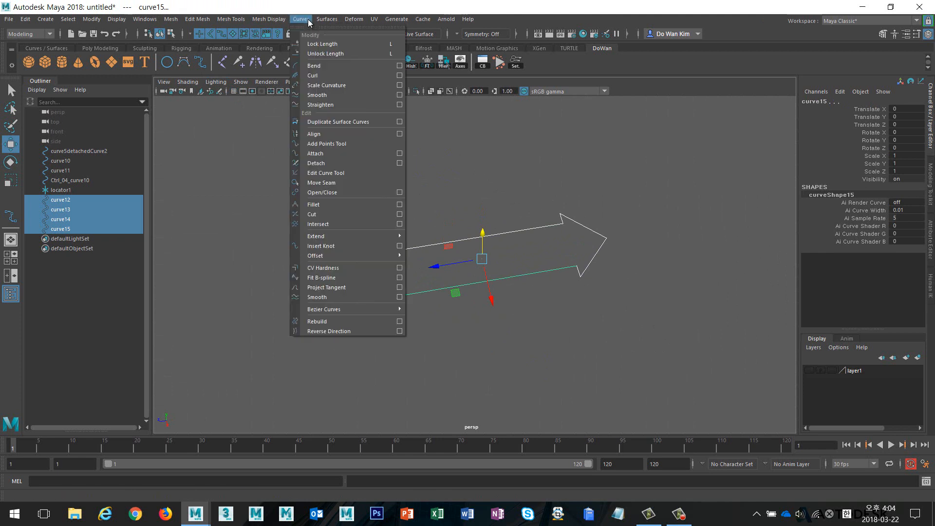
pyautogui.click(635, 86)
pyautogui.keyDown('alt'); pyautogui.moveTo(627, 177); pyautogui.dragTo(647, 177); pyautogui.keyUp('alt')
pyautogui.click(648, 177)
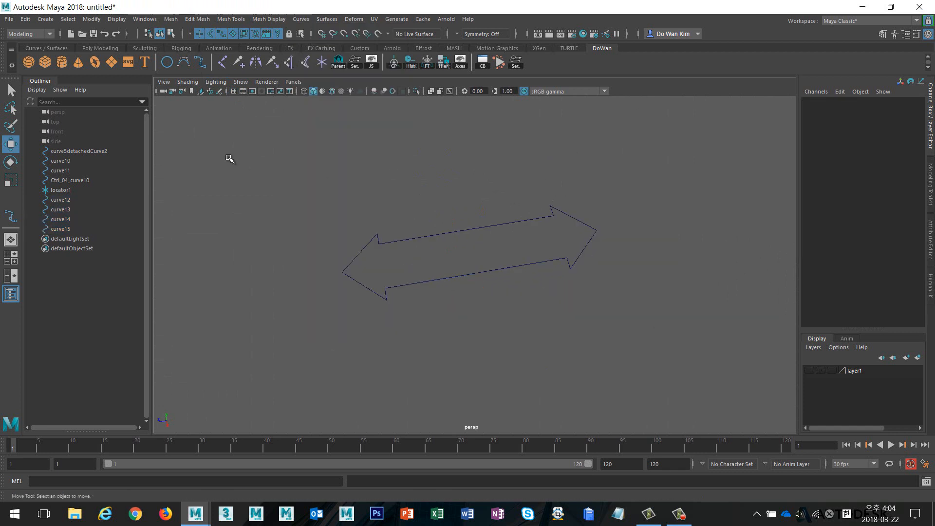
# Try moving one of the arrow's long side lines along X, undo the move and deselect it
pyautogui.click(473, 225)
pyautogui.hotkey('ctrl', 'z')
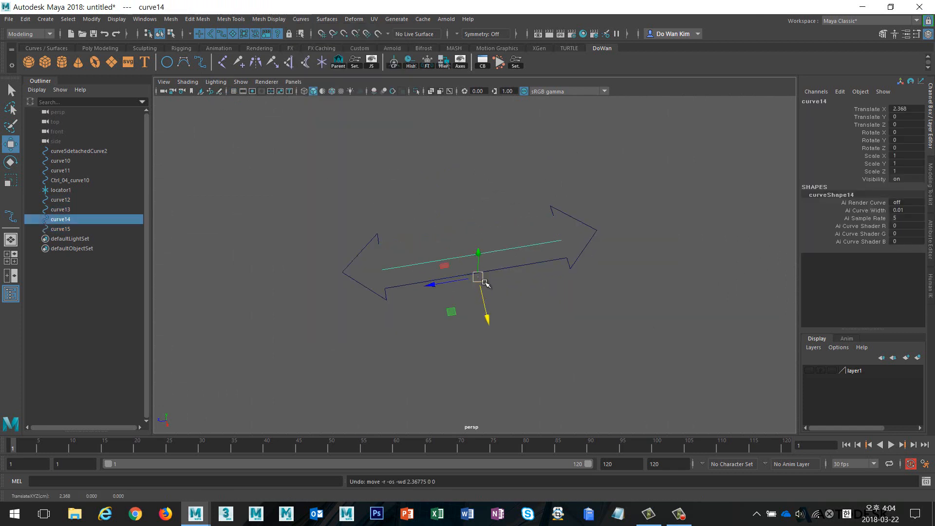
pyautogui.click(297, 161)
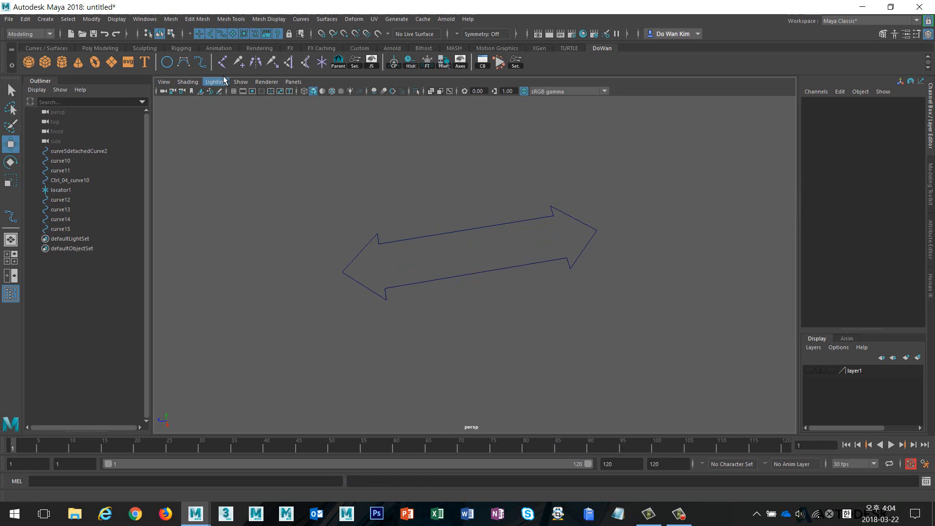
# Check the EP Curve Tool settings, and try moving an end CV of the arrow's side line along Y, undoing the move
pyautogui.doubleClick(201, 62)
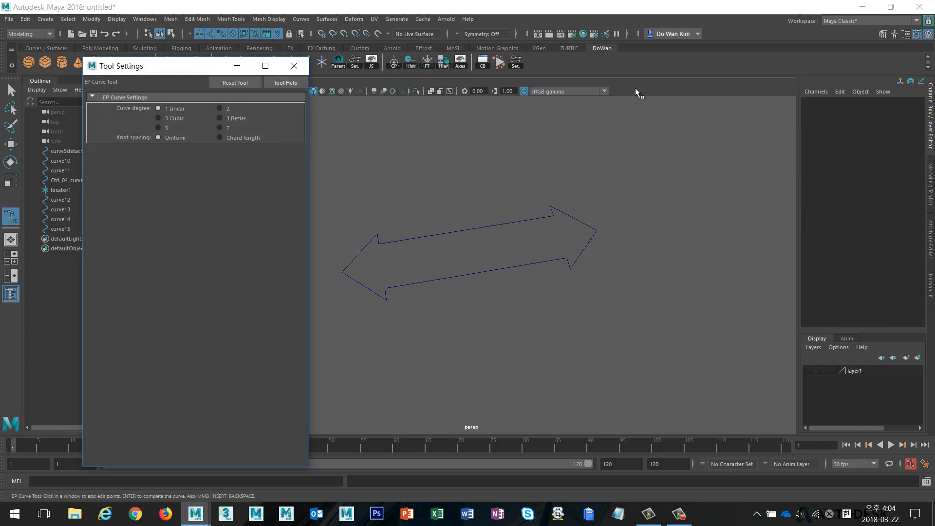
pyautogui.press('w')
pyautogui.click(487, 225)
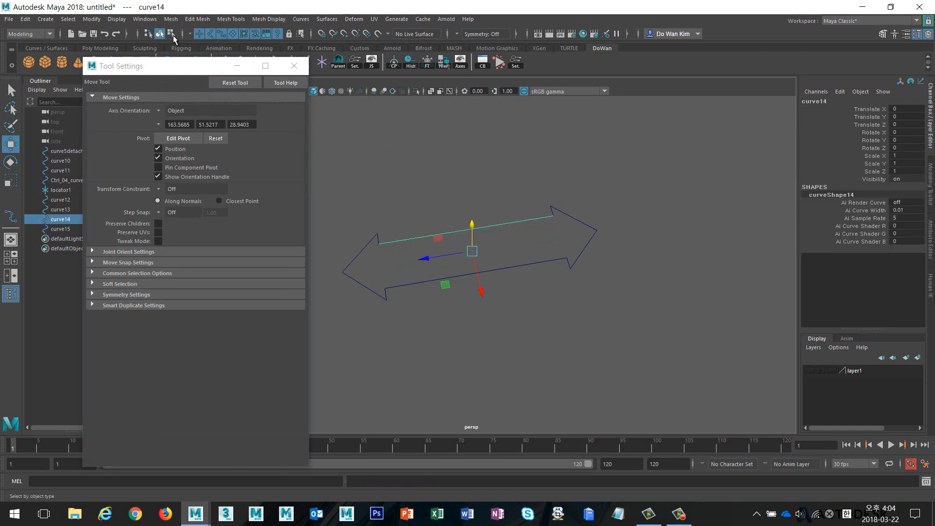
pyautogui.click(173, 36)
pyautogui.keyDown('alt'); pyautogui.moveTo(493, 211); pyautogui.dragTo(482, 199); pyautogui.keyUp('alt')
pyautogui.moveTo(537, 209); pyautogui.dragTo(580, 243)
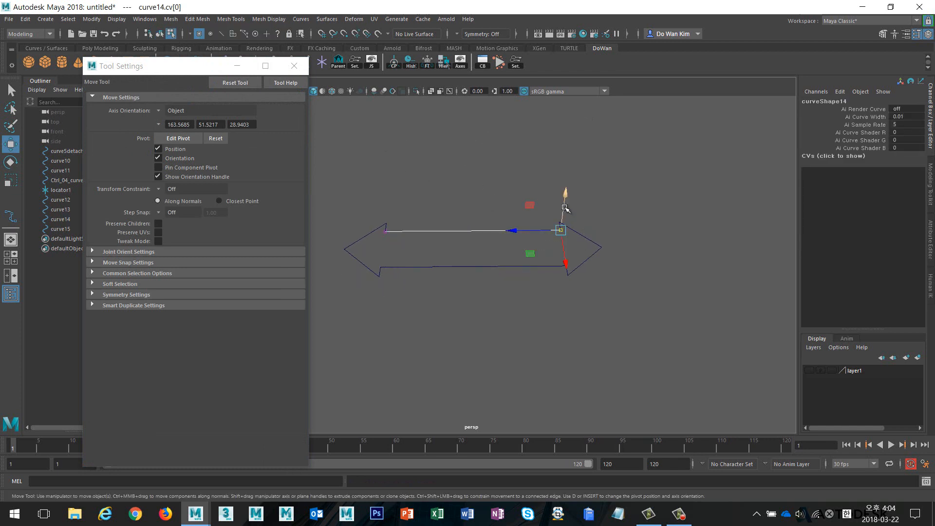
pyautogui.moveTo(565, 209)
pyautogui.mouseDown()
pyautogui.moveTo(565, 168)
pyautogui.moveTo(563, 229)
pyautogui.moveTo(564, 216)
pyautogui.mouseUp()
pyautogui.hotkey('ctrl', 'z')
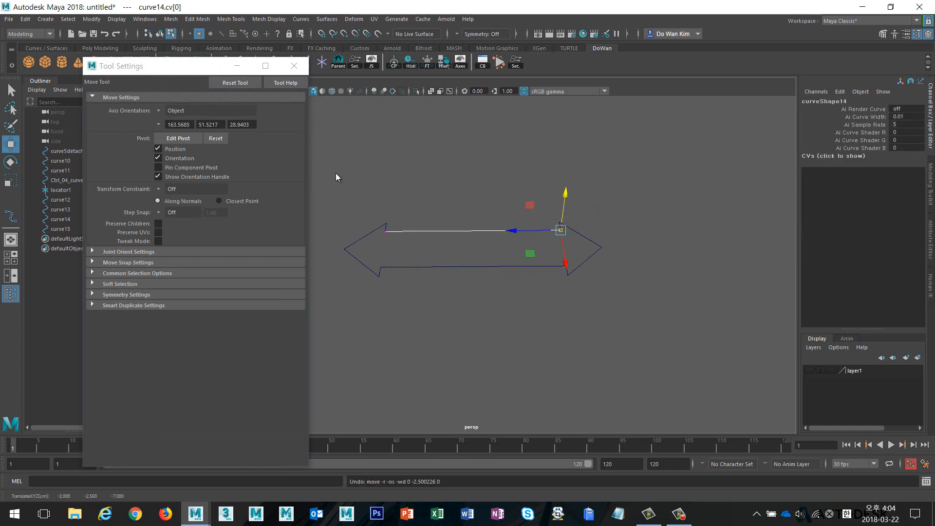
# Close the tool settings, return the side line to object mode and clear the selection
pyautogui.click(294, 66)
pyautogui.keyDown('alt'); pyautogui.moveTo(352, 112); pyautogui.dragTo(453, 234); pyautogui.keyUp('alt')
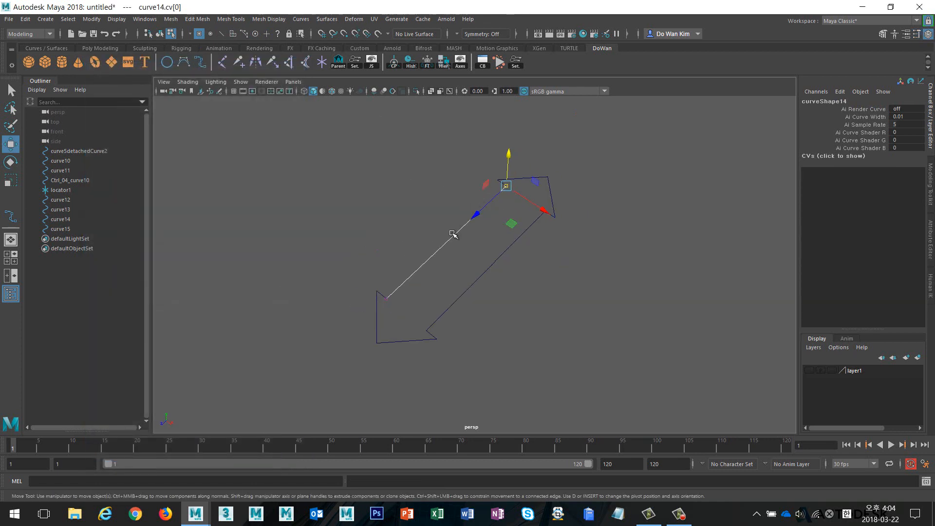
pyautogui.moveTo(452, 236); pyautogui.dragTo(487, 221, button='right')
pyautogui.click(424, 180)
pyautogui.keyDown('alt'); pyautogui.moveTo(458, 187); pyautogui.dragTo(399, 173); pyautogui.keyUp('alt')
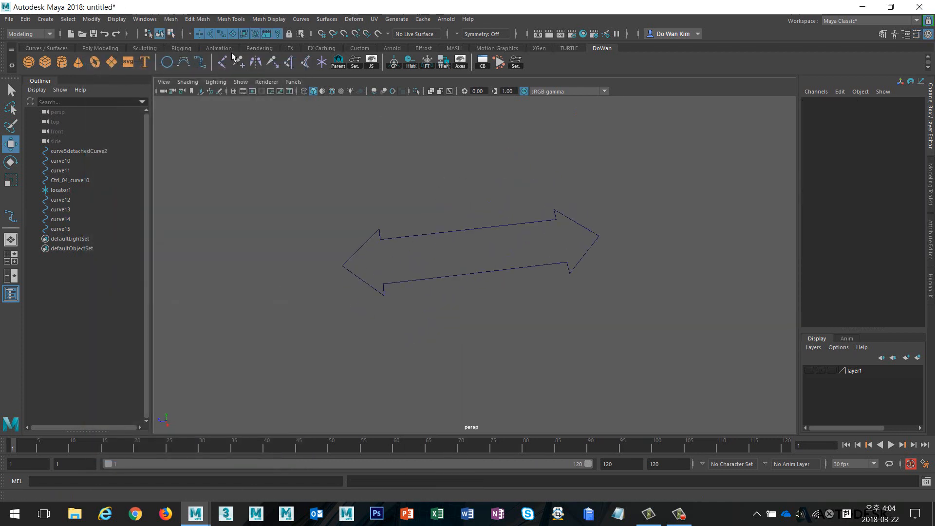
# Try the 3 Cubic curve degree for the EP Curve Tool, restore 1 Linear and close its settings
pyautogui.doubleClick(202, 62)
pyautogui.click(177, 118)
pyautogui.keyDown('alt'); pyautogui.moveTo(424, 209); pyautogui.dragTo(517, 208); pyautogui.keyUp('alt')
pyautogui.press('c')
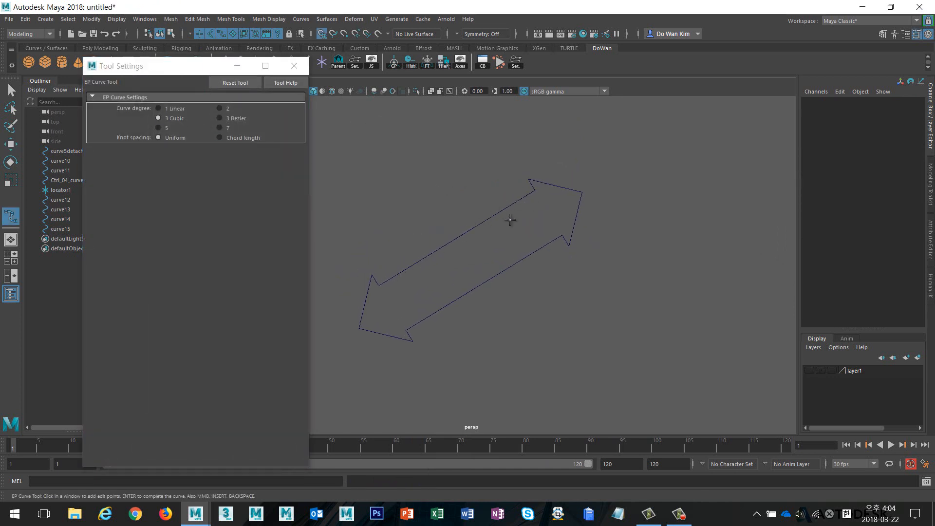
pyautogui.click(170, 109)
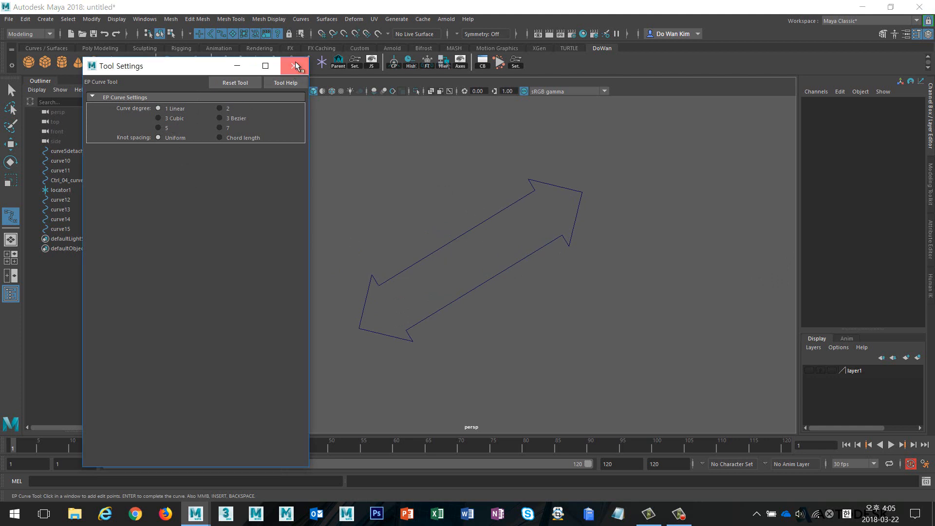
pyautogui.click(295, 65)
pyautogui.keyDown('alt'); pyautogui.moveTo(385, 166); pyautogui.dragTo(487, 167); pyautogui.keyUp('alt')
pyautogui.press('w')
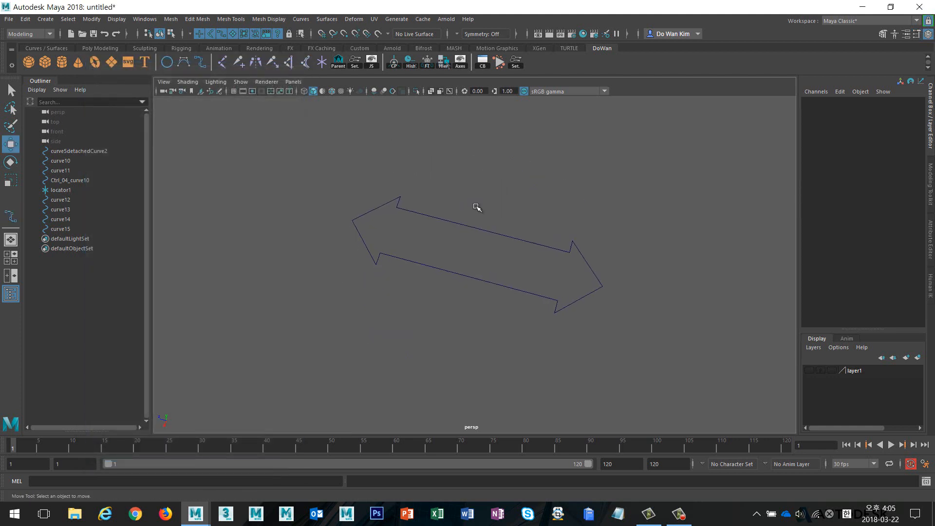
# Rebuild the arrow's two long side lines with the Rebuild Curve options reset to 4 spans and 3 Cubic degree
pyautogui.keyDown('alt'); pyautogui.moveTo(476, 207); pyautogui.dragTo(491, 185); pyautogui.keyUp('alt')
pyautogui.moveTo(473, 171); pyautogui.dragTo(524, 304)
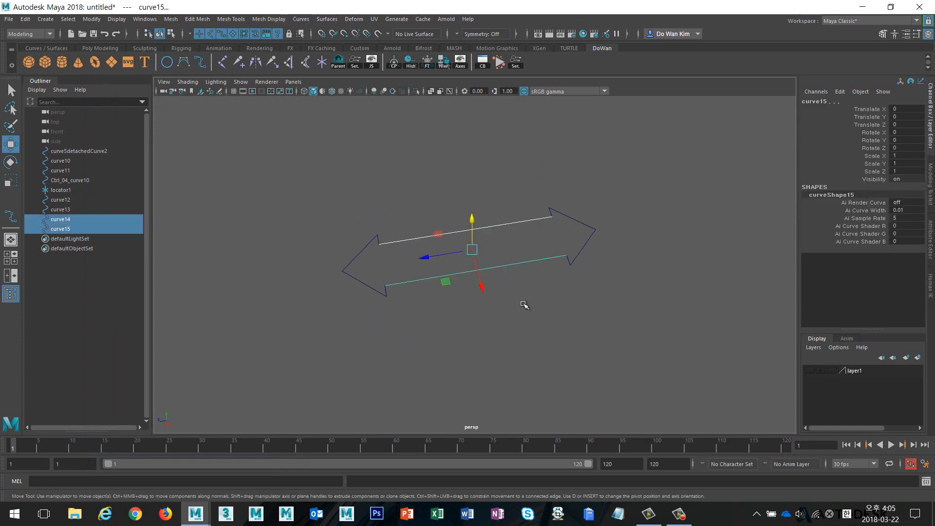
pyautogui.click(501, 255)
pyautogui.moveTo(461, 186); pyautogui.dragTo(462, 331)
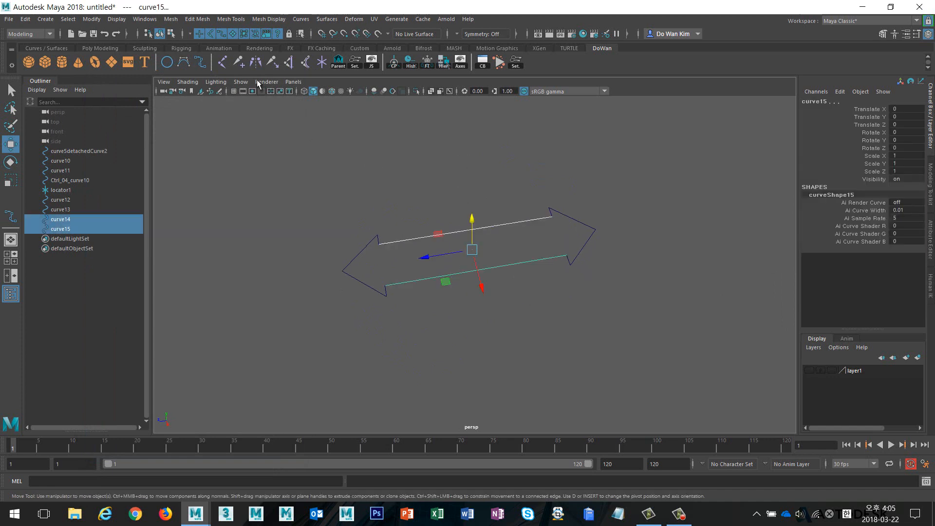
pyautogui.click(301, 19)
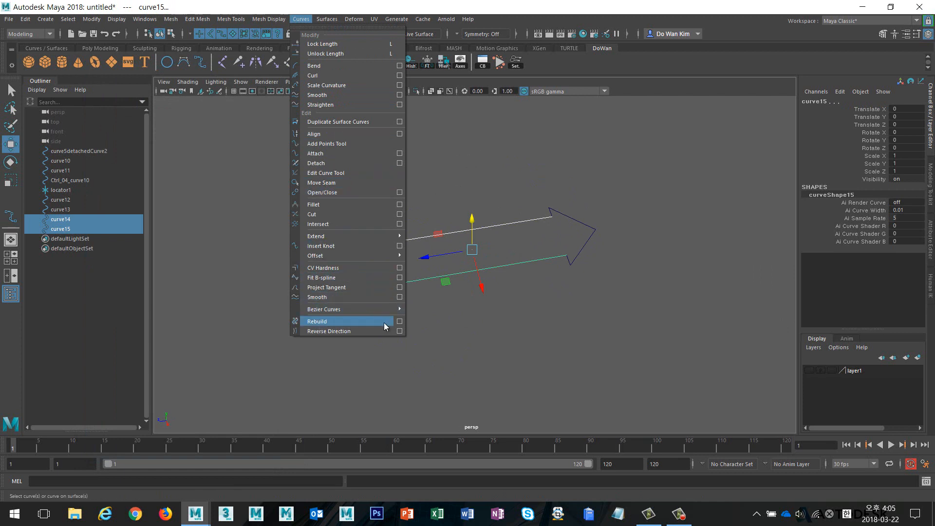
pyautogui.click(400, 322)
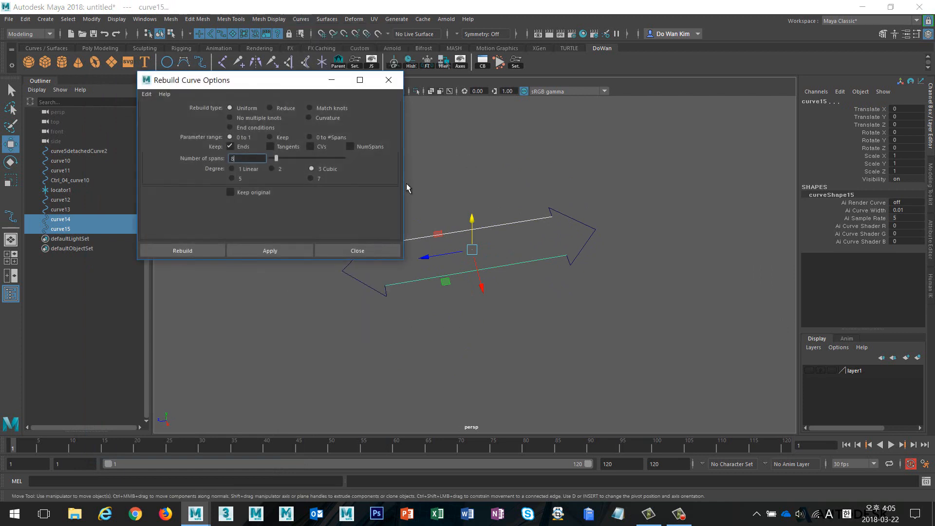
pyautogui.click(146, 94)
pyautogui.click(151, 110)
pyautogui.moveTo(235, 83); pyautogui.dragTo(202, 82)
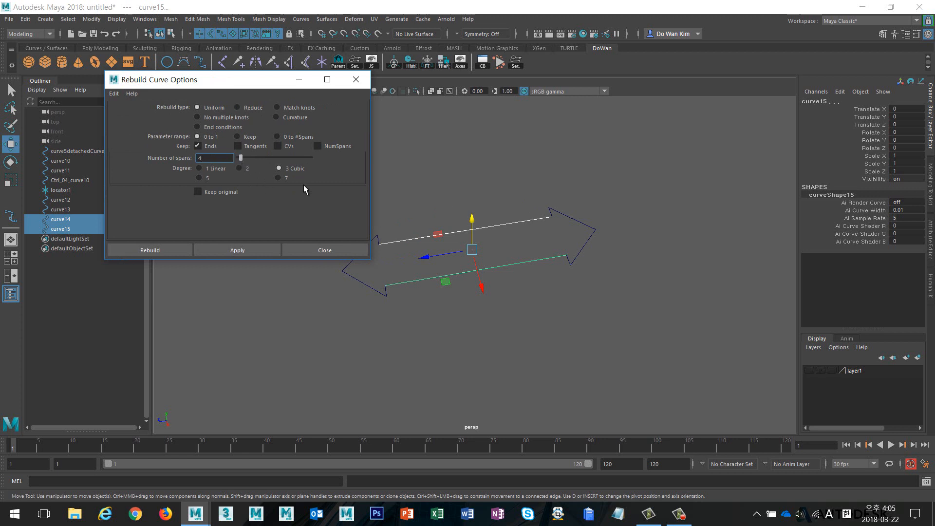
pyautogui.keyDown('alt'); pyautogui.moveTo(466, 193); pyautogui.dragTo(524, 237); pyautogui.keyUp('alt')
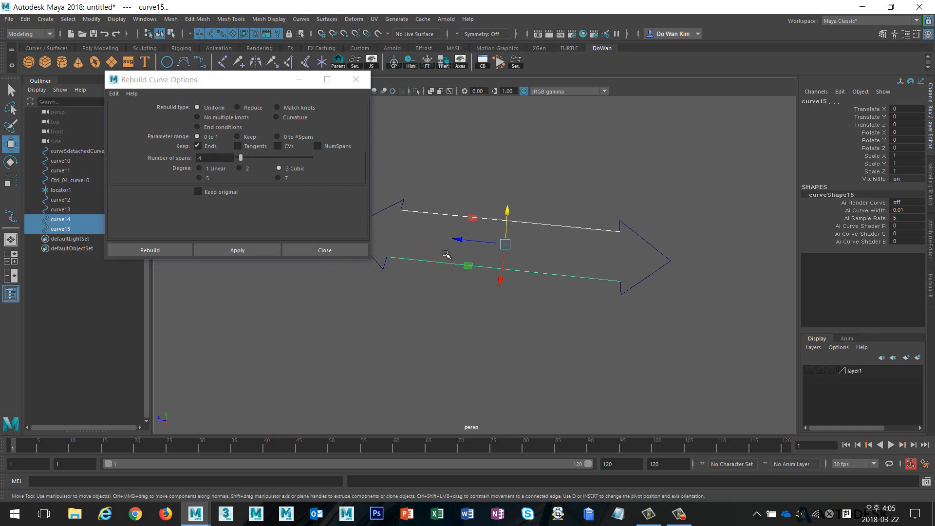
pyautogui.keyDown('alt'); pyautogui.moveTo(490, 238); pyautogui.dragTo(419, 272); pyautogui.keyUp('alt')
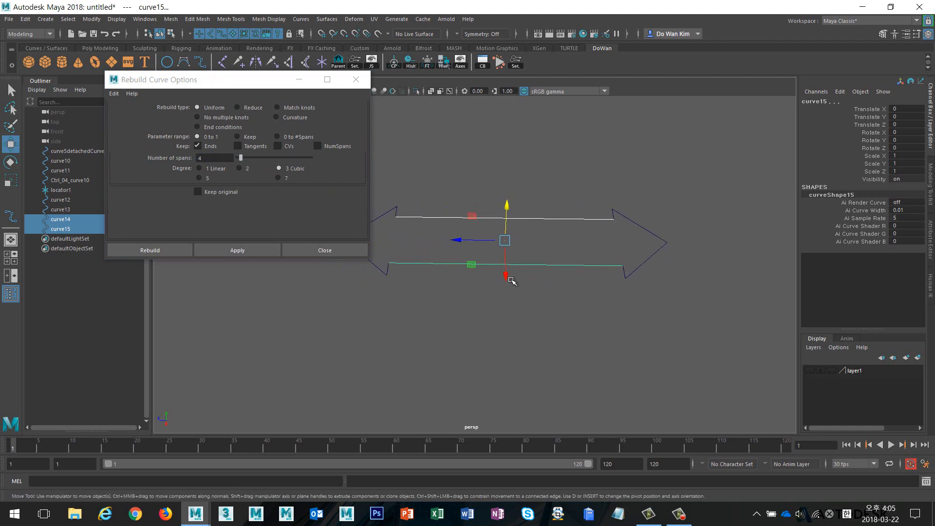
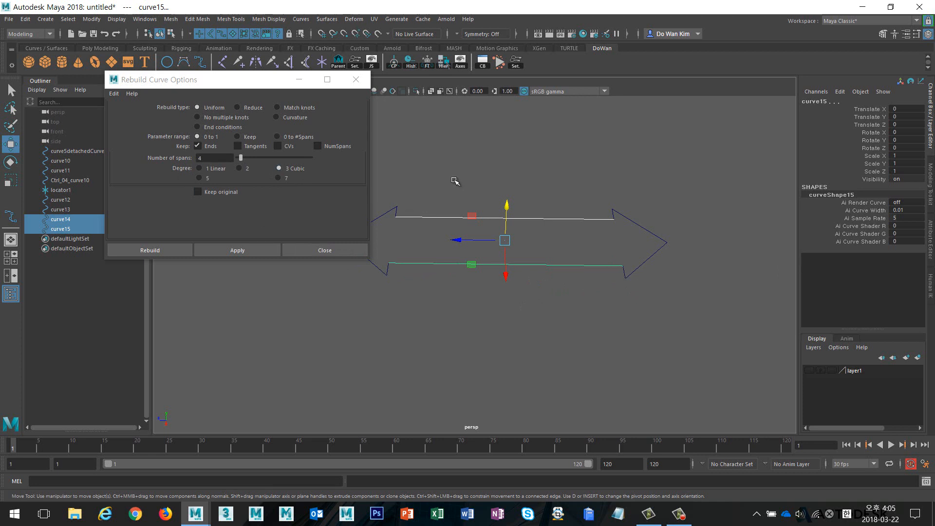
pyautogui.click(162, 250)
# Select both arrowheads and both side lines, attach them into one curve and delete its history
pyautogui.click(440, 320)
pyautogui.moveTo(440, 319)
pyautogui.keyDown('alt'); pyautogui.mouseDown()
pyautogui.moveTo(527, 319)
pyautogui.moveTo(413, 309)
pyautogui.mouseUp(); pyautogui.keyUp('alt')
pyautogui.moveTo(393, 164); pyautogui.dragTo(632, 335)
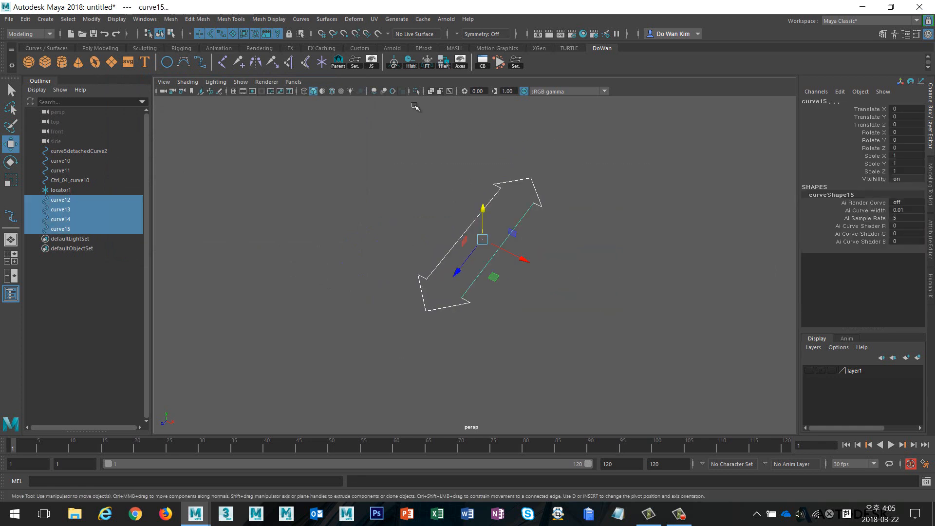
pyautogui.click(301, 19)
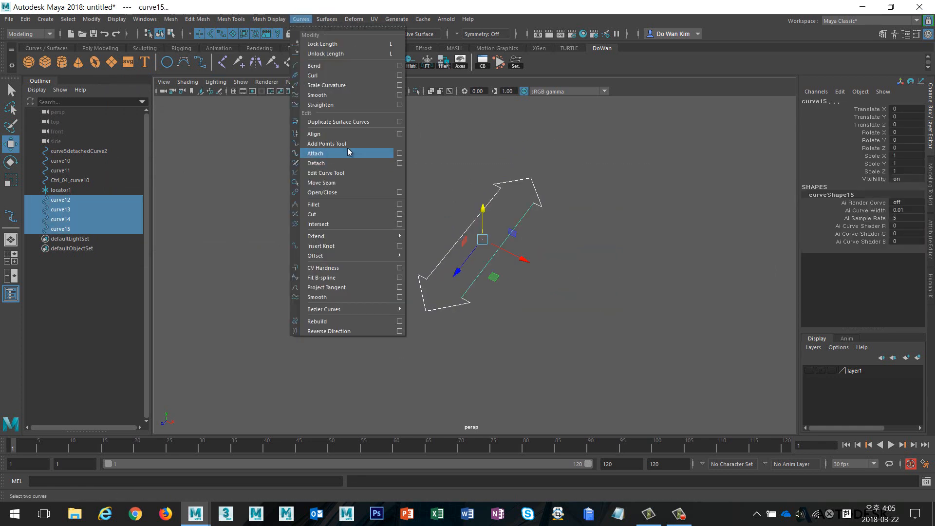
pyautogui.click(351, 154)
pyautogui.keyDown('alt'); pyautogui.moveTo(431, 229); pyautogui.dragTo(409, 221); pyautogui.keyUp('alt')
pyautogui.hotkey('alt', 'shift', 'd')
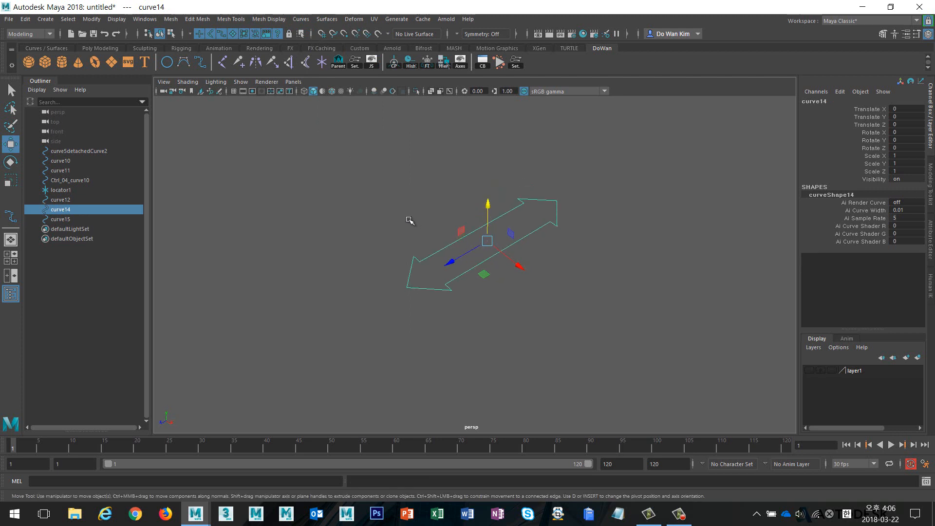
# Try moving the attached arrow curve up along Y and undo the move
pyautogui.keyDown('alt'); pyautogui.moveTo(409, 221); pyautogui.dragTo(414, 207); pyautogui.keyUp('alt')
pyautogui.moveTo(493, 205); pyautogui.dragTo(495, 136)
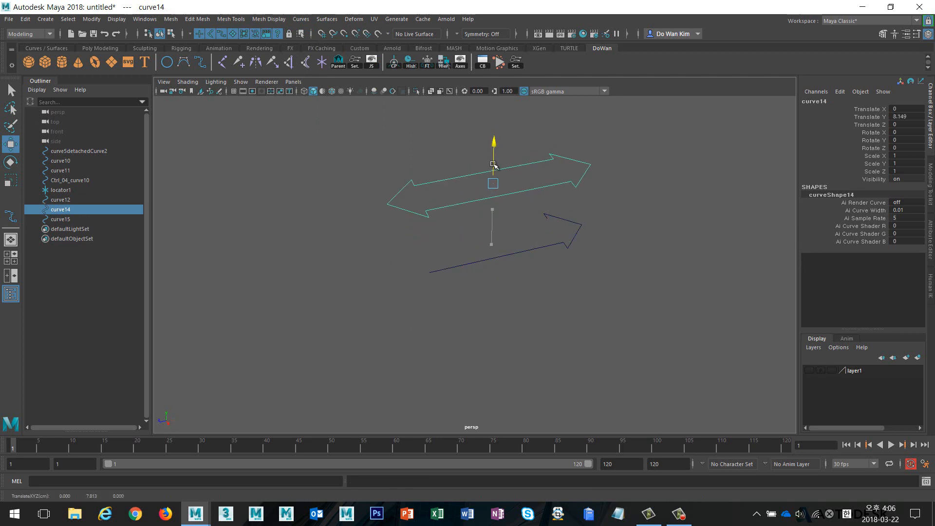
pyautogui.hotkey('ctrl', 'z')
# Delete the leftover source curves curve15 and curve12, keeping the attached arrow curve14
pyautogui.click(64, 219)
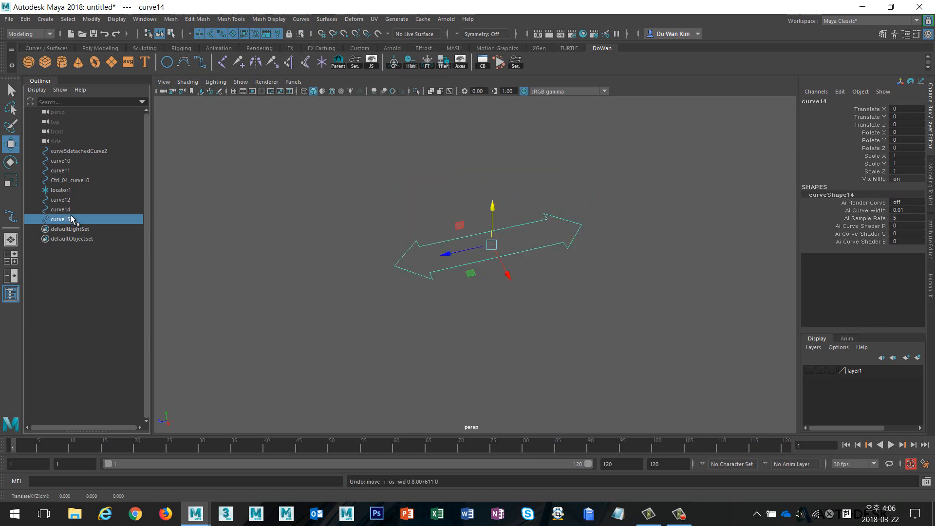
pyautogui.press('Delete')
pyautogui.click(71, 207)
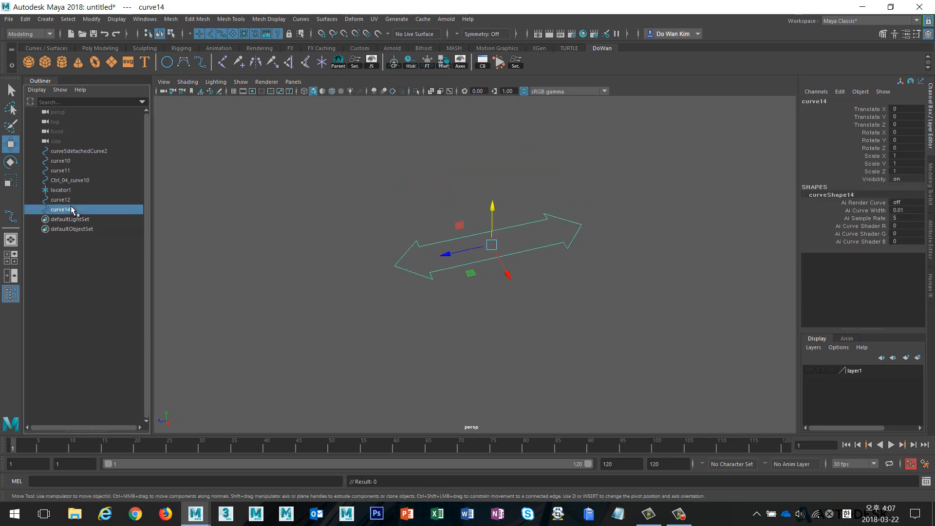
pyautogui.click(71, 200)
pyautogui.press('Delete')
# Select the remaining arrow curve, try moving it up along Y and undo that move
pyautogui.moveTo(370, 190); pyautogui.dragTo(624, 341)
pyautogui.click(586, 292)
pyautogui.click(523, 251)
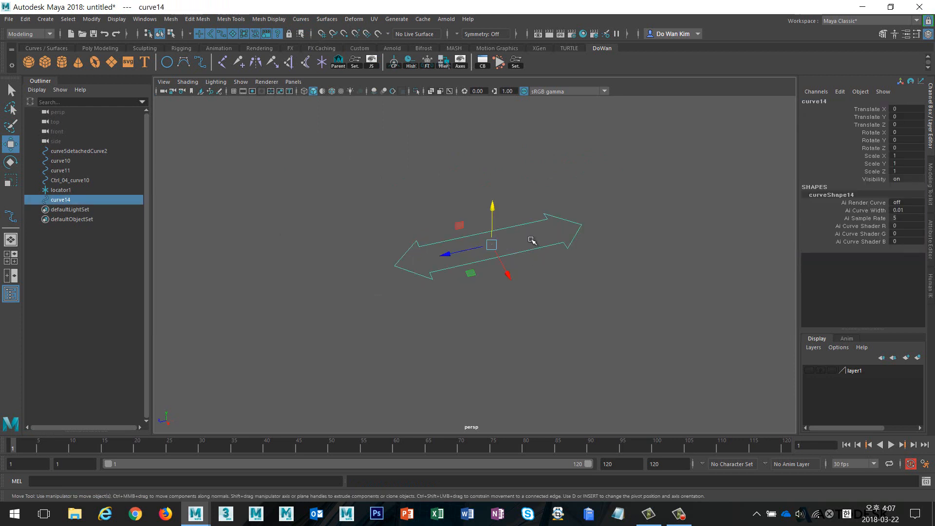
pyautogui.moveTo(492, 207); pyautogui.dragTo(493, 159)
pyautogui.hotkey('ctrl', 'z')
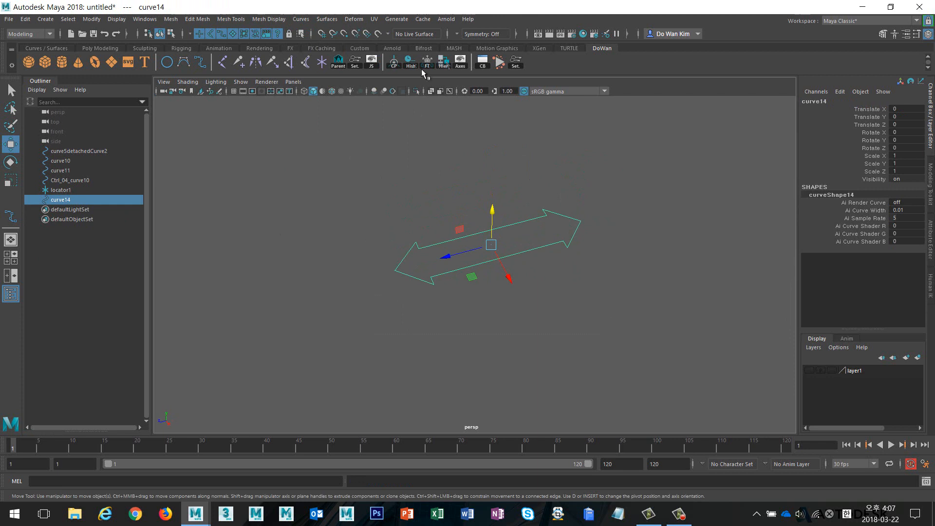
# Apply a nonlinear Bend deformer to the double-ended arrow curve
pyautogui.click(361, 20)
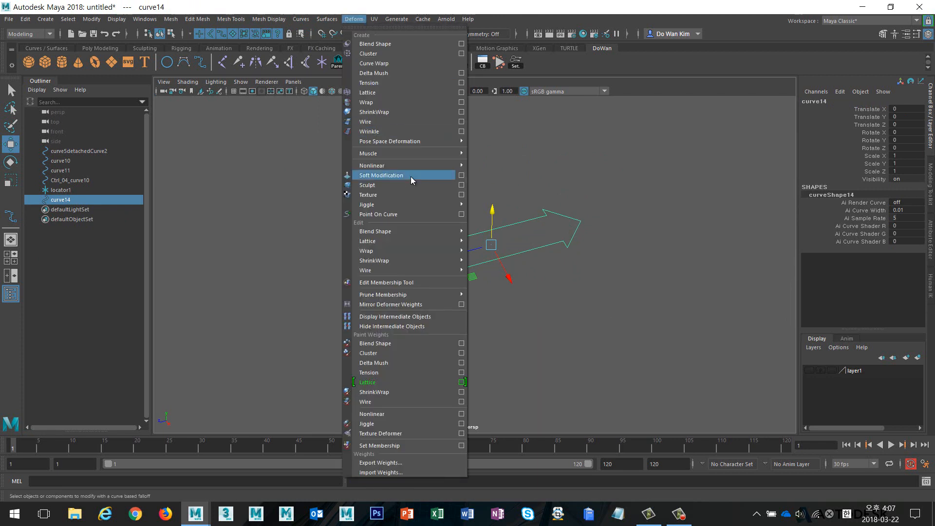
pyautogui.moveTo(411, 168)
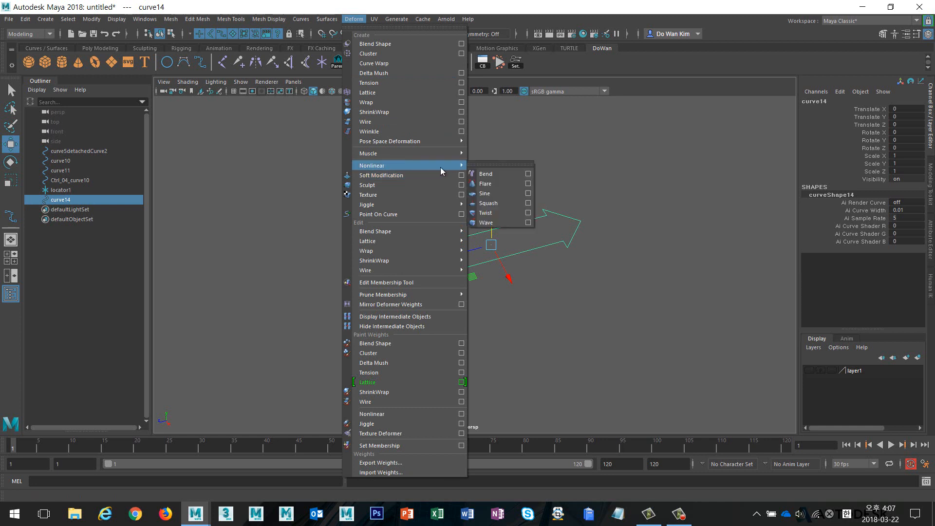
pyautogui.click(496, 180)
pyautogui.moveTo(578, 229)
pyautogui.keyDown('alt'); pyautogui.mouseDown()
pyautogui.moveTo(543, 209)
pyautogui.moveTo(542, 232)
pyautogui.moveTo(567, 233)
pyautogui.mouseUp(); pyautogui.keyUp('alt')
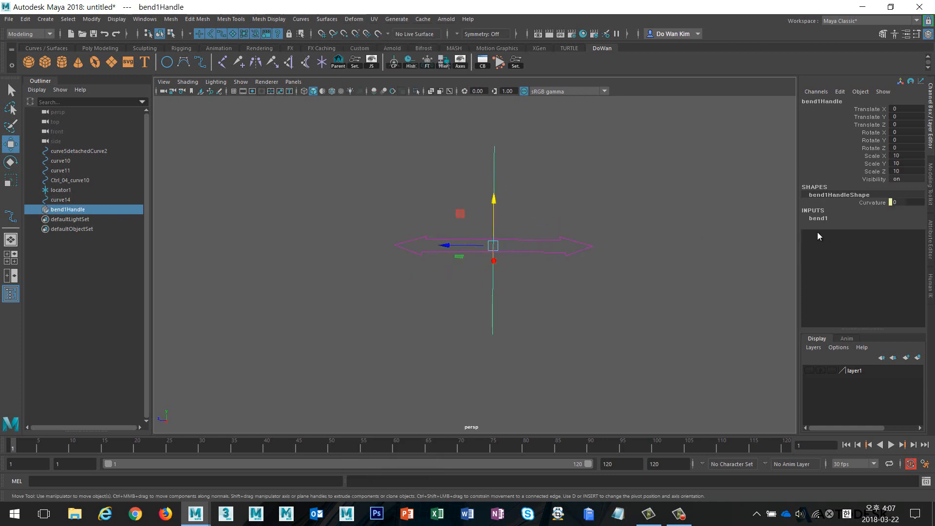
# Show the bend1 input attributes of the bend handle and raise its Curvature to about 91.7
pyautogui.click(822, 218)
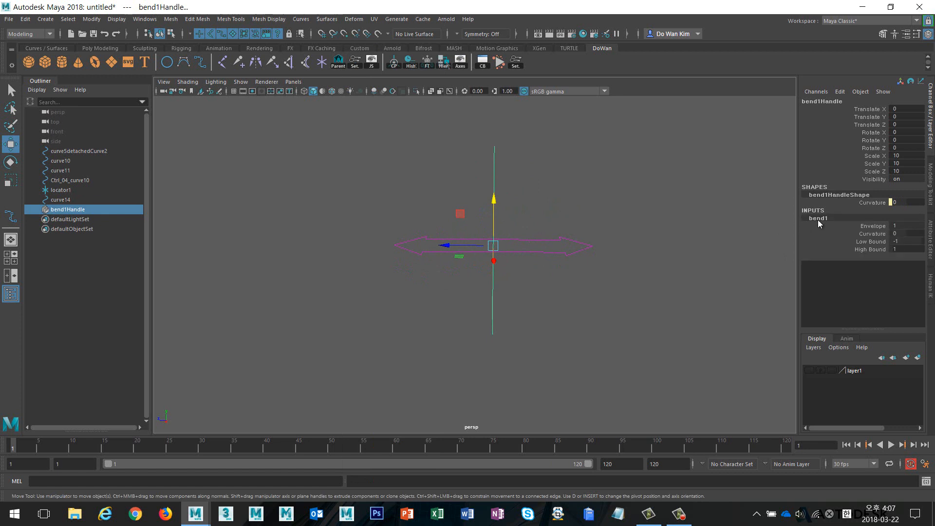
pyautogui.click(568, 195)
pyautogui.click(492, 155)
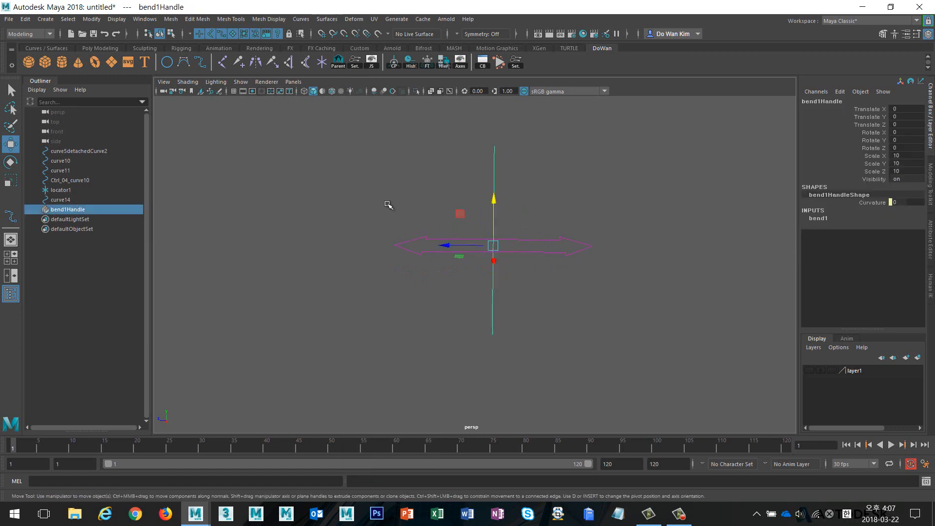
pyautogui.click(820, 219)
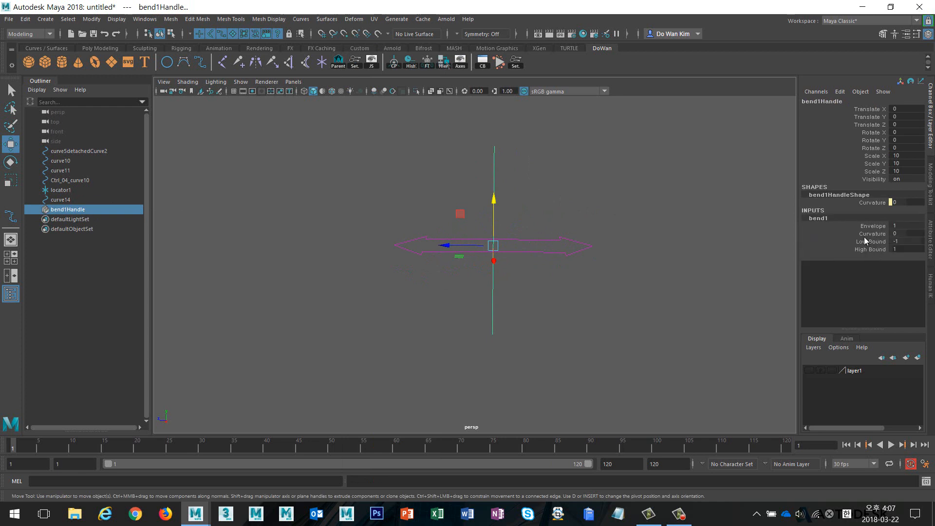
pyautogui.click(826, 234)
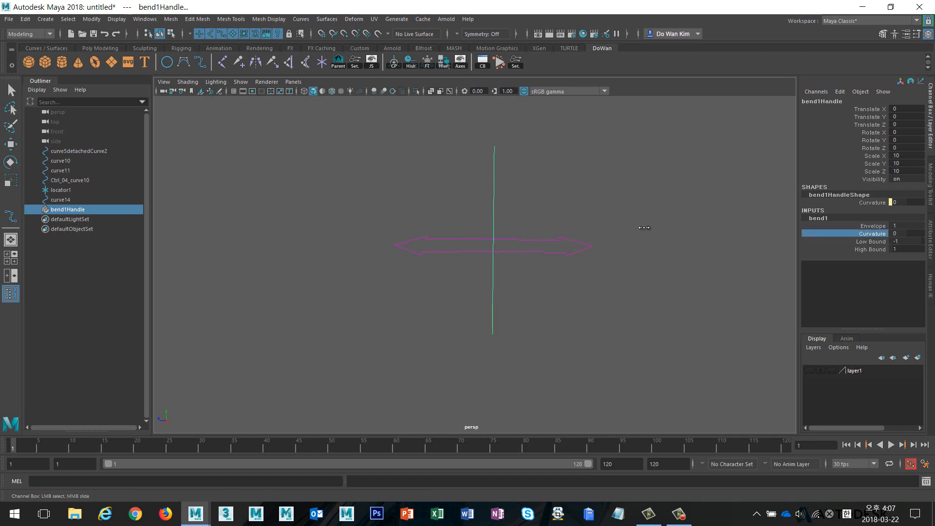
pyautogui.moveTo(644, 227); pyautogui.dragTo(679, 228, button='middle')
pyautogui.moveTo(595, 229); pyautogui.dragTo(697, 246, button='middle')
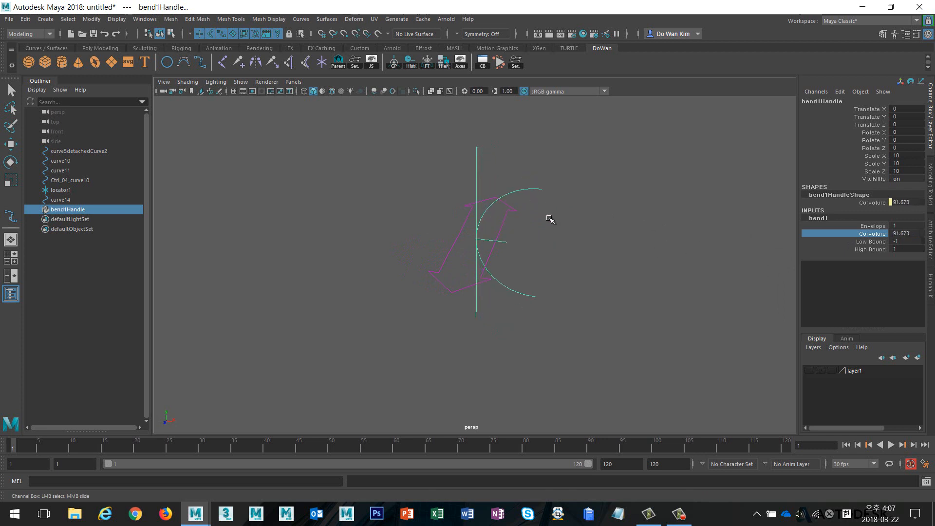
pyautogui.moveTo(541, 259)
pyautogui.keyDown('alt'); pyautogui.mouseDown()
pyautogui.moveTo(551, 257)
pyautogui.moveTo(498, 258)
pyautogui.moveTo(463, 238)
pyautogui.moveTo(545, 241)
pyautogui.mouseUp(); pyautogui.keyUp('alt')
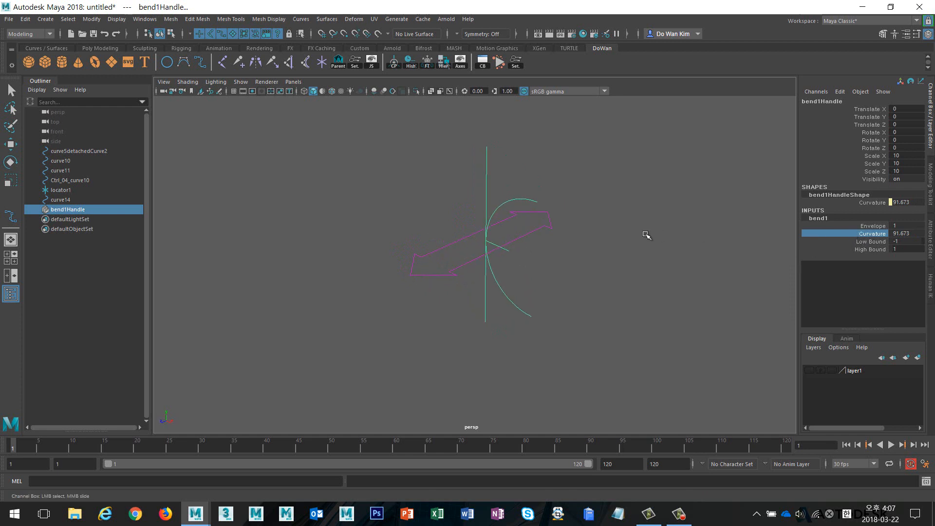
# Rotate the bend handle around Y and set its Rotate Y to 90
pyautogui.press('e')
pyautogui.moveTo(493, 263); pyautogui.dragTo(771, 187)
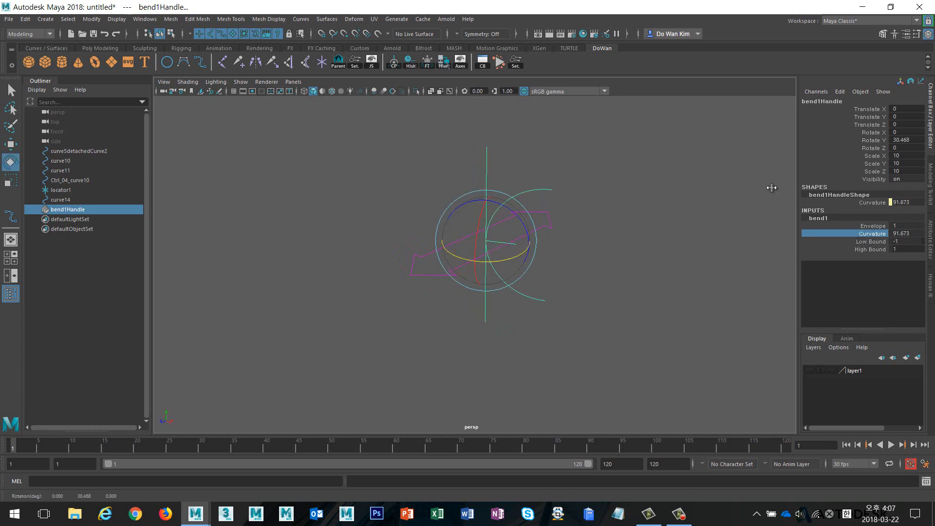
pyautogui.doubleClick(904, 141)
pyautogui.write('90')
pyautogui.press('Return')
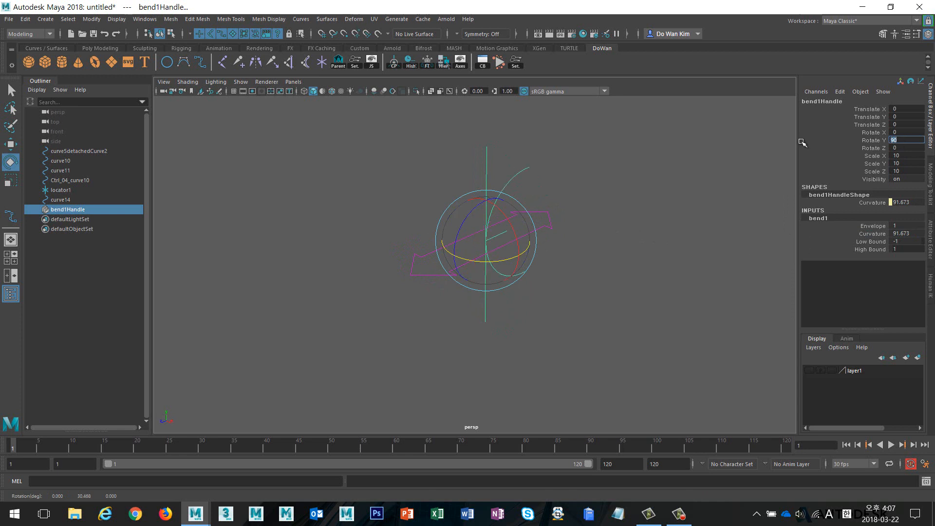
# Turn the bend handle along the arrow's length, with Rotate X and Rotate Z at -90, and set Rotate Y to 0
pyautogui.moveTo(475, 209); pyautogui.dragTo(682, 181)
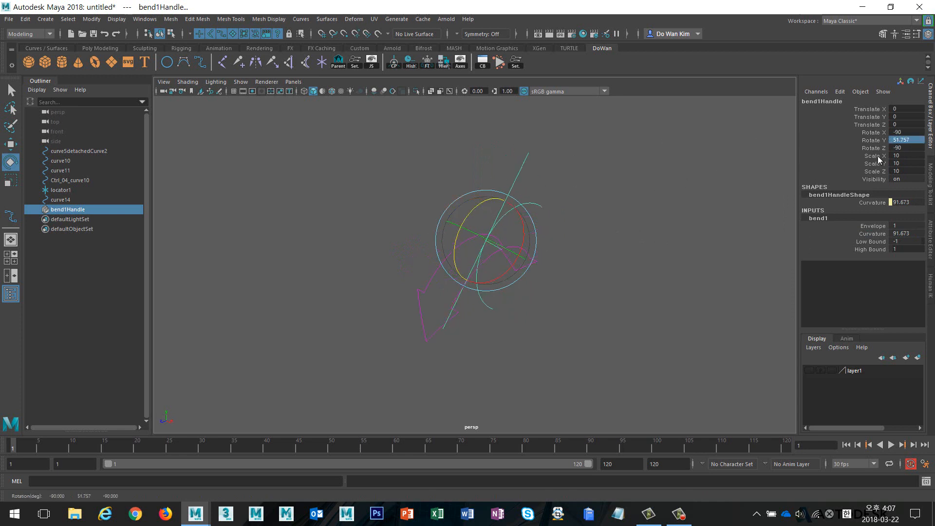
pyautogui.doubleClick(912, 141)
pyautogui.write('0')
pyautogui.press('Return')
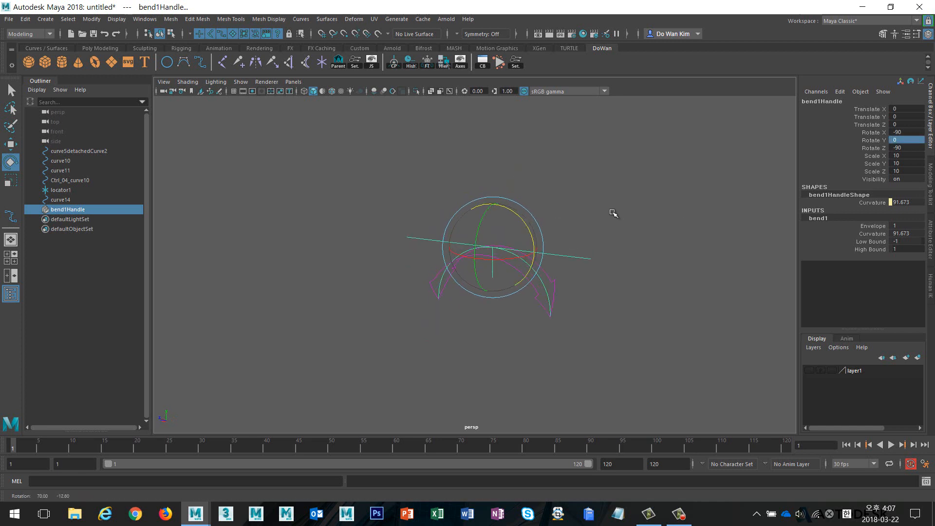
# In the side view, fine-tune the bend's Curvature to about 89.4 and return to the perspective view
pyautogui.click(594, 243)
pyautogui.keyDown('alt'); pyautogui.moveTo(593, 242); pyautogui.dragTo(692, 254); pyautogui.keyUp('alt')
pyautogui.press('space')
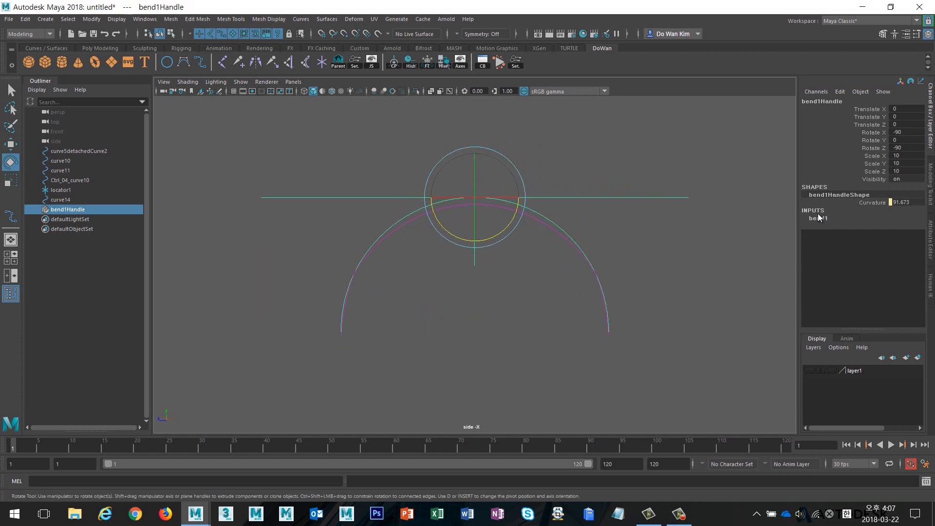
pyautogui.click(832, 223)
pyautogui.click(872, 234)
pyautogui.moveTo(760, 243); pyautogui.dragTo(728, 243, button='middle')
pyautogui.press('space')
pyautogui.moveTo(728, 242); pyautogui.dragTo(727, 184)
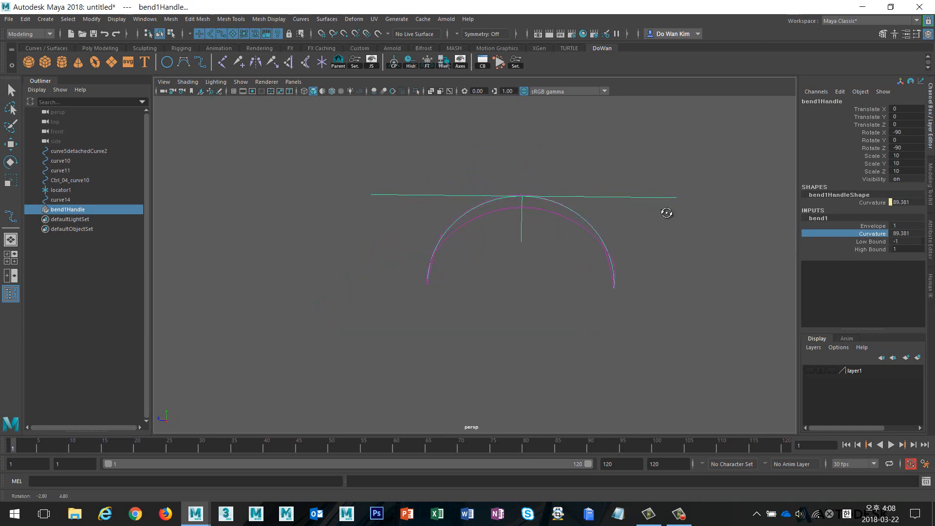
# Examine the bent arrow from several angles, selecting the bend handle and the arrow curve in turn, and clear the selection
pyautogui.keyDown('alt'); pyautogui.moveTo(664, 209); pyautogui.dragTo(703, 233); pyautogui.keyUp('alt')
pyautogui.press('e')
pyautogui.click(579, 176)
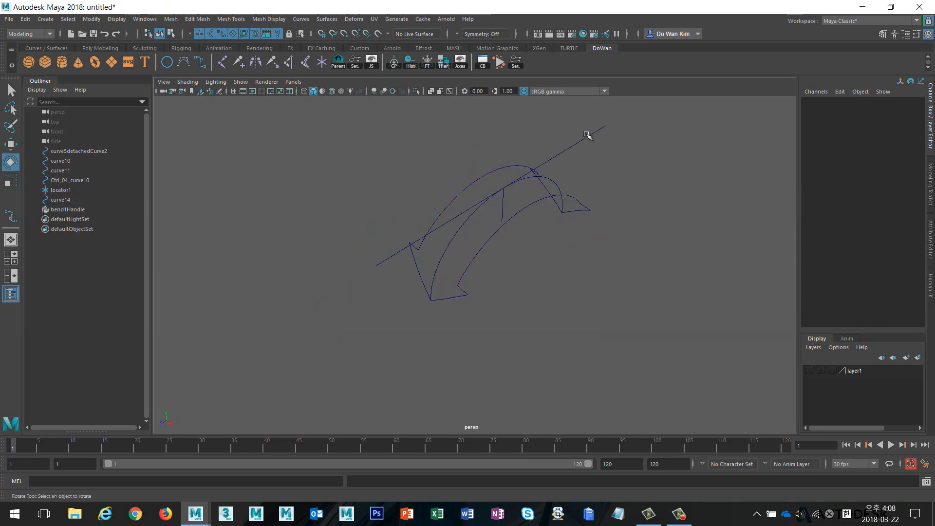
pyautogui.click(587, 136)
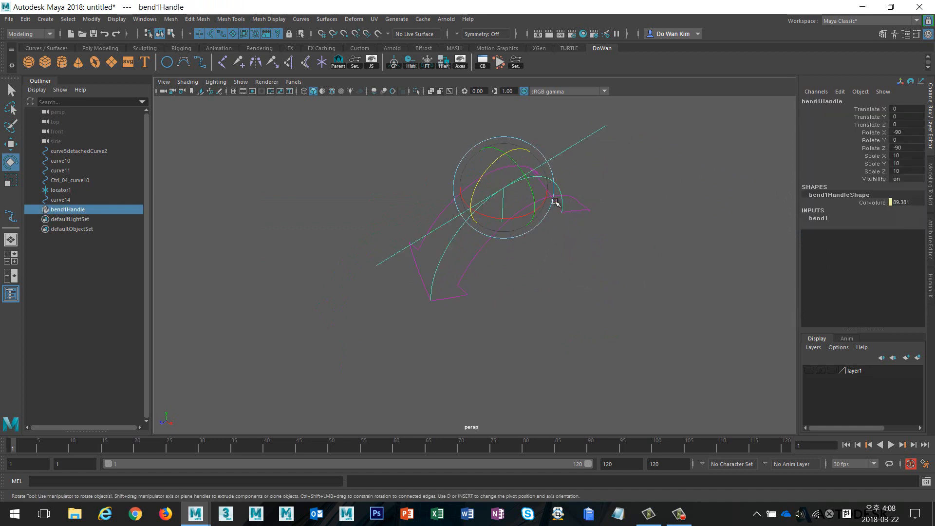
pyautogui.click(586, 208)
pyautogui.keyDown('alt'); pyautogui.moveTo(622, 219); pyautogui.dragTo(590, 223); pyautogui.keyUp('alt')
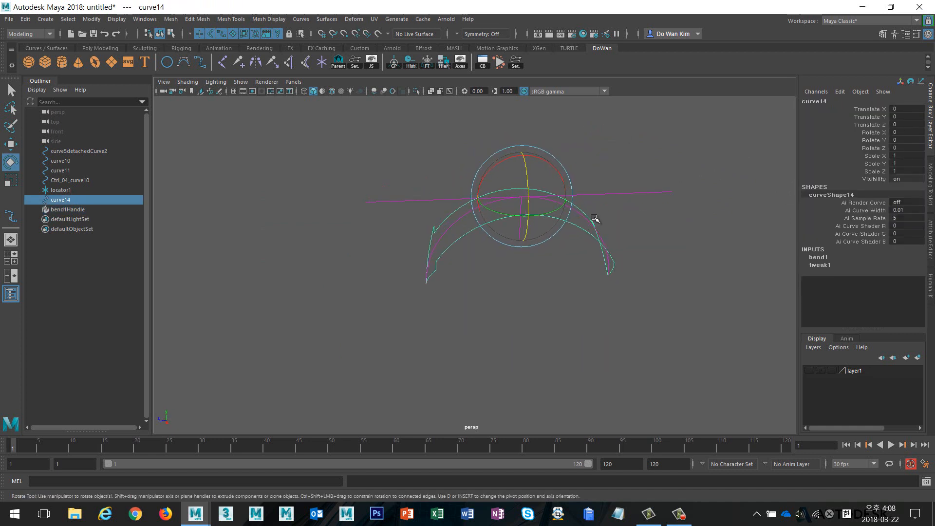
pyautogui.click(518, 278)
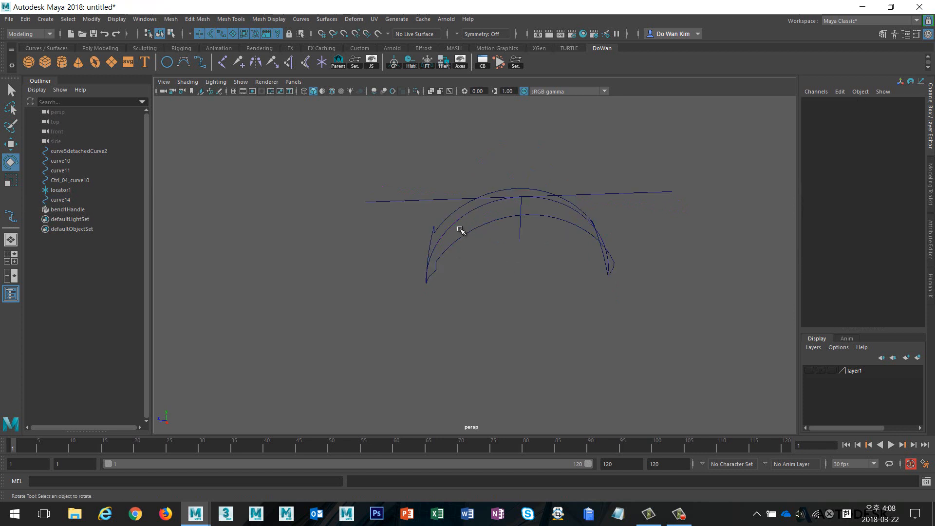
# Delete the construction history of the bent arrow curve so the bend is baked in and its handle removed
pyautogui.click(461, 229)
pyautogui.keyDown('alt'); pyautogui.moveTo(497, 278); pyautogui.dragTo(548, 278); pyautogui.keyUp('alt')
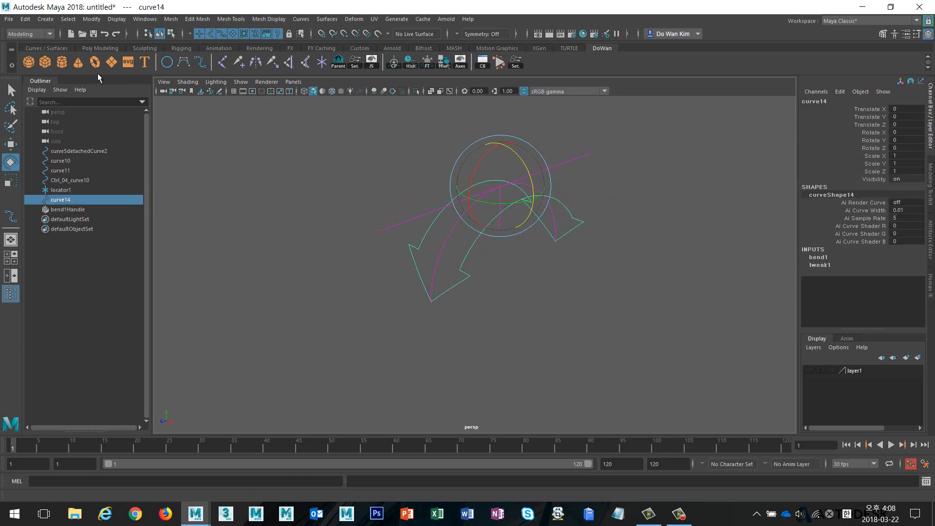
pyautogui.click(25, 19)
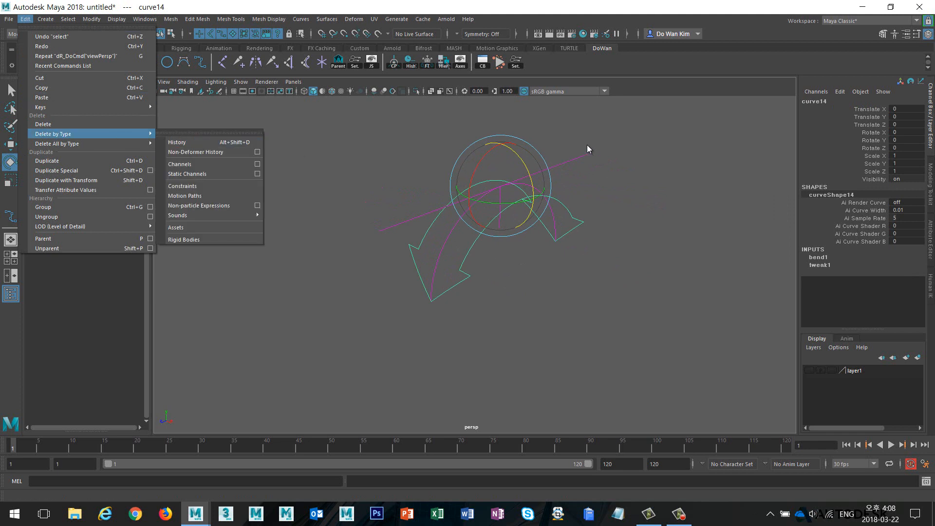
pyautogui.click(665, 84)
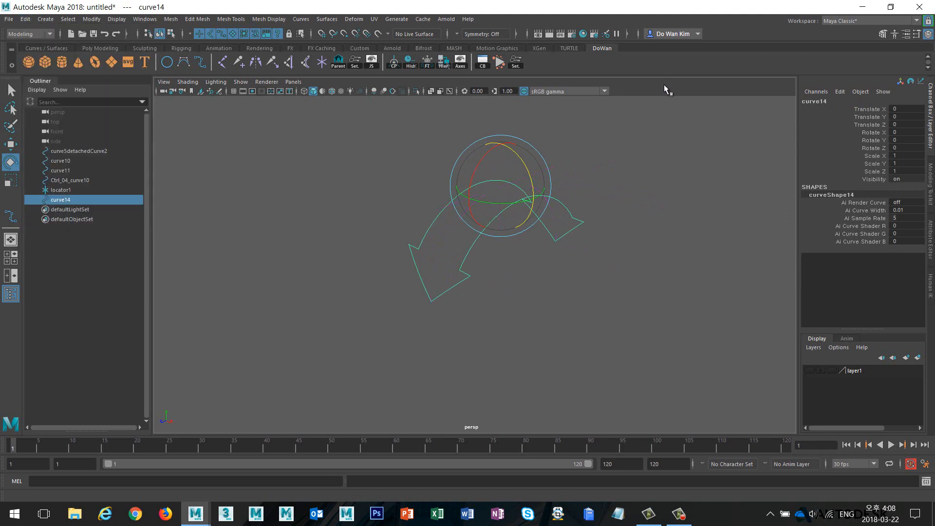
pyautogui.click(670, 235)
pyautogui.click(607, 247)
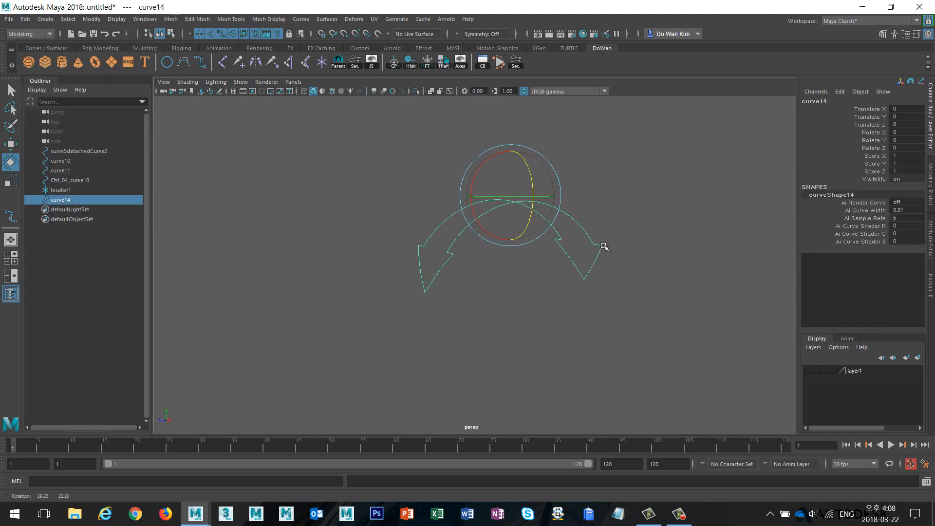
pyautogui.press('w')
pyautogui.keyDown('alt'); pyautogui.moveTo(658, 263); pyautogui.dragTo(660, 273); pyautogui.keyUp('alt')
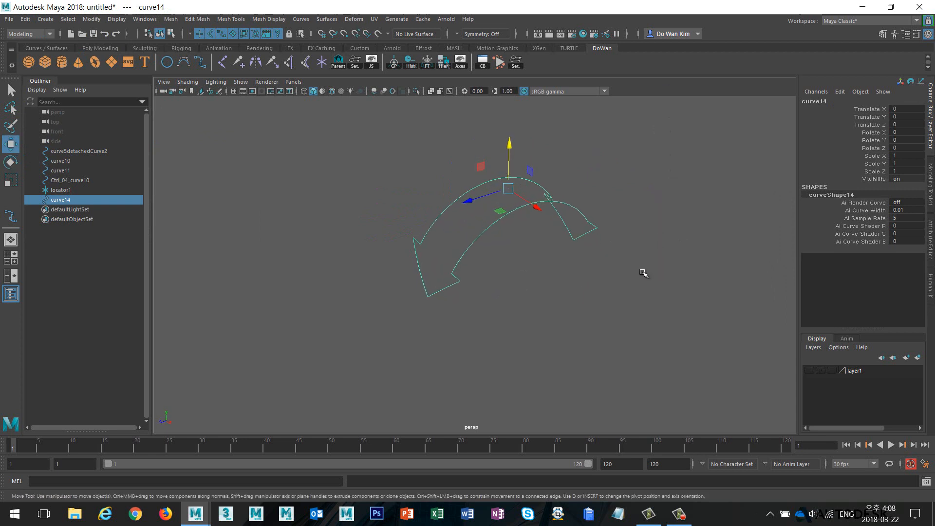
pyautogui.keyDown('alt'); pyautogui.moveTo(627, 263); pyautogui.dragTo(549, 259, button='right'); pyautogui.keyUp('alt')
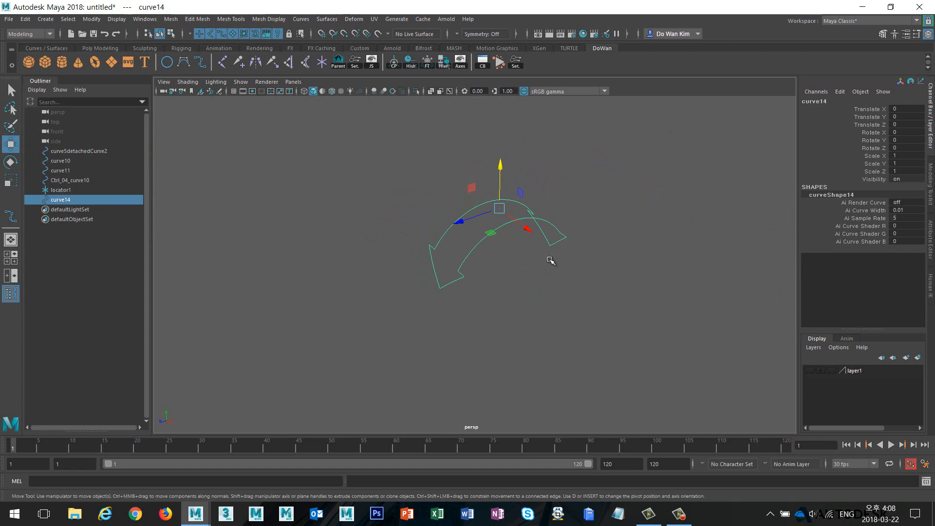
# Show layer1 and compare its existing control curves with the new bent arrow, then hide the layer again
pyautogui.click(809, 371)
pyautogui.keyDown('alt'); pyautogui.moveTo(699, 341); pyautogui.dragTo(780, 334); pyautogui.keyUp('alt')
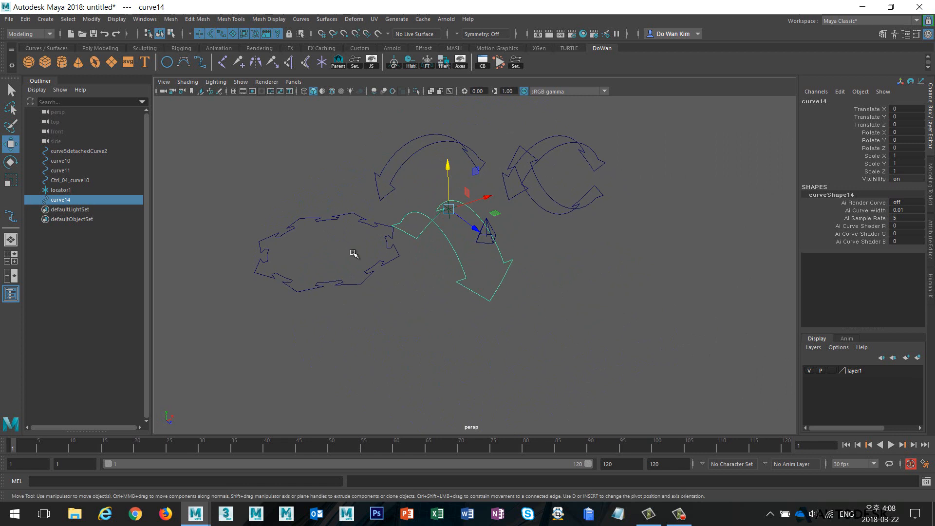
pyautogui.keyDown('alt'); pyautogui.moveTo(626, 236); pyautogui.dragTo(480, 291); pyautogui.keyUp('alt')
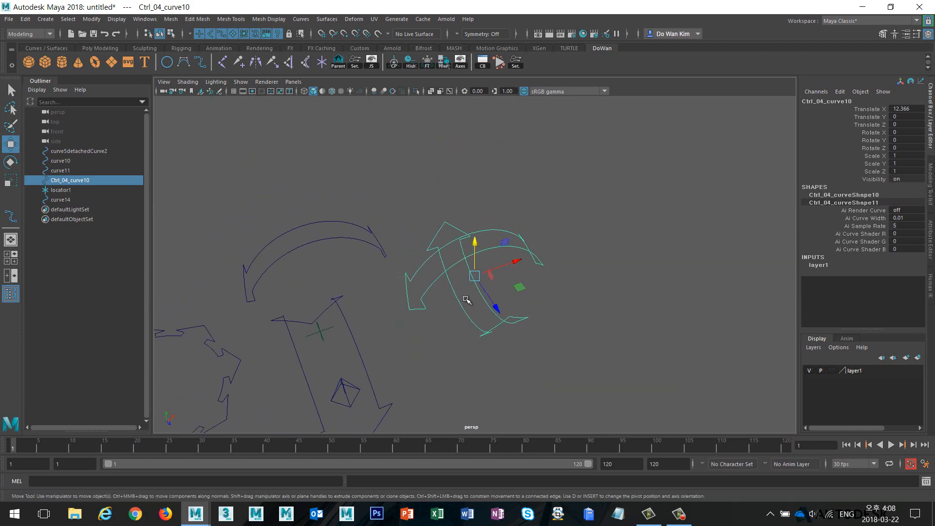
pyautogui.click(643, 334)
pyautogui.keyDown('alt'); pyautogui.moveTo(643, 334); pyautogui.dragTo(391, 271); pyautogui.keyUp('alt')
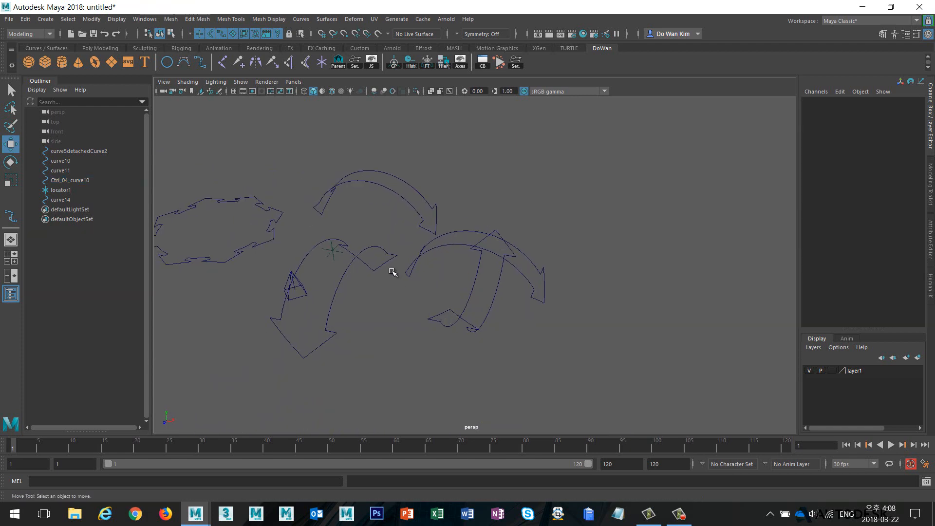
pyautogui.click(370, 171)
pyautogui.keyDown('shift'); pyautogui.click(374, 248); pyautogui.keyUp('shift')
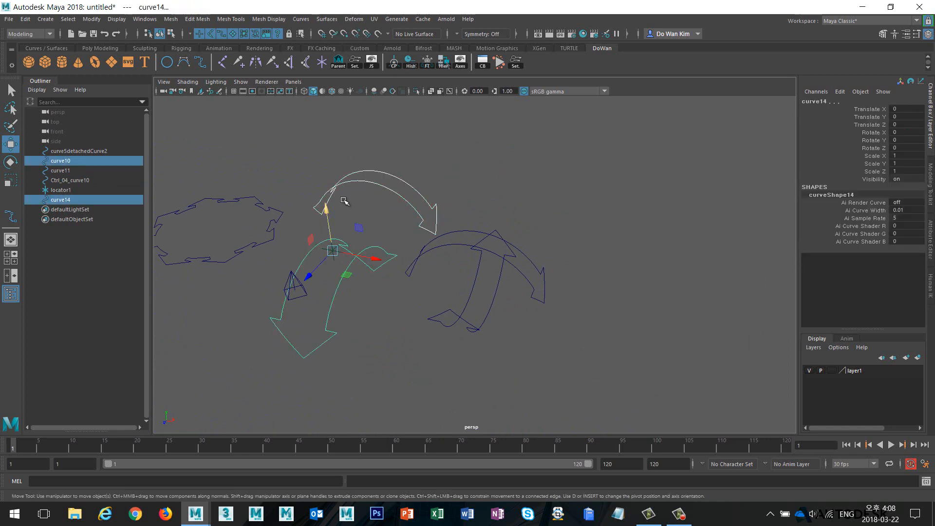
pyautogui.click(603, 254)
pyautogui.click(546, 304)
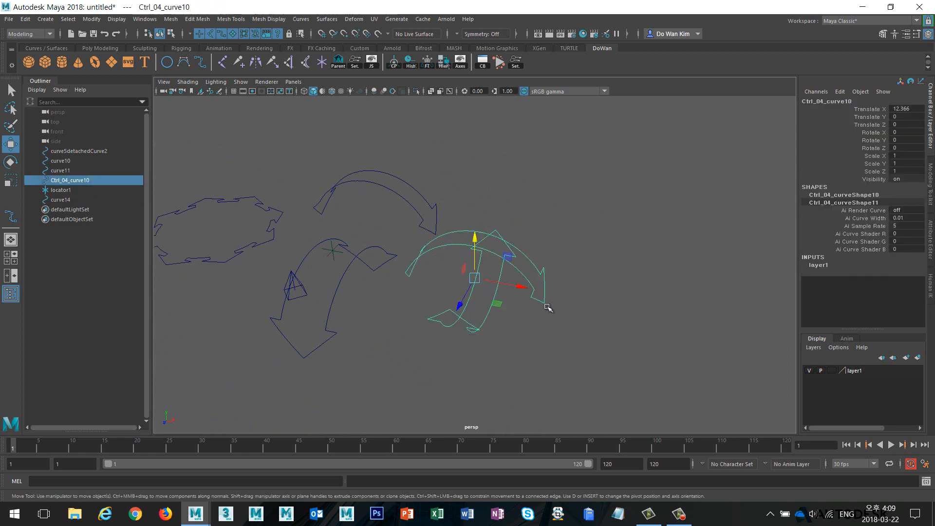
pyautogui.click(808, 370)
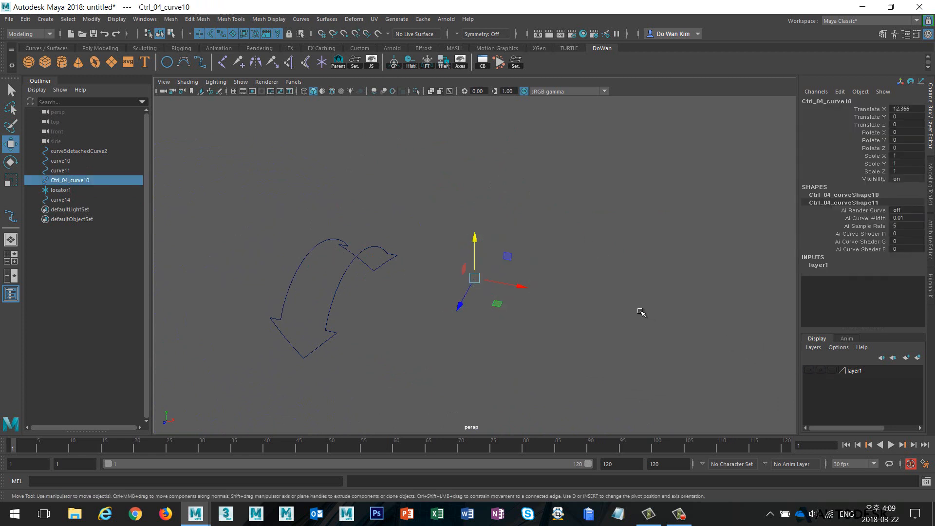
# Briefly show layer1 again to inspect the crossed-arrow control Ctrl_04_curve10, and hide the layer
pyautogui.click(633, 306)
pyautogui.keyDown('alt'); pyautogui.moveTo(492, 228); pyautogui.dragTo(520, 203, button='middle'); pyautogui.keyUp('alt')
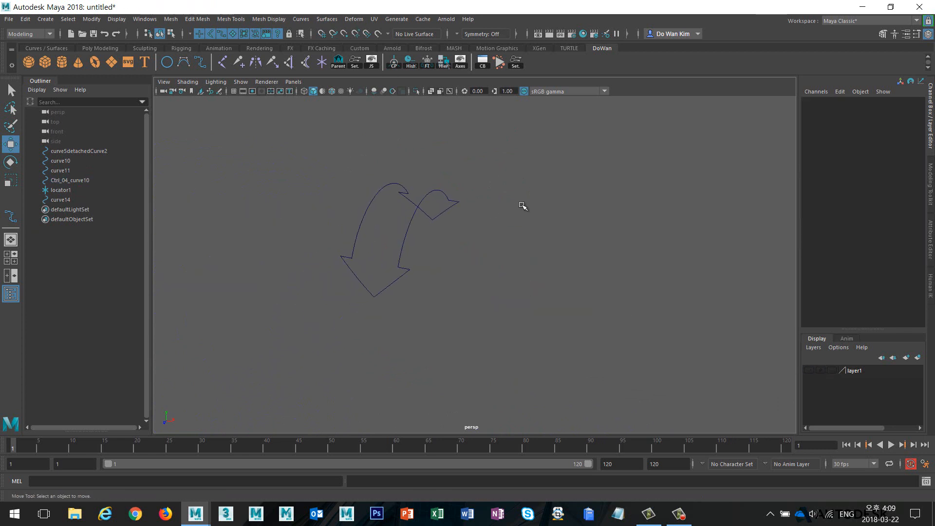
pyautogui.click(809, 370)
pyautogui.click(552, 222)
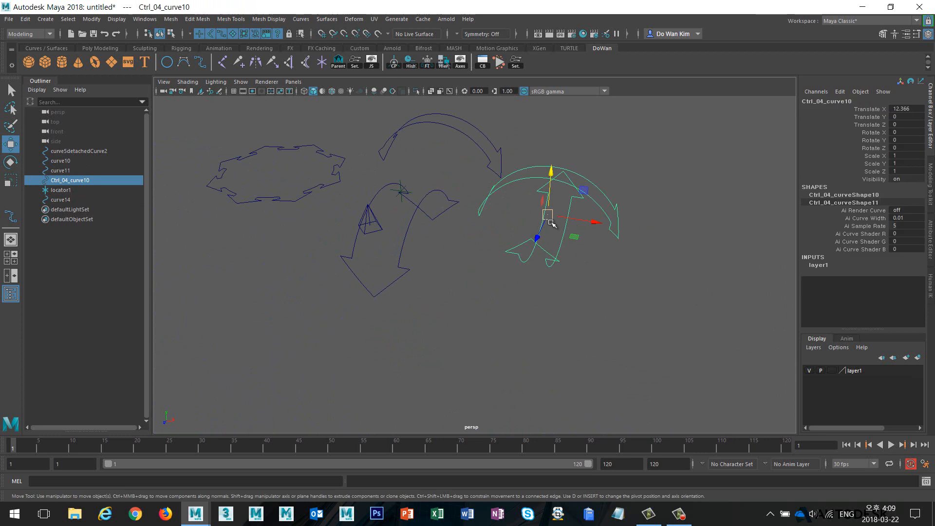
pyautogui.click(808, 370)
# Turn on the viewport grid and raise the bent arrow curve along Y to about 5.114
pyautogui.click(497, 232)
pyautogui.moveTo(481, 168); pyautogui.dragTo(414, 239)
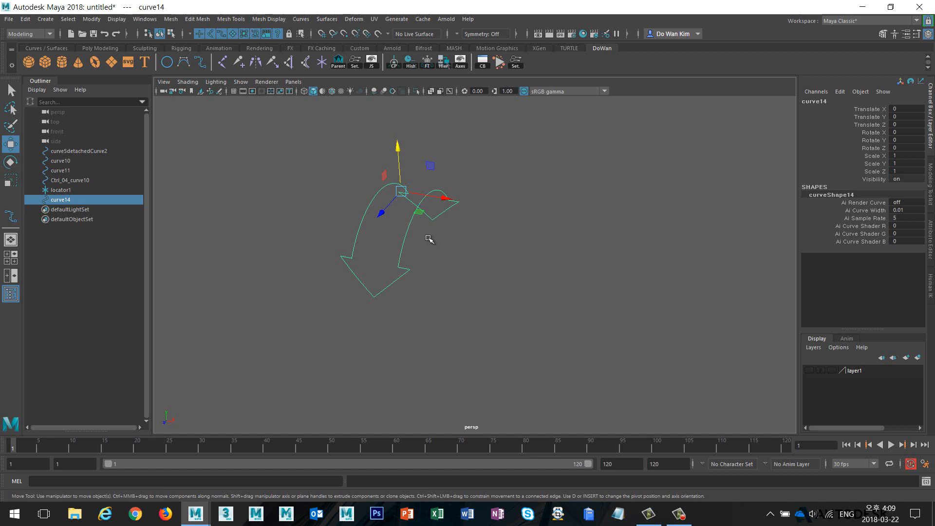
pyautogui.keyDown('alt'); pyautogui.moveTo(445, 257); pyautogui.dragTo(410, 245); pyautogui.keyUp('alt')
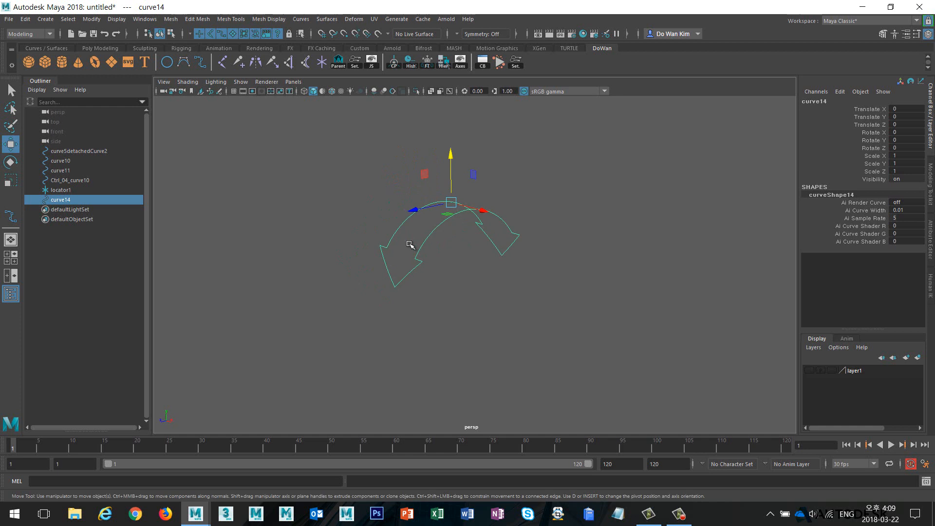
pyautogui.click(233, 91)
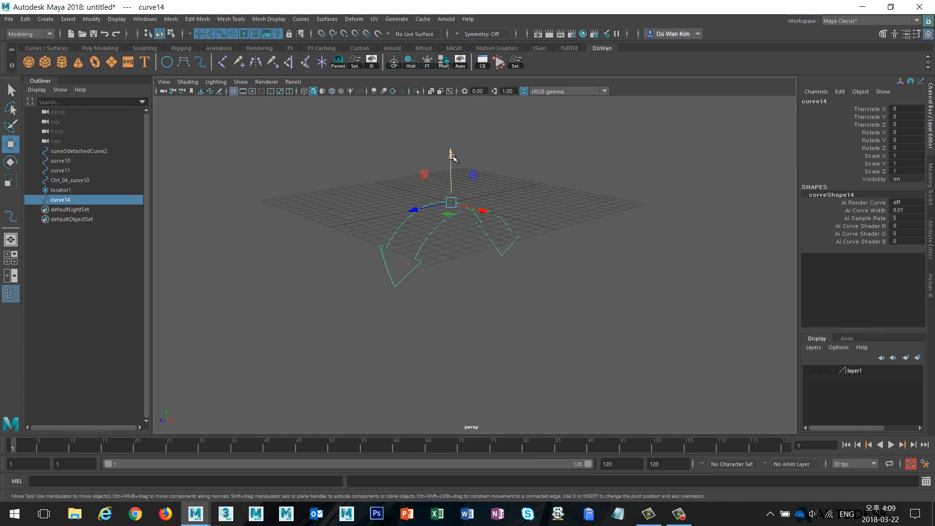
pyautogui.moveTo(452, 156); pyautogui.dragTo(459, 187)
# Snap the bent arrow's pivot to the grid origin
pyautogui.press('d')
pyautogui.press('v')
pyautogui.moveTo(453, 193); pyautogui.dragTo(448, 197, button='middle')
pyautogui.hotkey('ctrl', 'z')
pyautogui.press('x')
pyautogui.press('d')
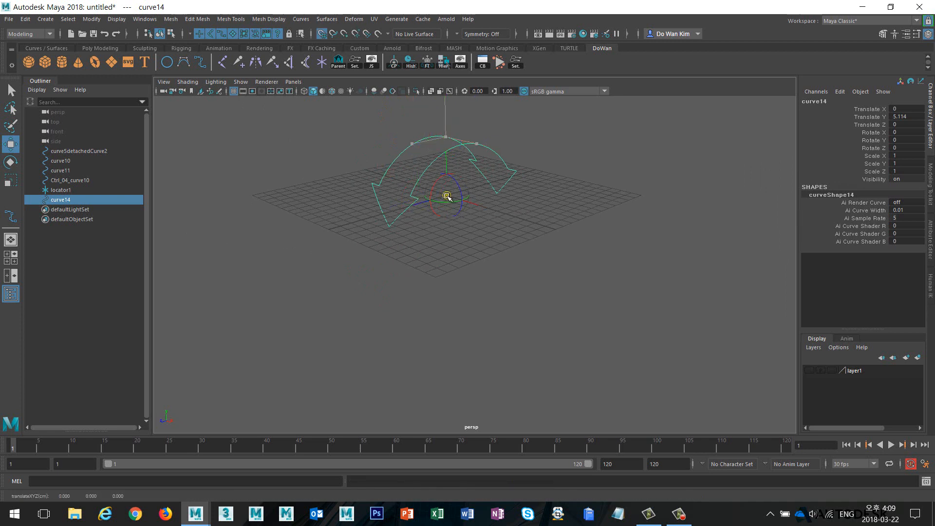
# Duplicate the bent arrow curve and flip the copy vertically with Scale Y at -1
pyautogui.keyDown('alt'); pyautogui.moveTo(476, 209); pyautogui.dragTo(484, 224); pyautogui.keyUp('alt')
pyautogui.hotkey('ctrl', 'd')
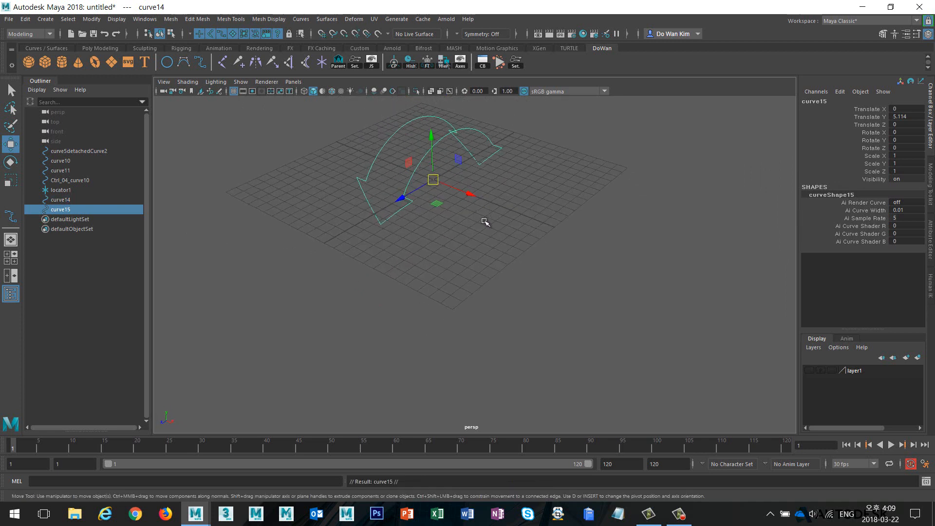
pyautogui.doubleClick(906, 164)
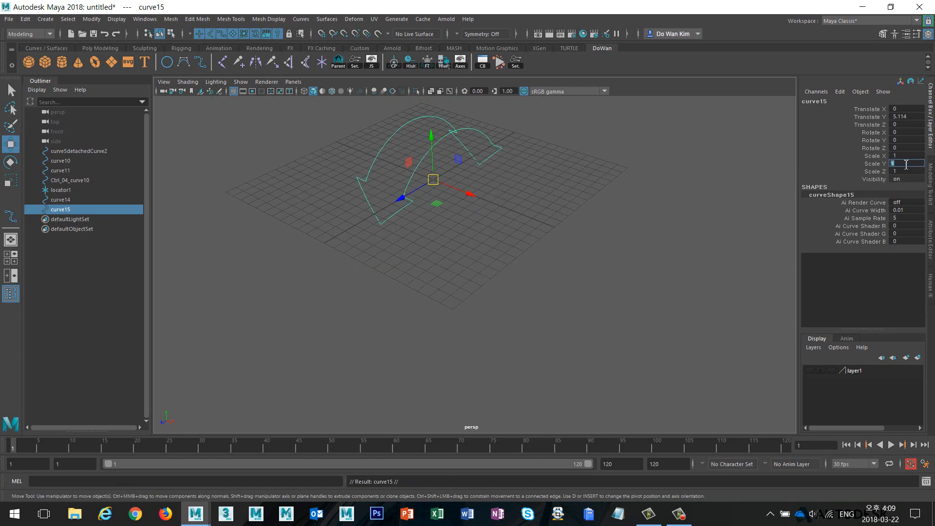
pyautogui.write('-1')
pyautogui.press('Return')
# Rotate the flipped arrow copy around Y and set its Rotate Y to 90
pyautogui.keyDown('alt'); pyautogui.moveTo(614, 259); pyautogui.dragTo(538, 253); pyautogui.keyUp('alt')
pyautogui.press('e')
pyautogui.moveTo(533, 208); pyautogui.dragTo(775, 197)
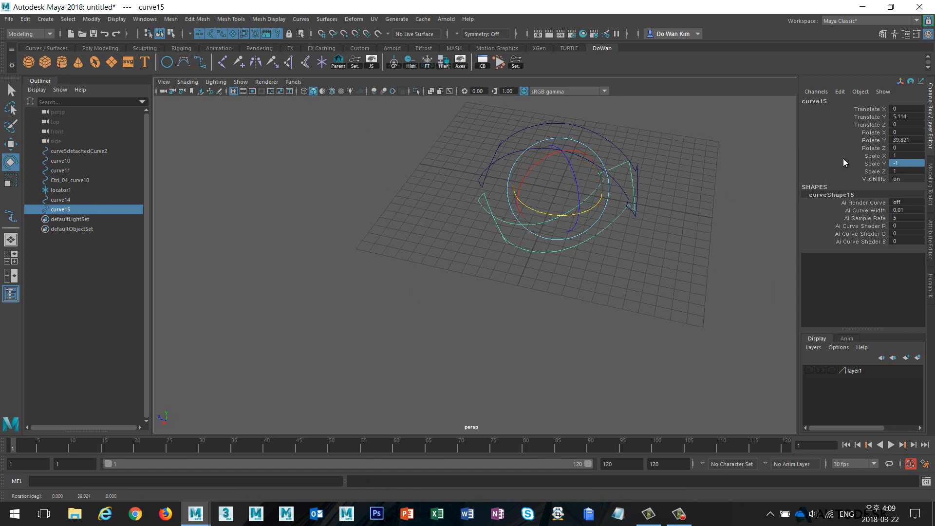
pyautogui.doubleClick(901, 138)
pyautogui.press('Return')
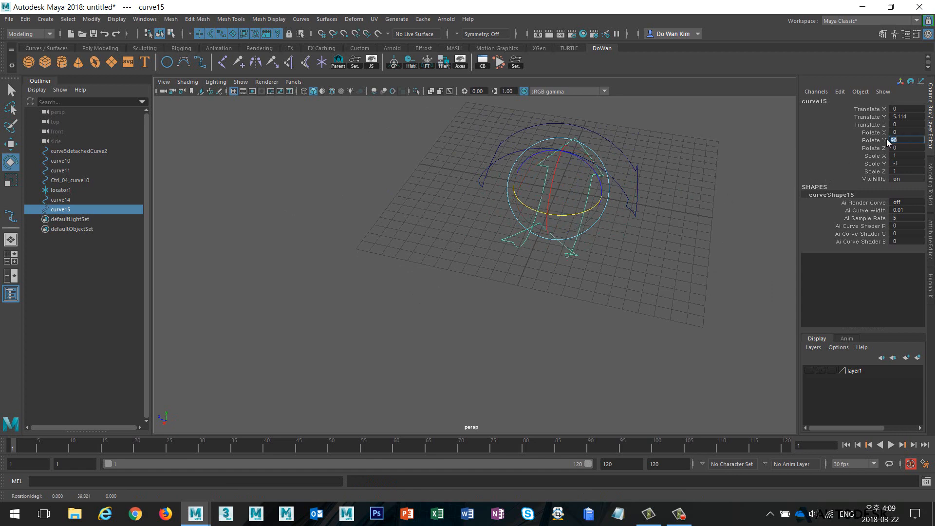
pyautogui.moveTo(648, 315)
pyautogui.keyDown('alt'); pyautogui.mouseDown()
pyautogui.moveTo(620, 307)
pyautogui.moveTo(633, 311)
pyautogui.mouseUp(); pyautogui.keyUp('alt')
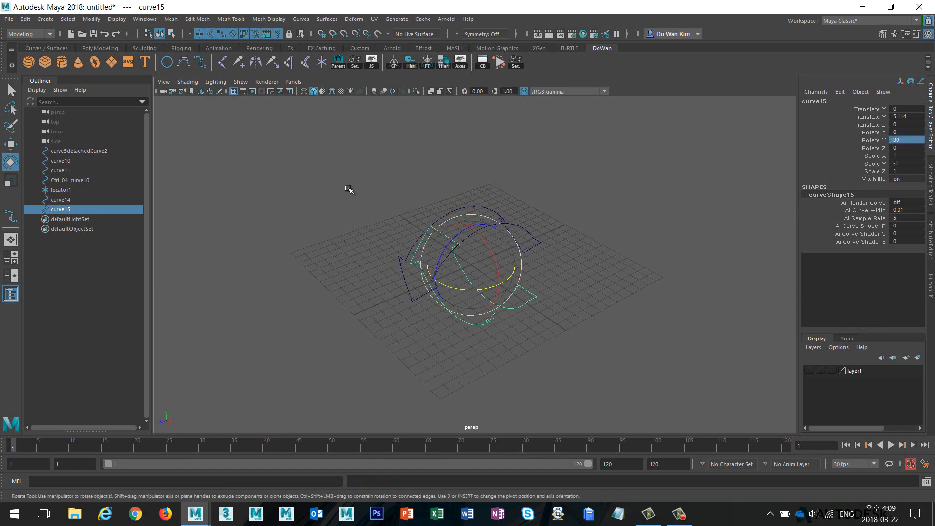
# Hide the grid, freeze the transformations of the flipped arrow copy and clear the selection
pyautogui.click(233, 91)
pyautogui.click(336, 205)
pyautogui.keyDown('alt'); pyautogui.moveTo(336, 205); pyautogui.dragTo(436, 267); pyautogui.keyUp('alt')
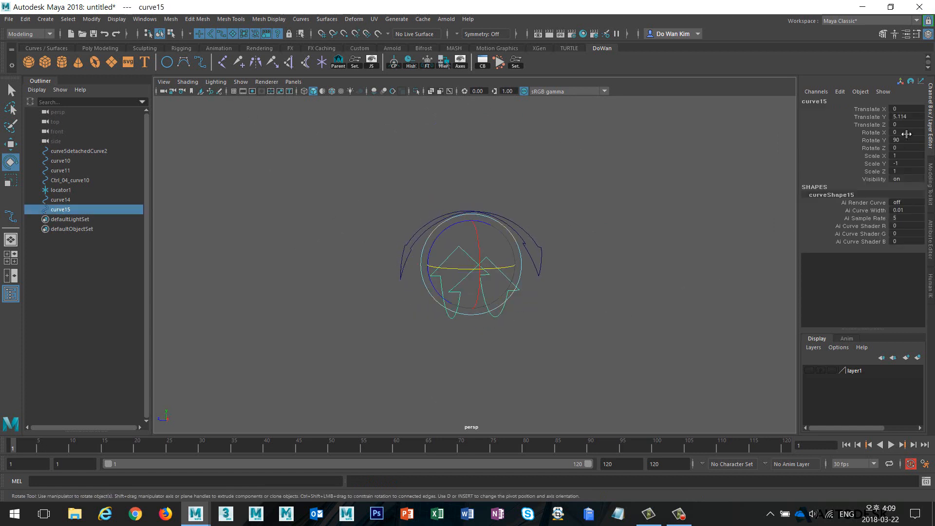
pyautogui.click(427, 62)
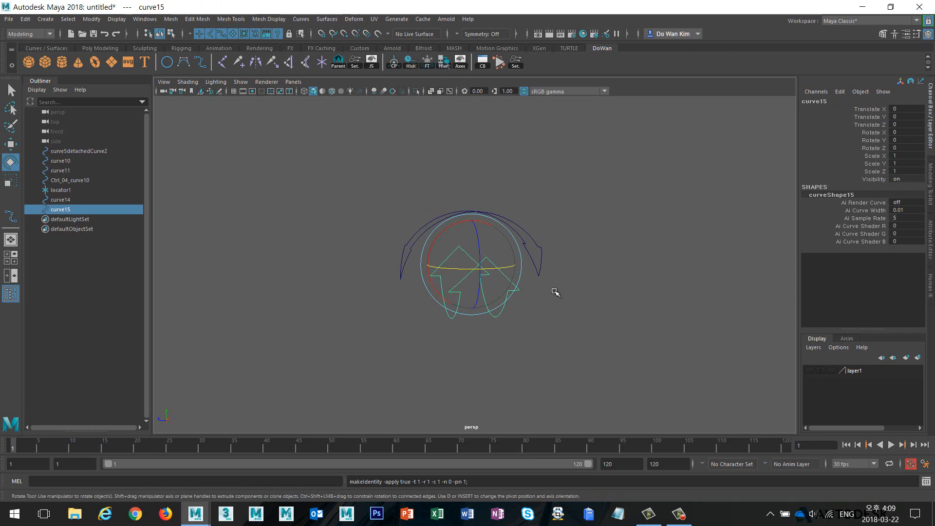
pyautogui.keyDown('alt'); pyautogui.moveTo(555, 290); pyautogui.dragTo(598, 303); pyautogui.keyUp('alt')
pyautogui.click(603, 317)
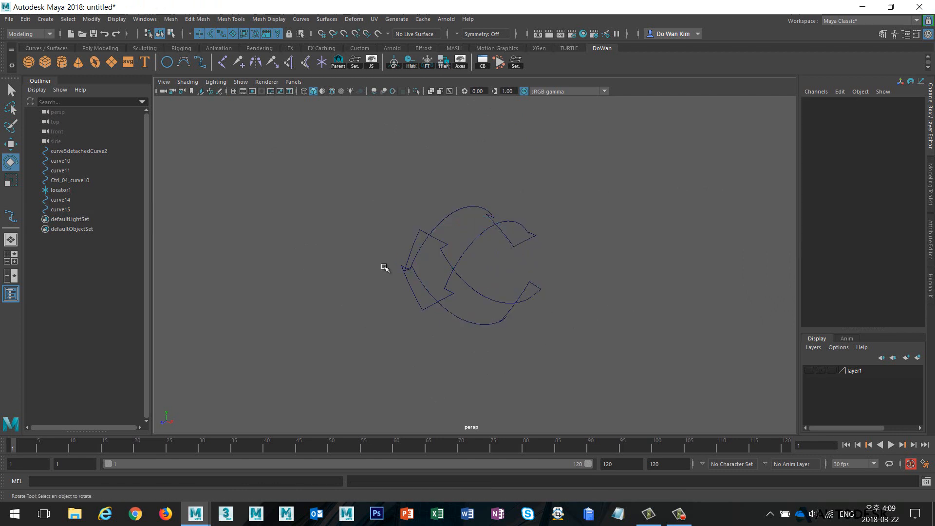
# Examine the two opposing arrows from several angles, selecting them individually and together, and clear the selection
pyautogui.click(83, 208)
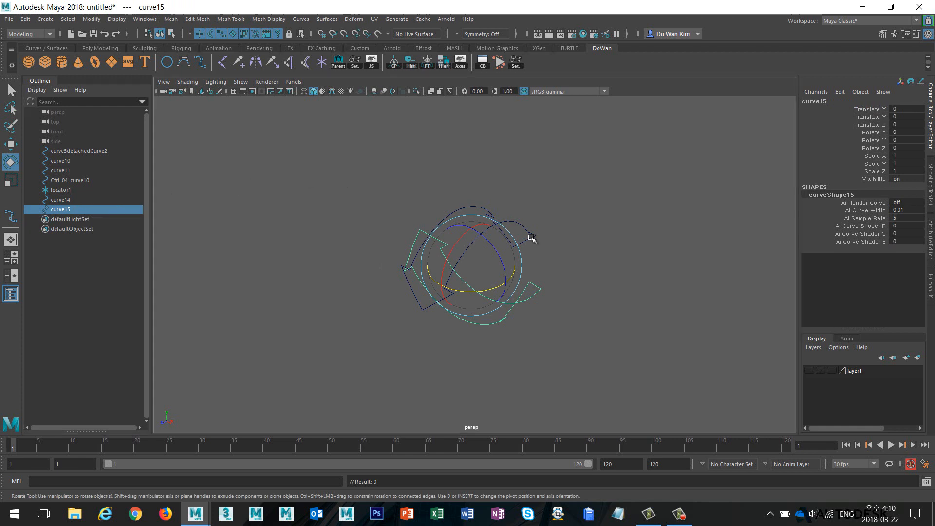
pyautogui.moveTo(532, 236); pyautogui.dragTo(570, 267)
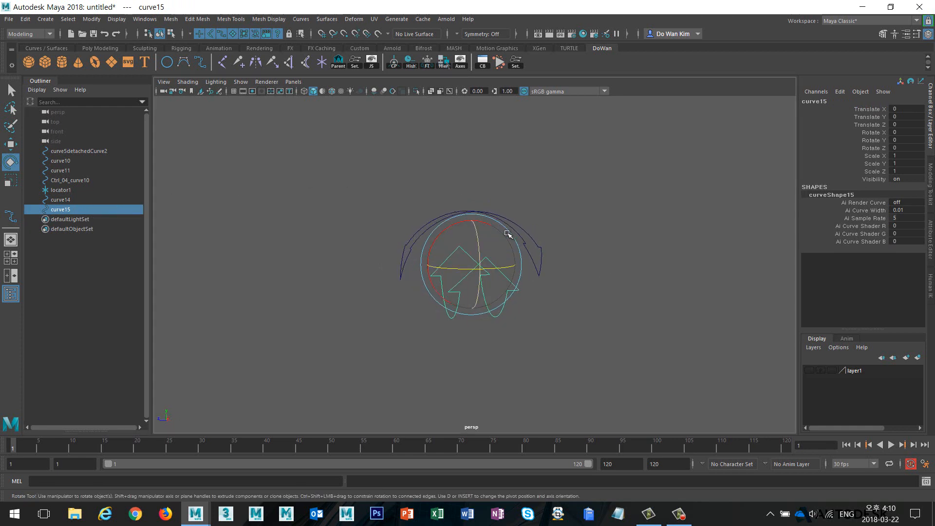
pyautogui.click(598, 293)
pyautogui.hotkey('ctrl', 'z')
pyautogui.hotkey('ctrl', 'z')
pyautogui.click(507, 229)
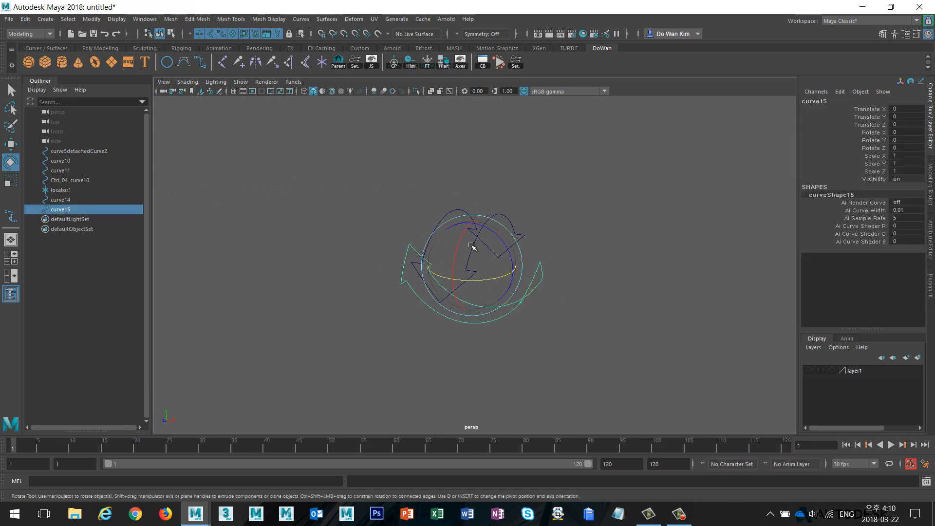
pyautogui.click(522, 235)
pyautogui.click(529, 300)
pyautogui.moveTo(361, 210); pyautogui.dragTo(488, 307)
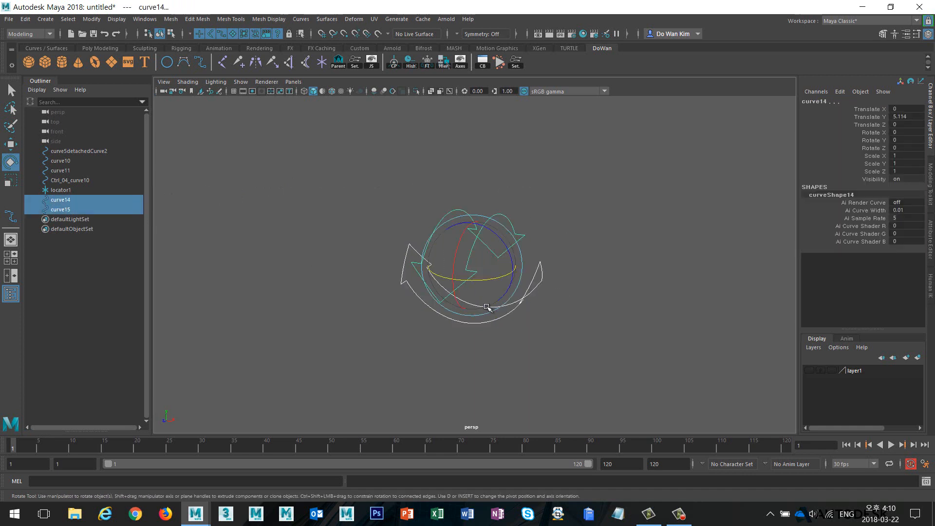
pyautogui.click(585, 343)
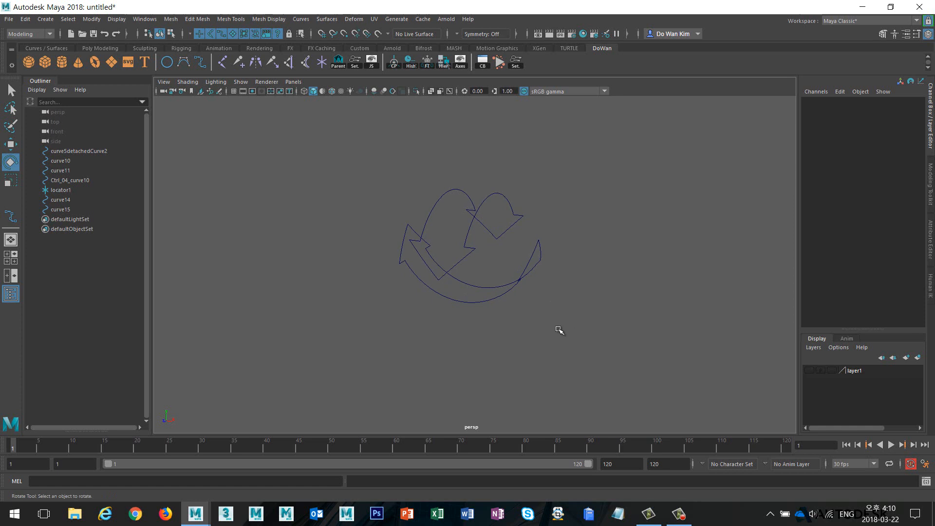
# Select the flipped arrow copy, move down to its shape node and open that node's attributes
pyautogui.keyDown('alt'); pyautogui.moveTo(558, 308); pyautogui.dragTo(493, 214); pyautogui.keyUp('alt')
pyautogui.click(505, 202)
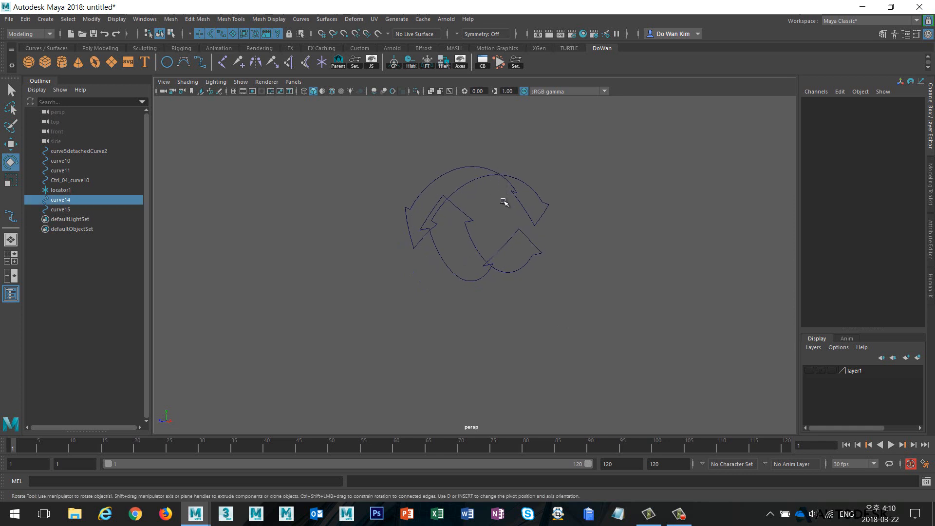
pyautogui.click(534, 251)
pyautogui.click(534, 251)
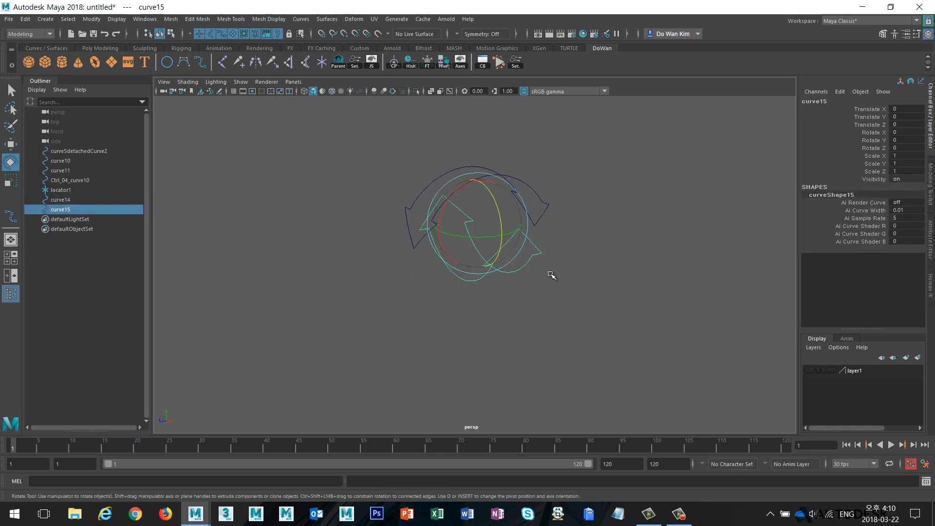
pyautogui.keyDown('alt'); pyautogui.moveTo(553, 274); pyautogui.dragTo(575, 273); pyautogui.keyUp('alt')
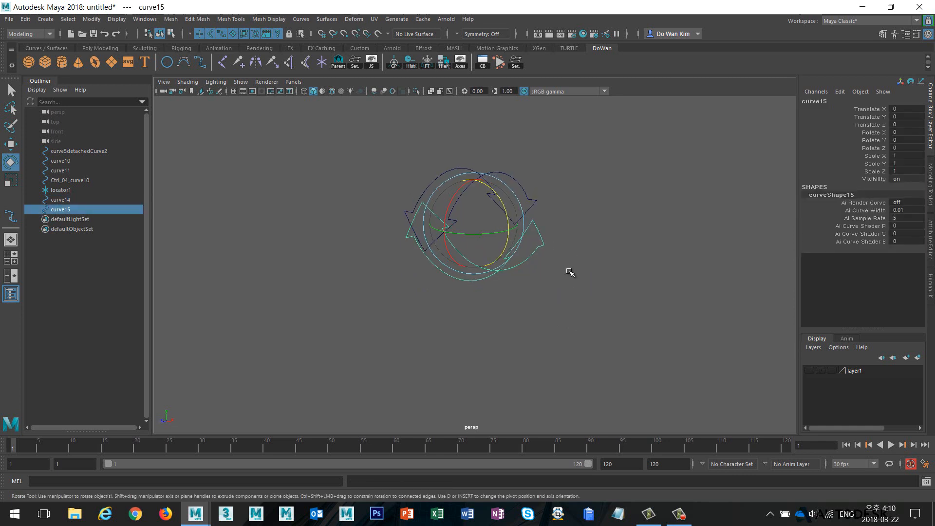
pyautogui.press('w')
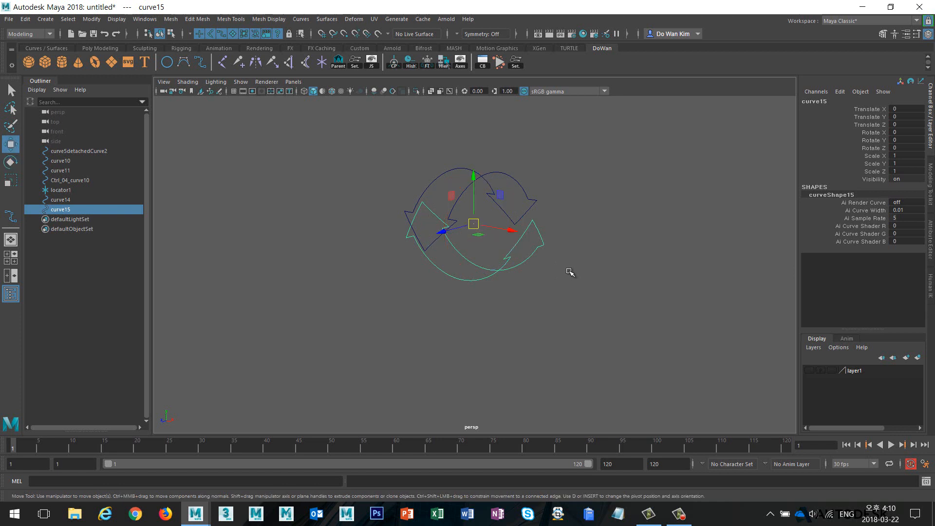
pyautogui.press('Down')
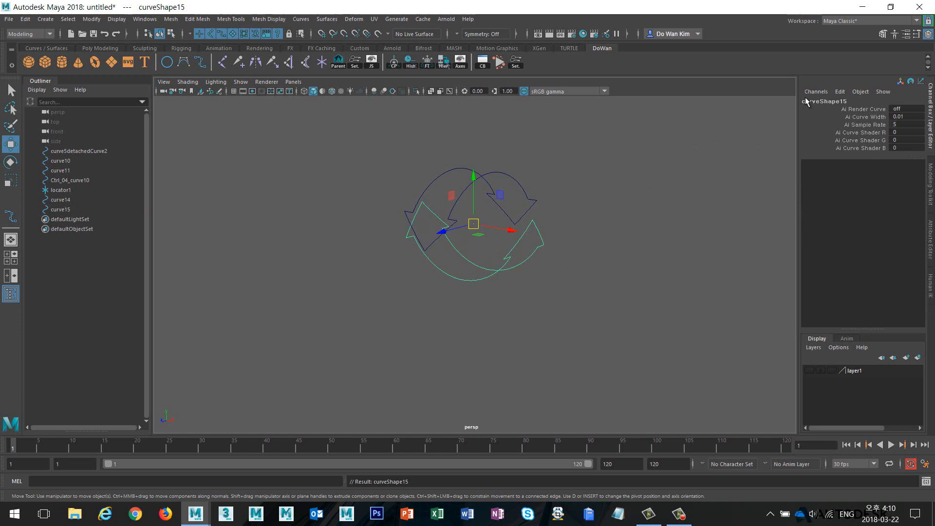
pyautogui.click(931, 238)
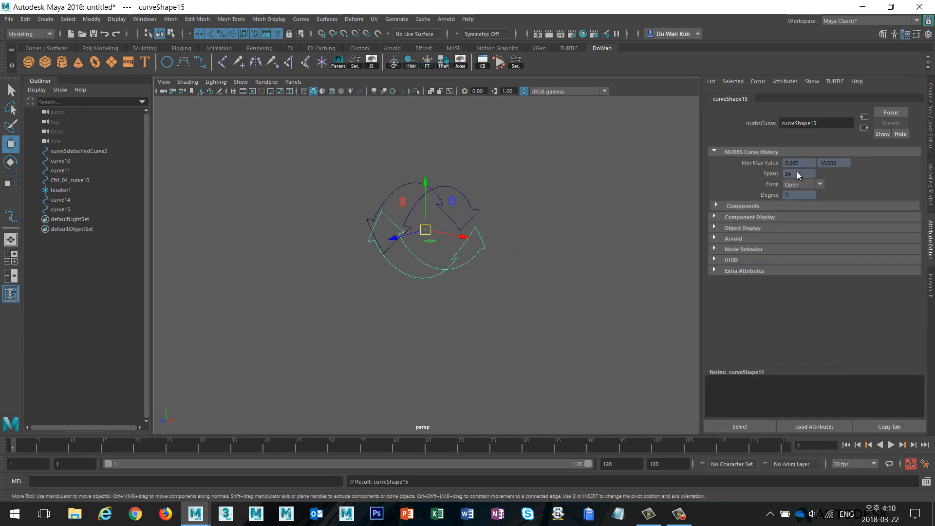
# Reselect the flipped arrow copy and compare the attributes of its transform node with those of its shape node
pyautogui.click(591, 215)
pyautogui.click(471, 261)
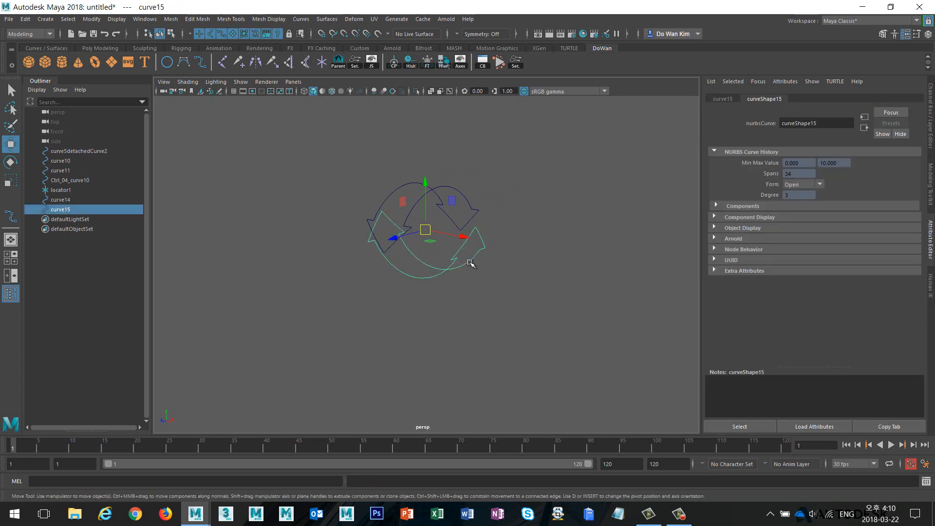
pyautogui.click(731, 100)
pyautogui.click(758, 99)
pyautogui.click(730, 100)
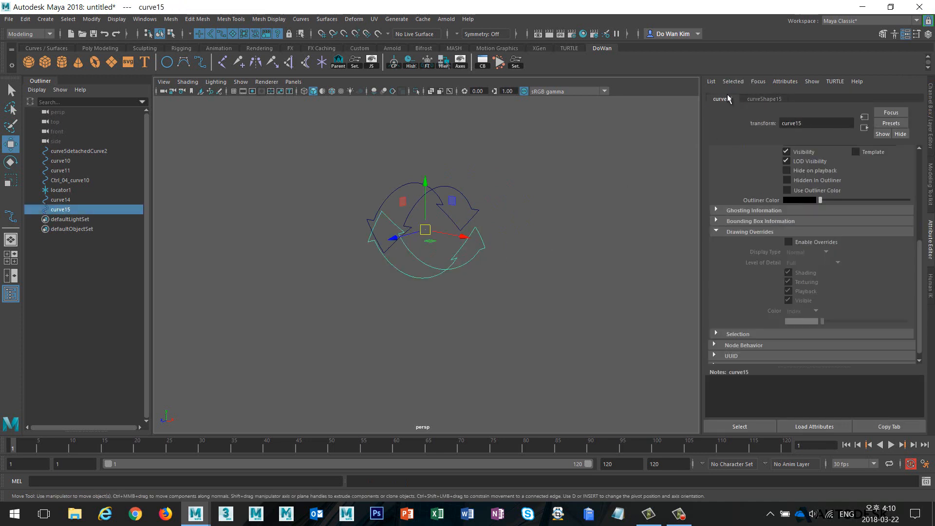
pyautogui.scroll(5, 738, 161)
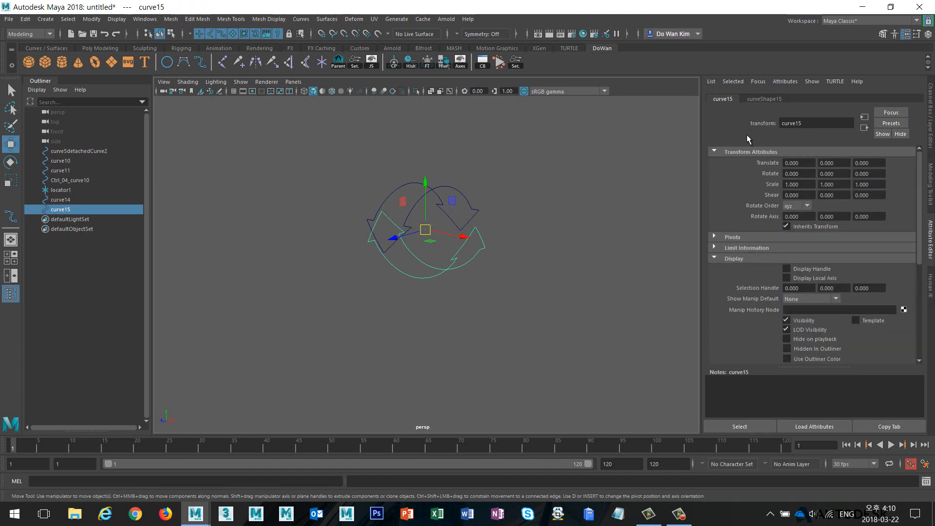
pyautogui.click(756, 100)
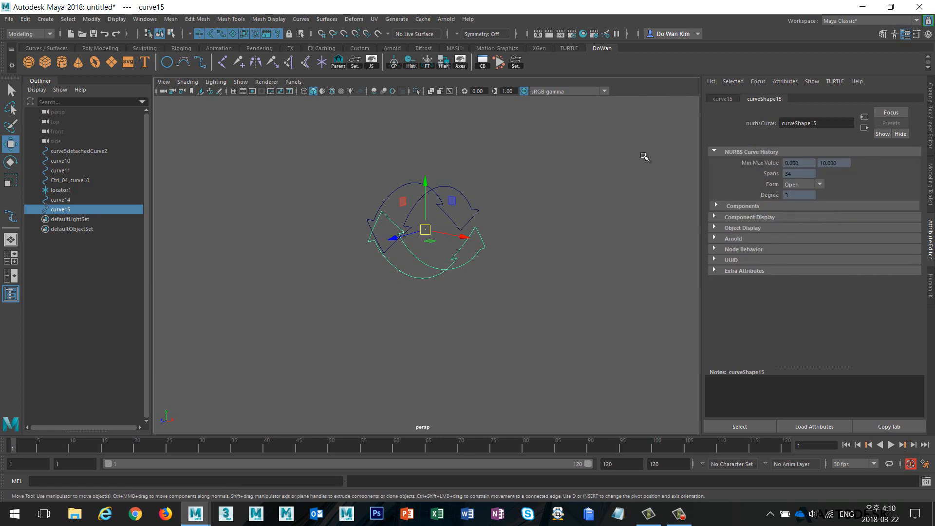
# Reselect the flipped arrow copy and switch the selection from its transform to its shape node
pyautogui.click(469, 271)
pyautogui.click(451, 268)
pyautogui.press('Down')
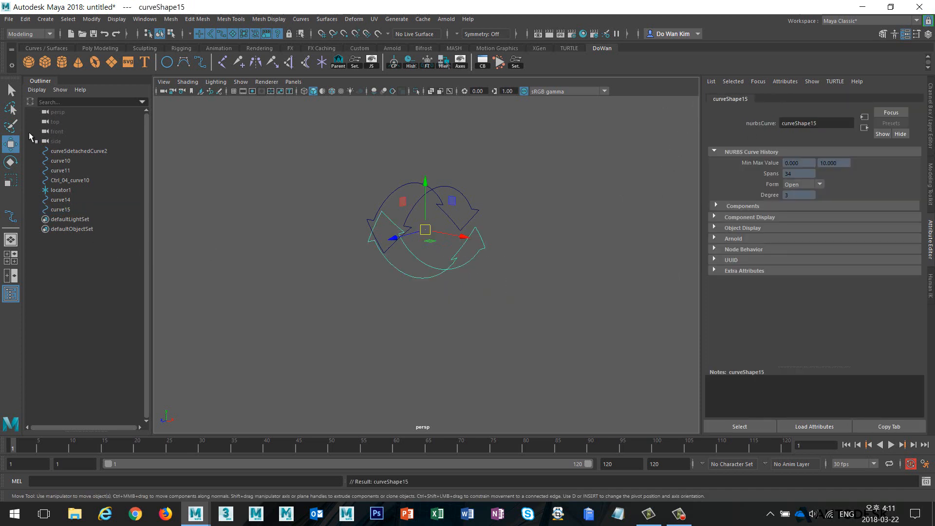
pyautogui.click(37, 90)
pyautogui.click(44, 107)
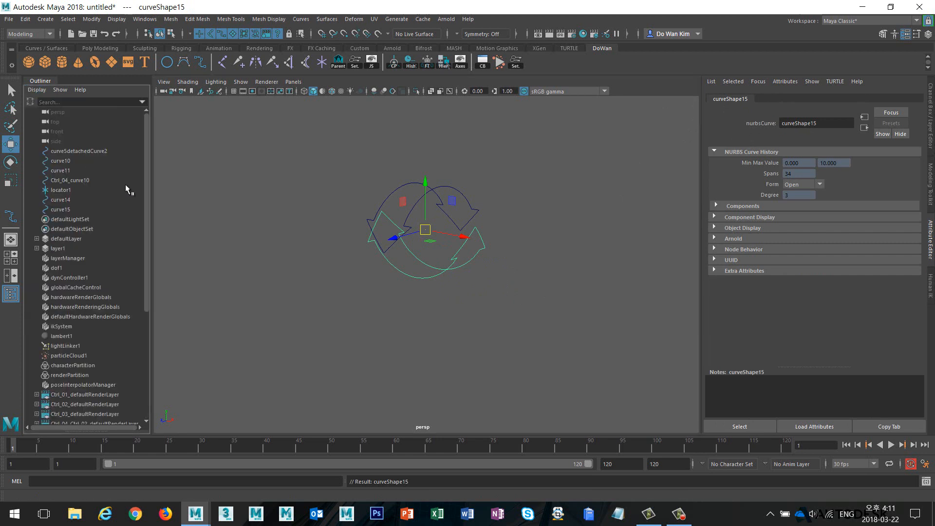
pyautogui.click(37, 89)
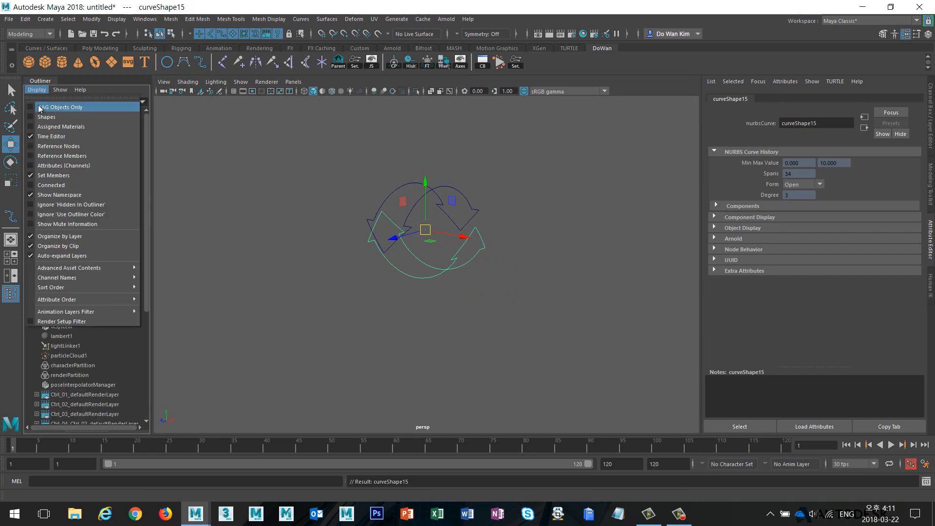
pyautogui.click(44, 107)
# Show shape nodes in the Outliner, inspect curveShape15 under curve15 and hide the shape nodes again
pyautogui.click(37, 90)
pyautogui.click(44, 117)
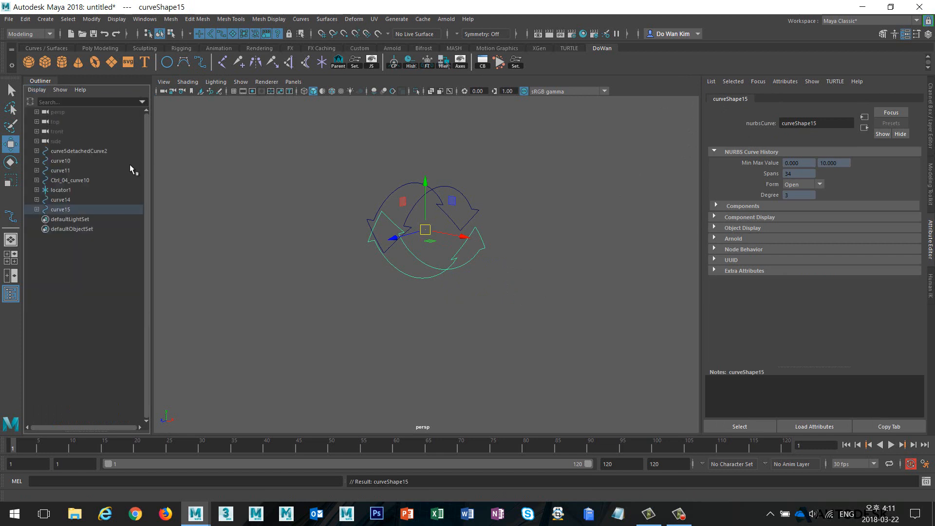
pyautogui.click(37, 210)
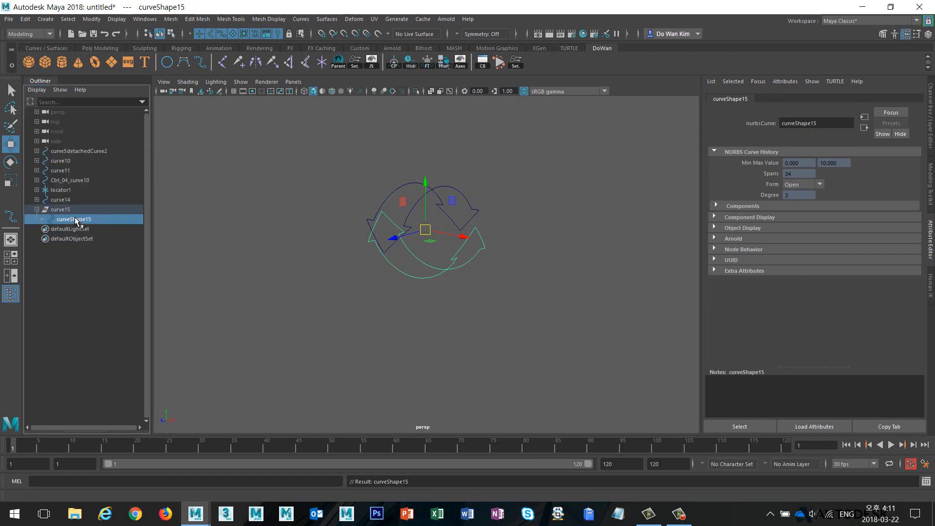
pyautogui.click(237, 248)
pyautogui.click(84, 219)
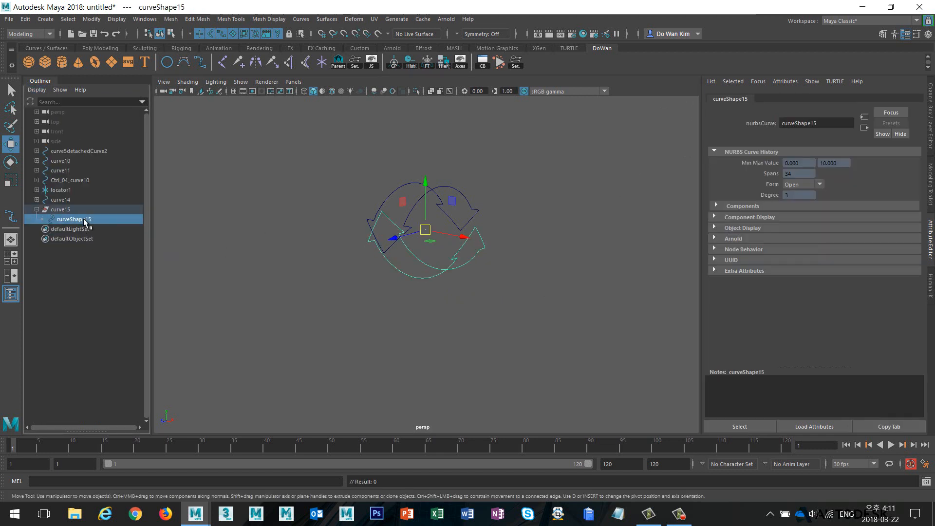
pyautogui.click(37, 209)
pyautogui.click(37, 90)
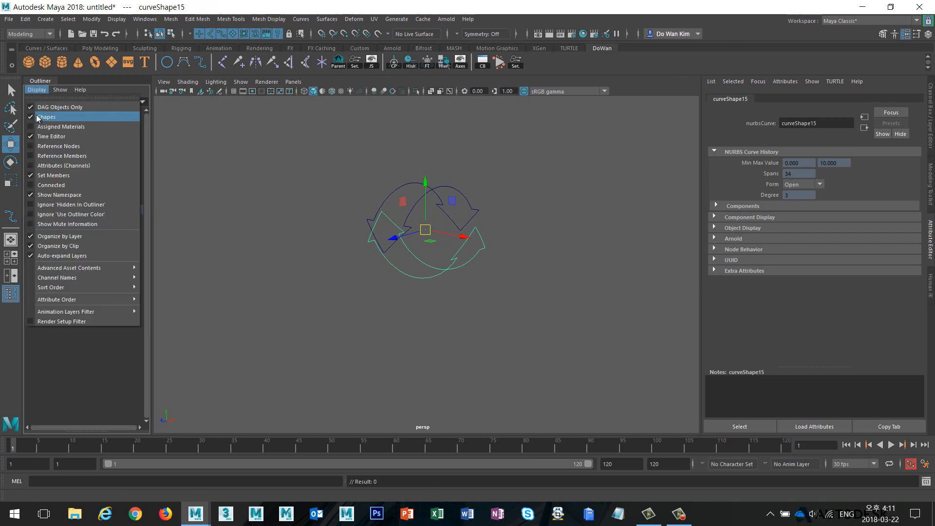
pyautogui.click(47, 117)
# Parent the flipped arrow's shape node under the curve14 transform by running the MEL command parent -r -s
pyautogui.click(292, 217)
pyautogui.click(426, 262)
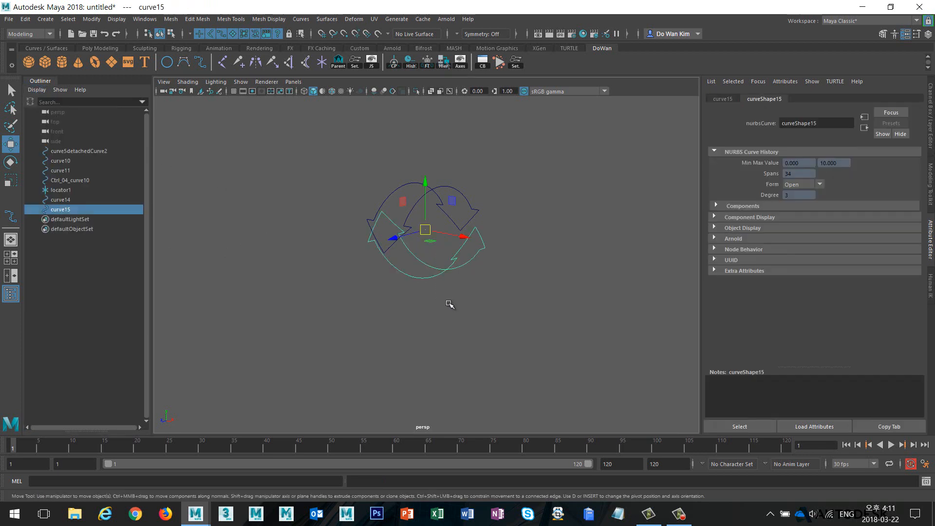
pyautogui.press('Down')
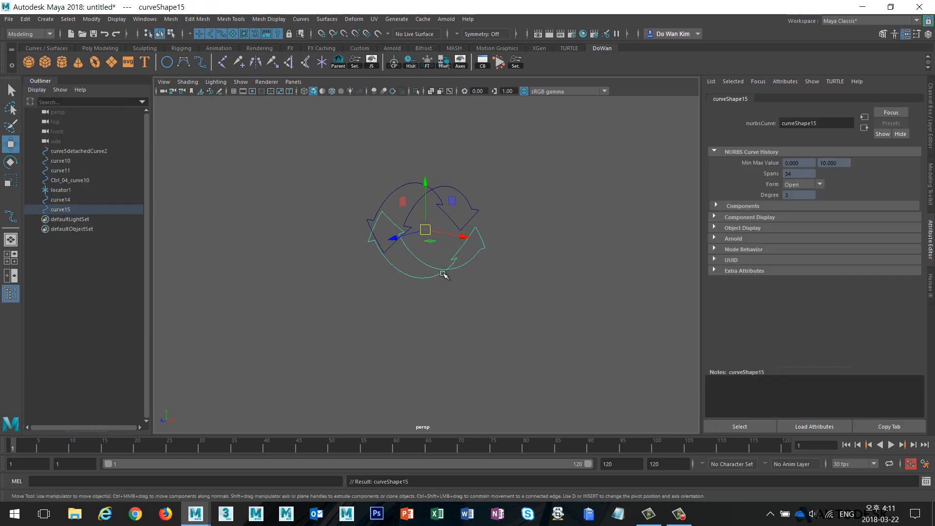
pyautogui.keyDown('alt'); pyautogui.moveTo(488, 285); pyautogui.dragTo(506, 301); pyautogui.keyUp('alt')
pyautogui.click(466, 195)
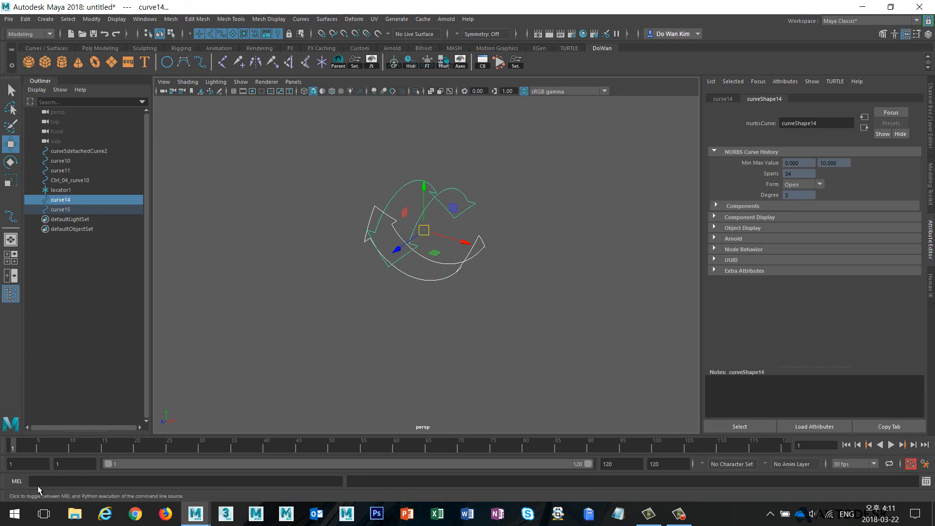
pyautogui.click(99, 484)
pyautogui.write('parent')
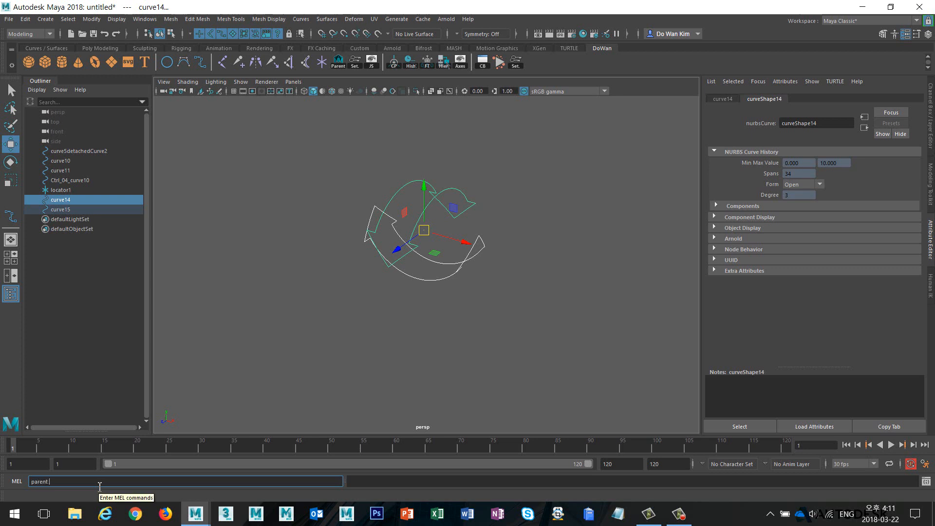
pyautogui.write(' -r -s')
pyautogui.press('Return')
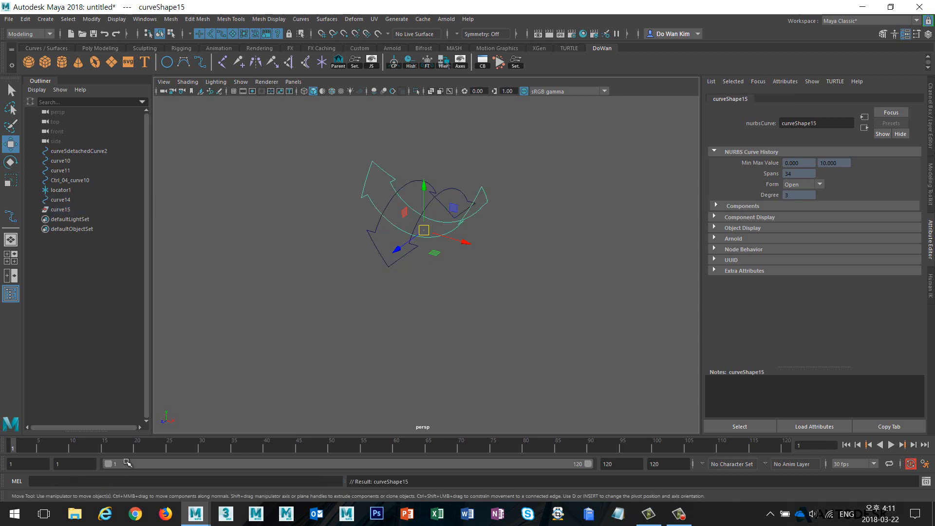
# Select the combined arrow curve and examine both of its shapes from several angles
pyautogui.keyDown('alt'); pyautogui.moveTo(403, 289); pyautogui.dragTo(428, 275); pyautogui.keyUp('alt')
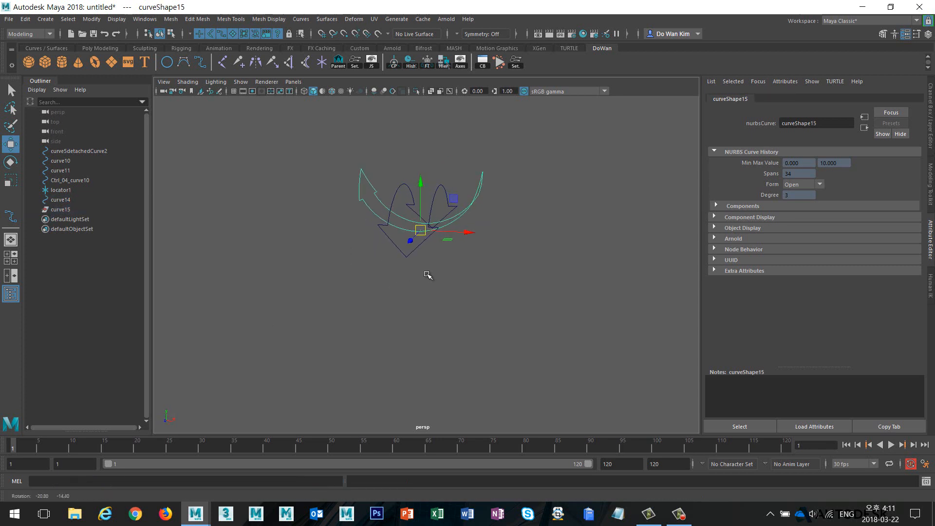
pyautogui.click(351, 248)
pyautogui.click(427, 248)
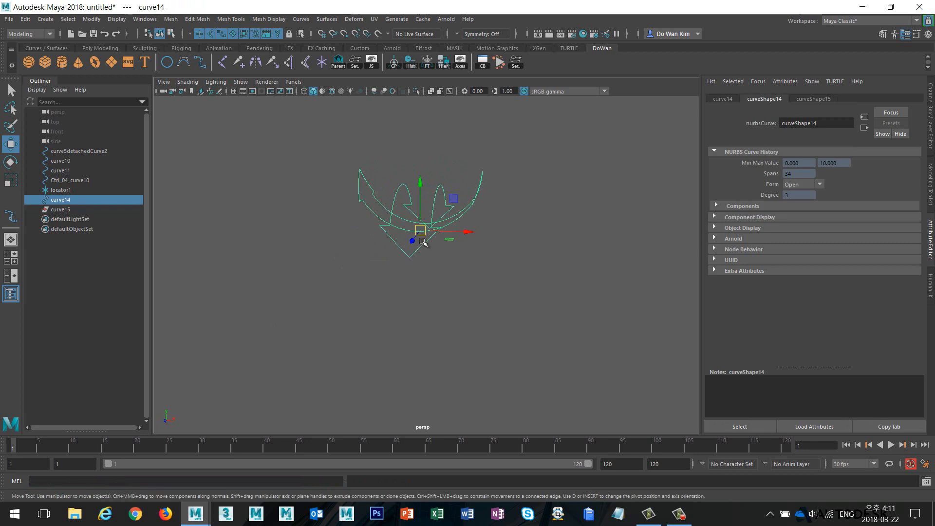
pyautogui.keyDown('alt'); pyautogui.moveTo(445, 240); pyautogui.dragTo(438, 219); pyautogui.keyUp('alt')
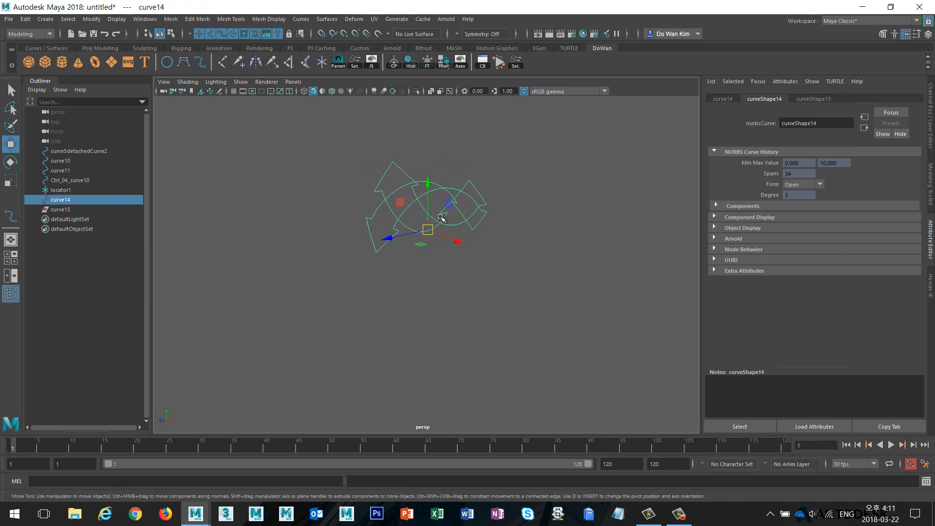
pyautogui.keyDown('alt'); pyautogui.moveTo(439, 253); pyautogui.dragTo(462, 243); pyautogui.keyUp('alt')
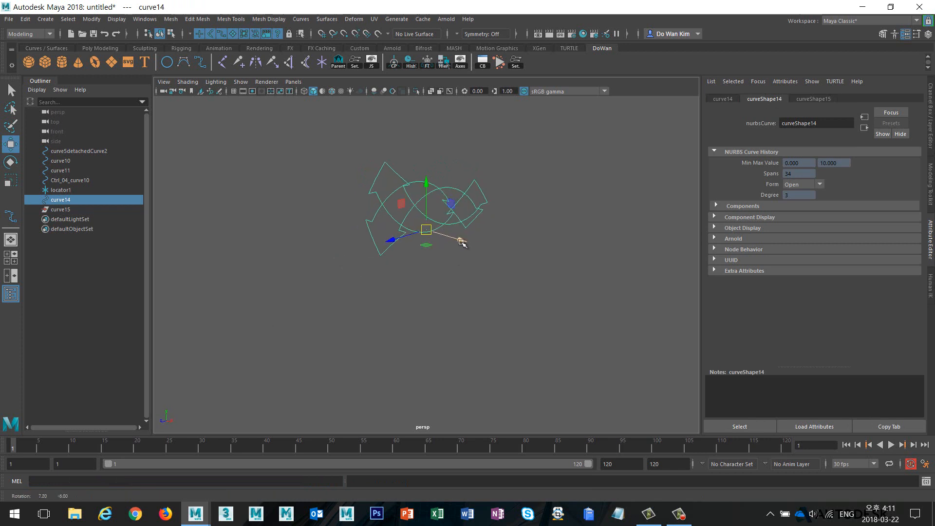
# Compare the curve15 and curve14 transforms and delete the empty curve15 transform
pyautogui.click(64, 210)
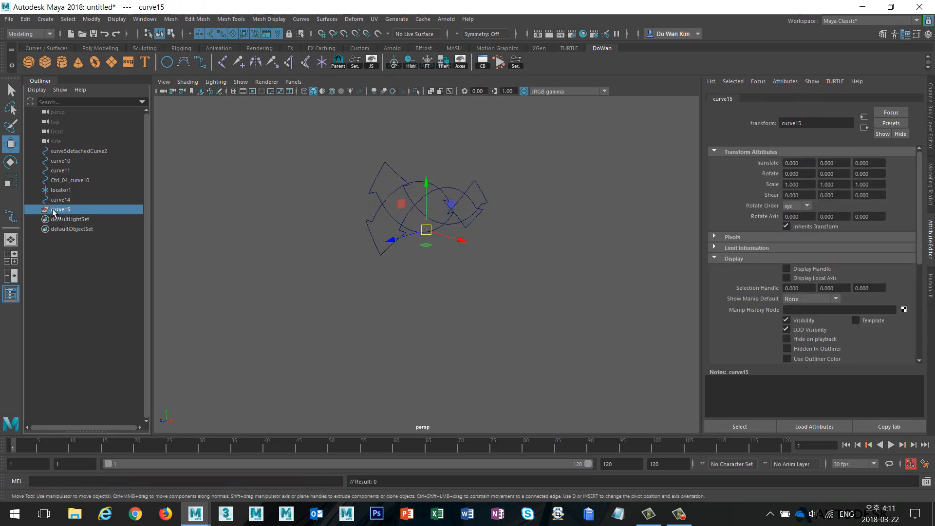
pyautogui.click(59, 201)
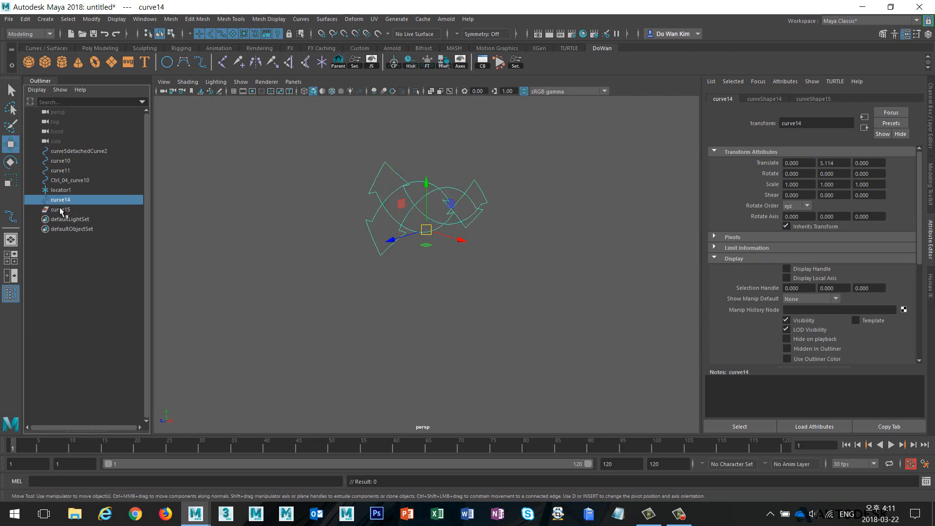
pyautogui.click(64, 210)
pyautogui.press('Delete')
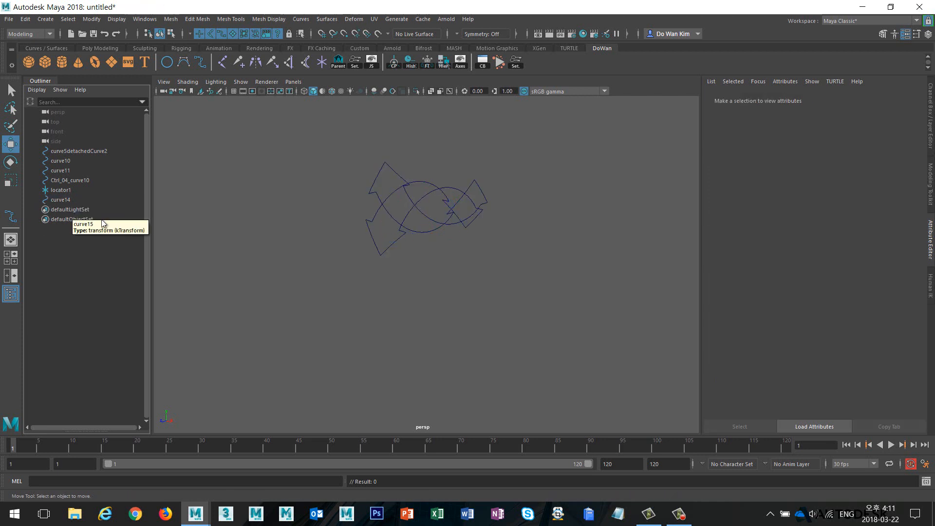
# Edit the combined curve by components and step the selected vertex along the flipped arrow to curveShape15.cv[22]
pyautogui.click(367, 203)
pyautogui.keyDown('alt'); pyautogui.moveTo(347, 252); pyautogui.dragTo(463, 255); pyautogui.keyUp('alt')
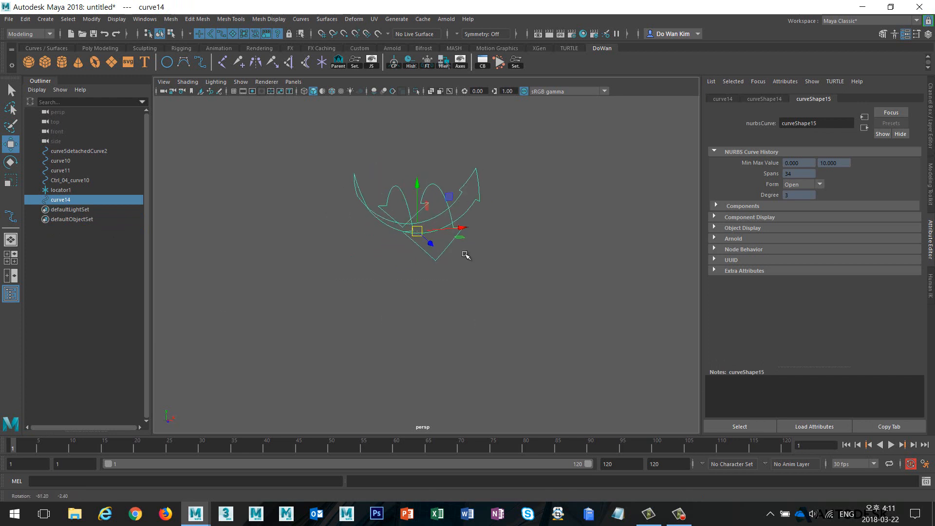
pyautogui.click(171, 34)
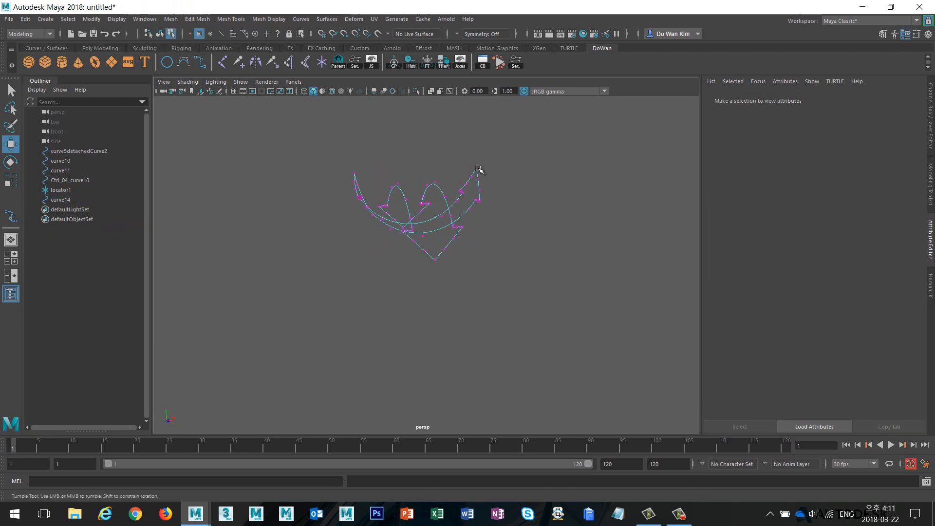
pyautogui.click(483, 171)
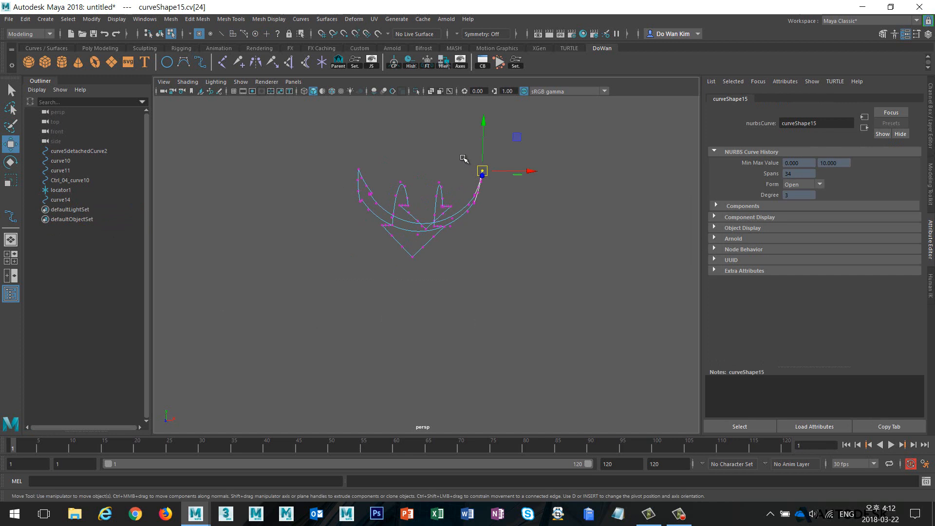
pyautogui.press('Left')
pyautogui.press('Left')
pyautogui.keyDown('alt'); pyautogui.moveTo(464, 157); pyautogui.dragTo(425, 190); pyautogui.keyUp('alt')
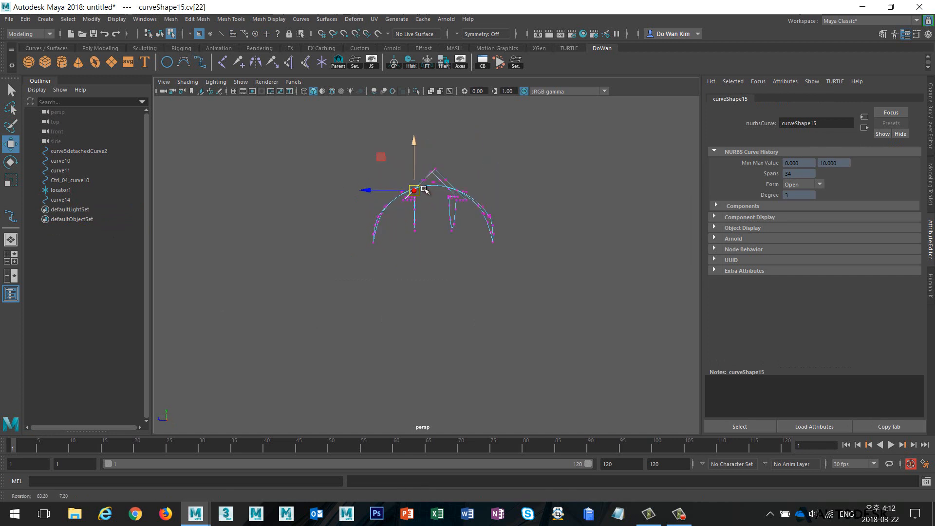
# Select all control vertices of the flipped arrow and move them straight down below the other arrow
pyautogui.click(372, 142)
pyautogui.moveTo(390, 140); pyautogui.dragTo(531, 214)
pyautogui.moveTo(391, 166); pyautogui.dragTo(450, 205)
pyautogui.keyDown('alt'); pyautogui.moveTo(450, 205); pyautogui.dragTo(426, 195); pyautogui.keyUp('alt')
pyautogui.keyDown('alt'); pyautogui.moveTo(429, 194); pyautogui.dragTo(419, 222); pyautogui.keyUp('alt')
# Return to object mode, select the whole combined arrow curve and frame it in the perspective view
pyautogui.click(160, 34)
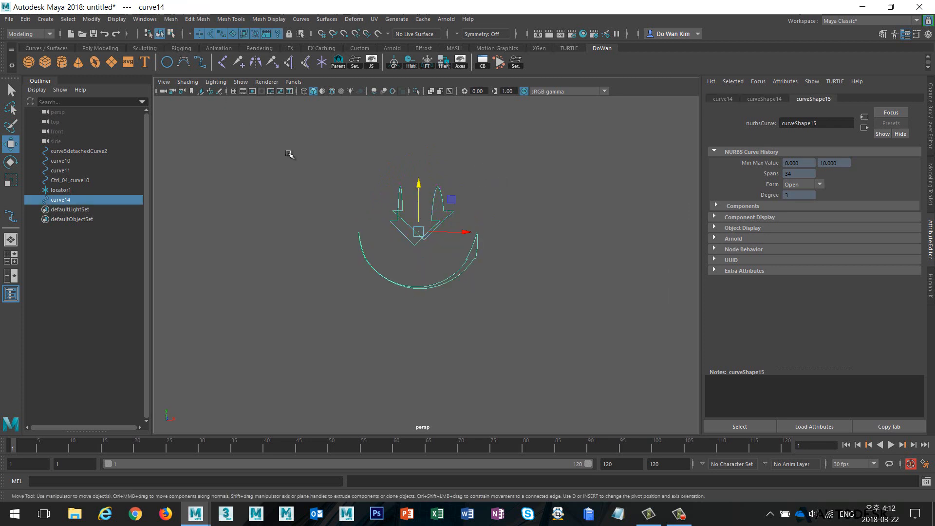
pyautogui.click(313, 170)
pyautogui.keyDown('alt'); pyautogui.moveTo(316, 173); pyautogui.dragTo(343, 204); pyautogui.keyUp('alt')
pyautogui.moveTo(341, 163); pyautogui.dragTo(530, 268)
pyautogui.press('f')
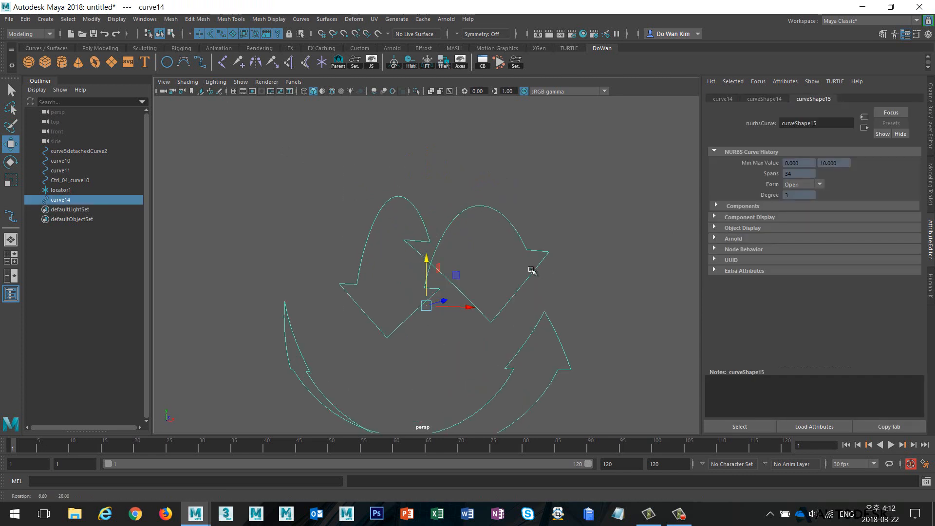
pyautogui.keyDown('alt'); pyautogui.moveTo(531, 271); pyautogui.dragTo(443, 130, button='right'); pyautogui.keyUp('alt')
pyautogui.keyDown('alt'); pyautogui.moveTo(451, 177); pyautogui.dragTo(374, 262, button='right'); pyautogui.keyUp('alt')
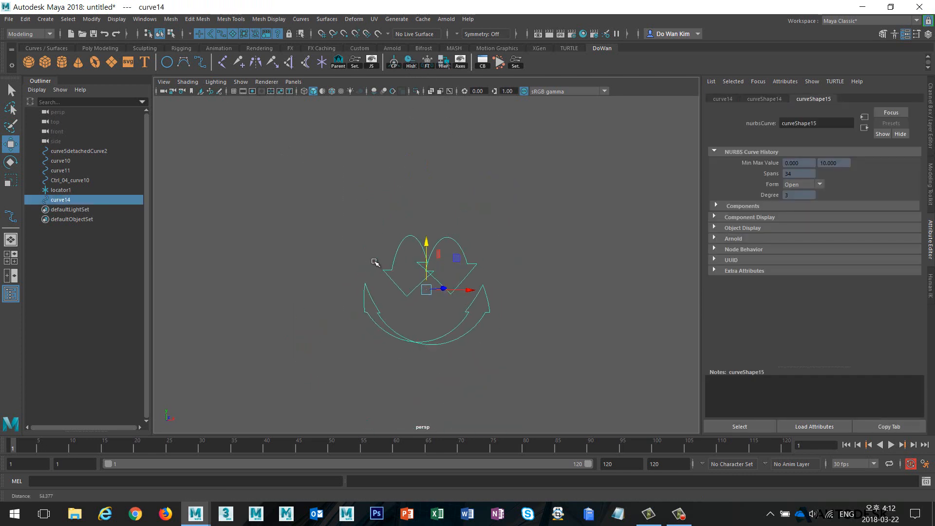
pyautogui.keyDown('alt'); pyautogui.moveTo(374, 262); pyautogui.dragTo(375, 303); pyautogui.keyUp('alt')
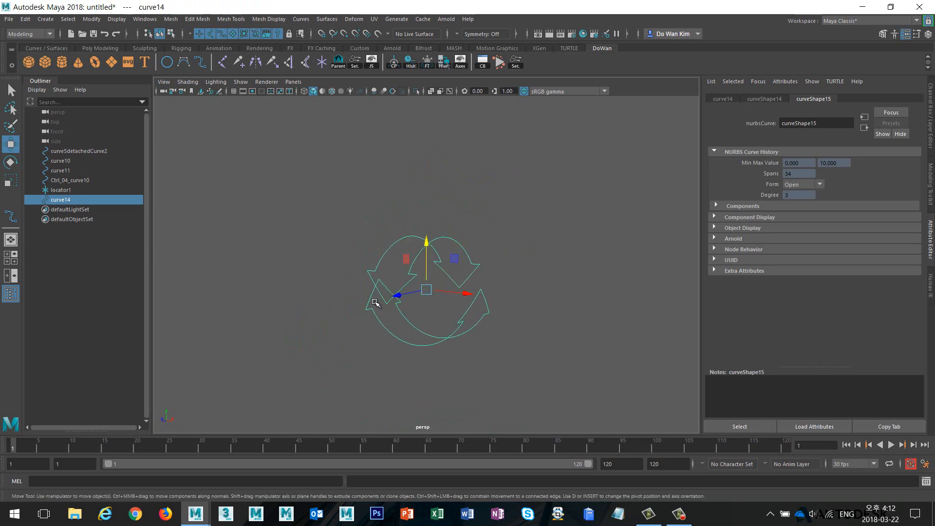
# Write the MEL command "parent -r -s" in the Script Editor and add it to the DoWan shelf as a button
pyautogui.click(103, 481)
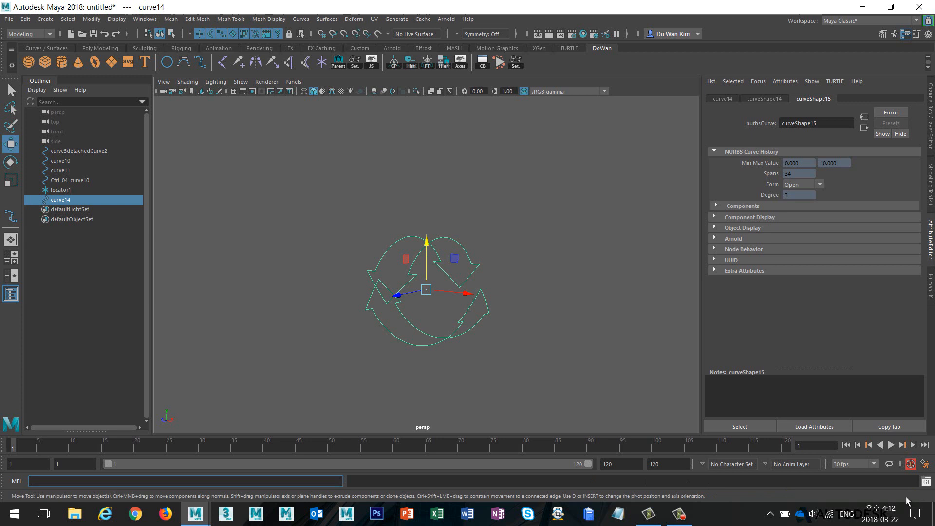
pyautogui.click(924, 481)
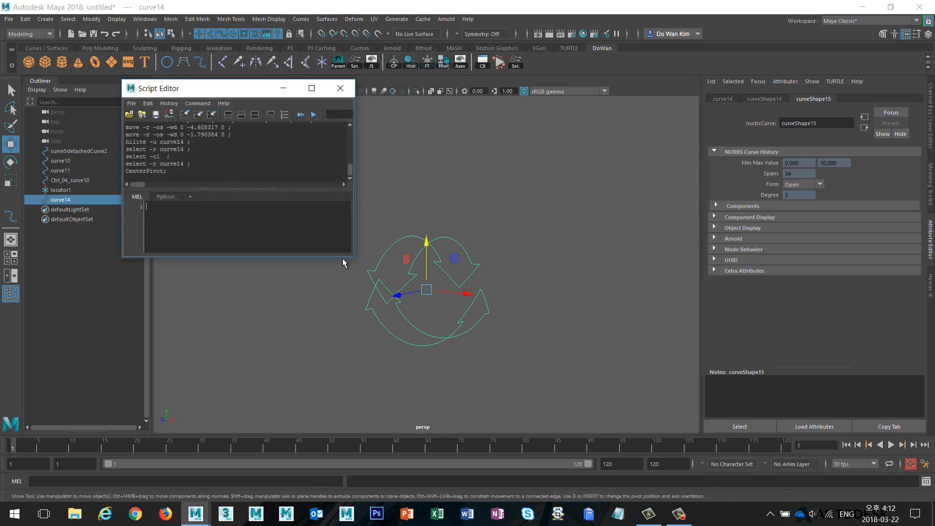
pyautogui.write('parent -r -s')
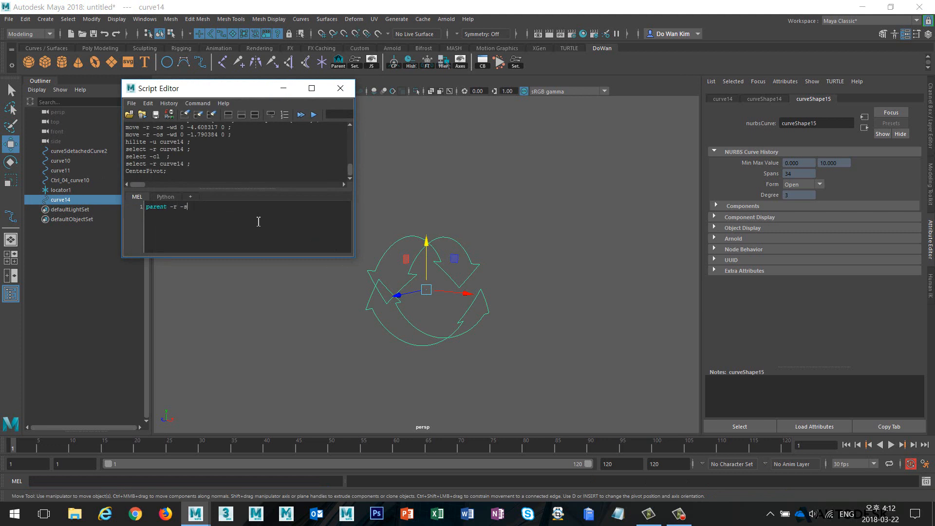
pyautogui.hotkey('ctrl', 'a')
pyautogui.moveTo(237, 233); pyautogui.dragTo(532, 64, button='middle')
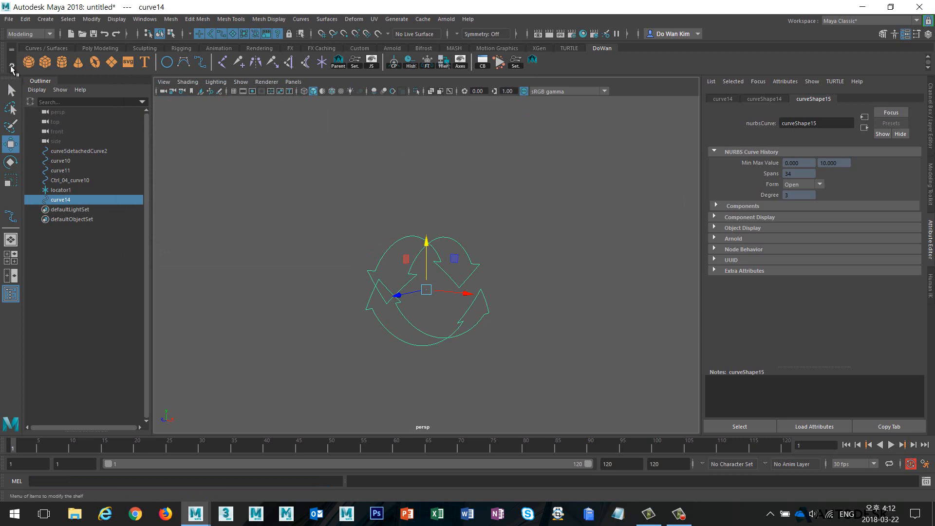
# In the Shelf Editor, give the new parent -r -s item on the DoWan shelf the icon label "Parent"
pyautogui.click(12, 67)
pyautogui.click(36, 86)
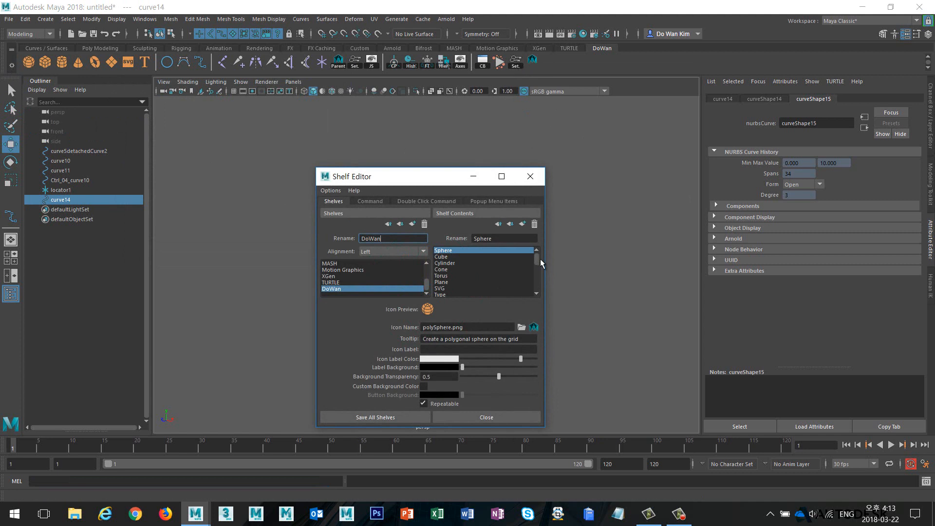
pyautogui.moveTo(537, 258); pyautogui.dragTo(540, 290)
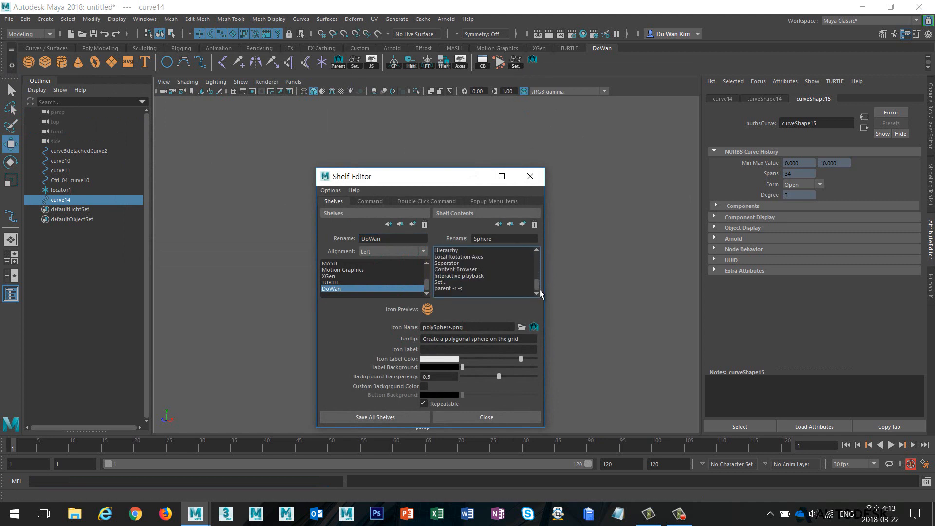
pyautogui.click(460, 290)
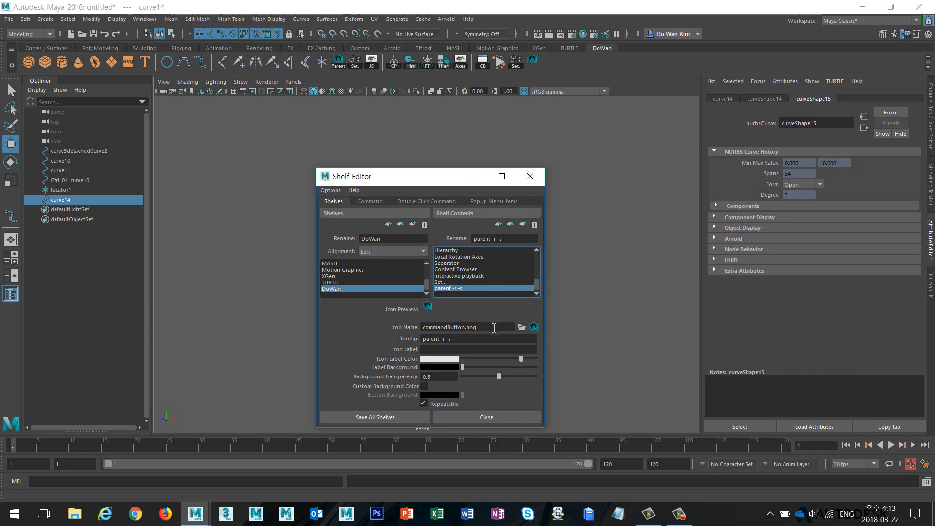
pyautogui.click(476, 352)
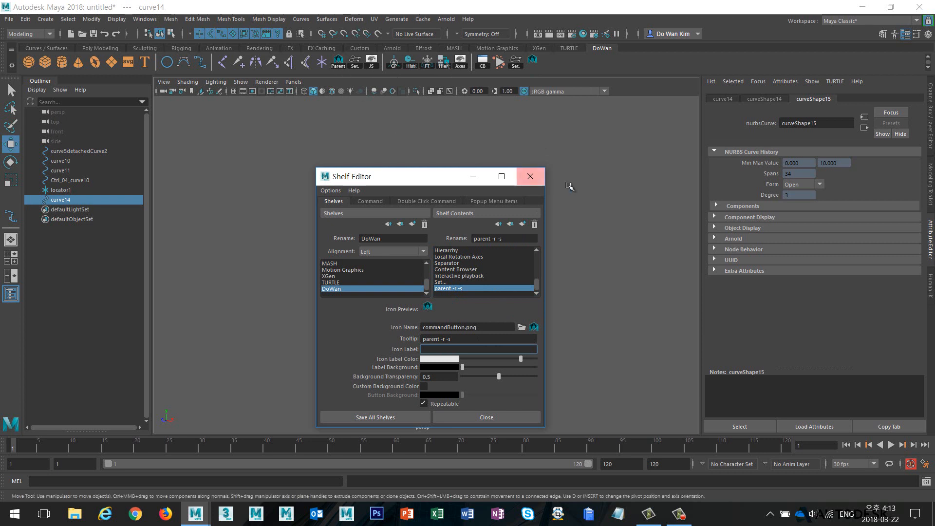
pyautogui.write('Parent')
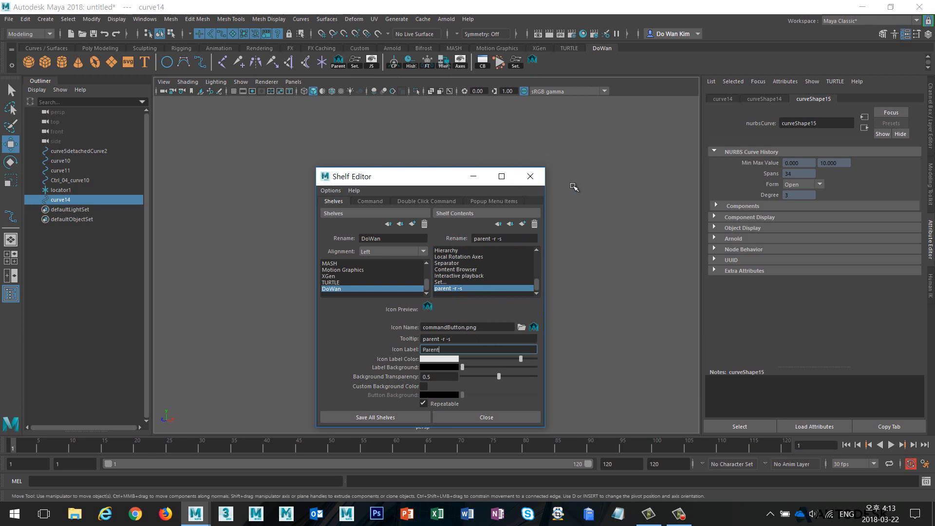
pyautogui.press('Return')
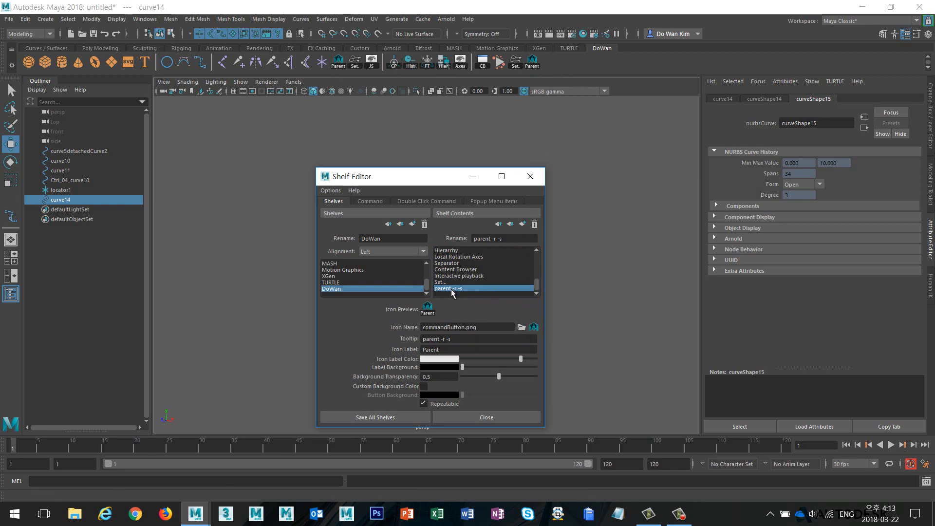
# Move the parent -r -s item five places up the DoWan shelf order and back down to the end
pyautogui.click(452, 288)
pyautogui.click(499, 226)
pyautogui.click(499, 225)
pyautogui.click(499, 225)
pyautogui.click(499, 226)
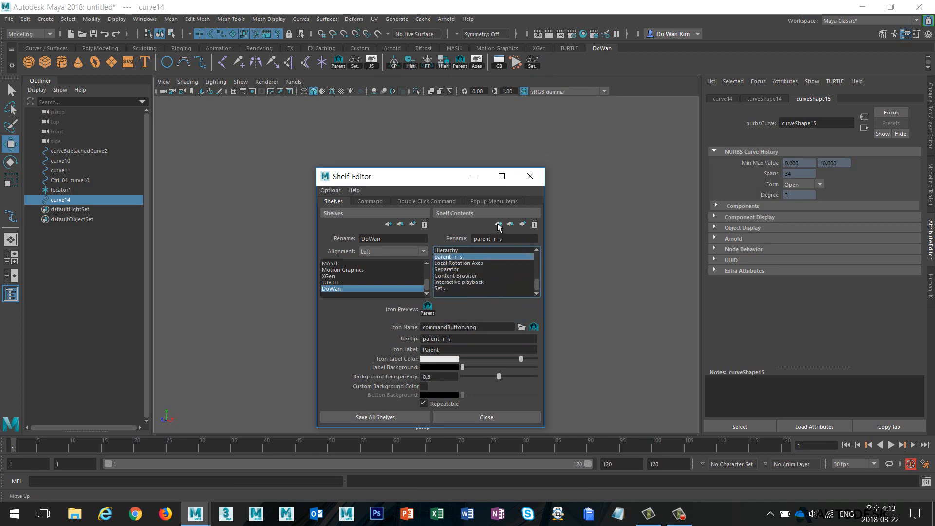
pyautogui.click(499, 226)
pyautogui.click(512, 225)
pyautogui.click(511, 226)
pyautogui.click(512, 226)
pyautogui.click(512, 226)
pyautogui.click(511, 226)
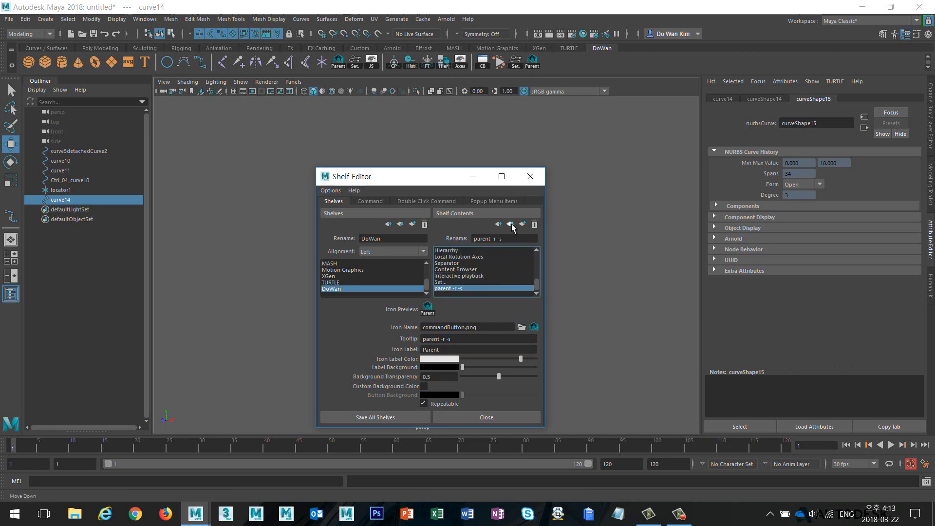
# Delete the parent -r -s item from the DoWan shelf and close the Shelf Editor
pyautogui.click(534, 224)
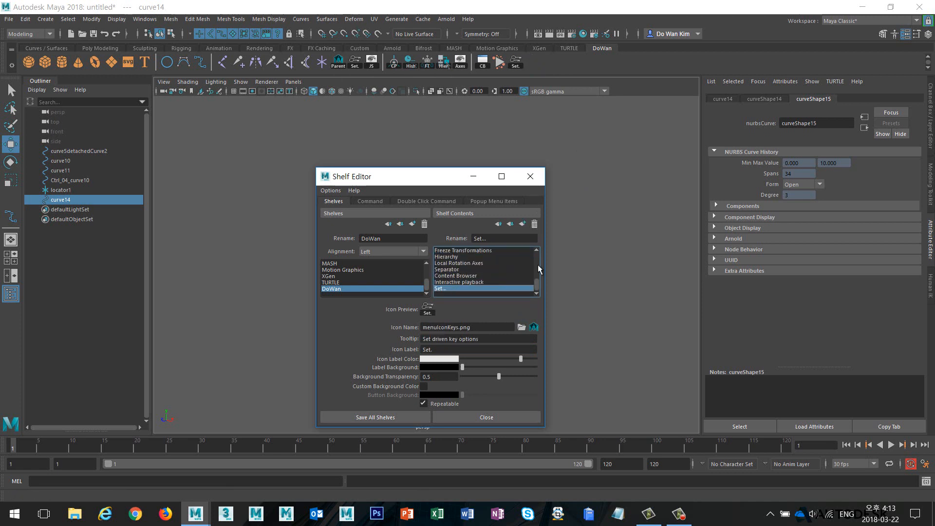
pyautogui.click(530, 177)
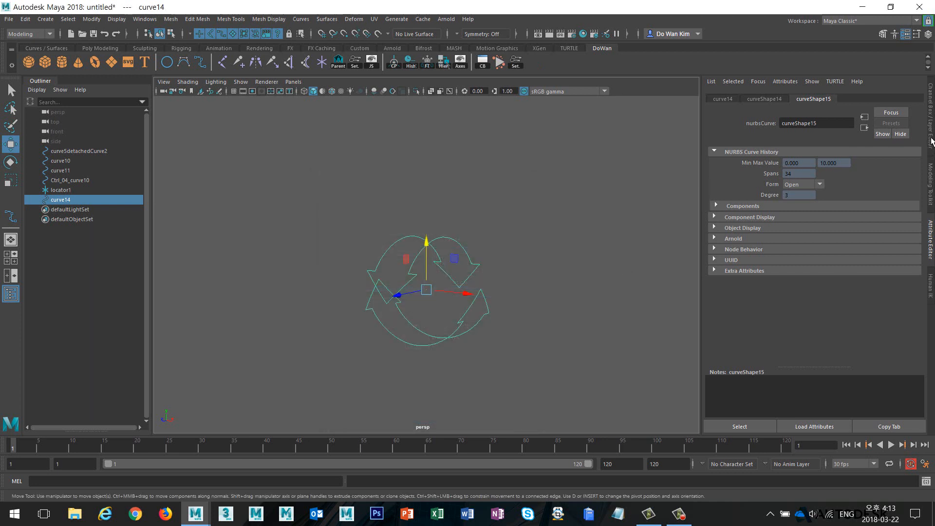
# Delete the combined arrow curve curve14 and make the control curves on layer1 visible
pyautogui.click(930, 140)
pyautogui.click(682, 269)
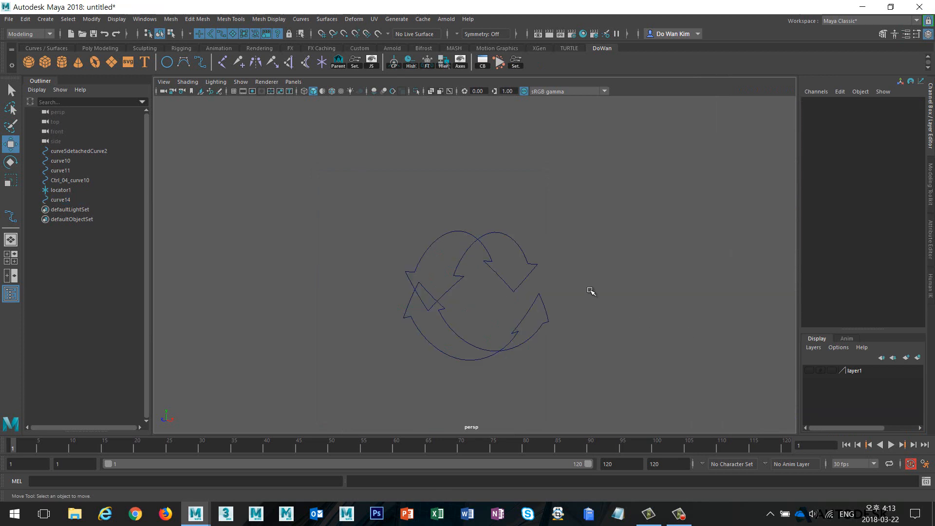
pyautogui.click(500, 336)
pyautogui.press('Delete')
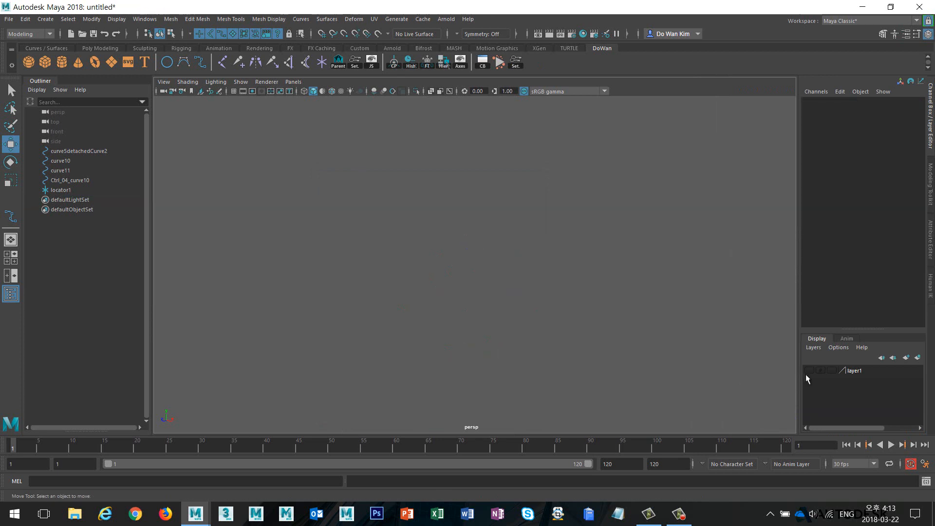
pyautogui.click(809, 370)
pyautogui.keyDown('alt'); pyautogui.moveTo(611, 350); pyautogui.dragTo(552, 348); pyautogui.keyUp('alt')
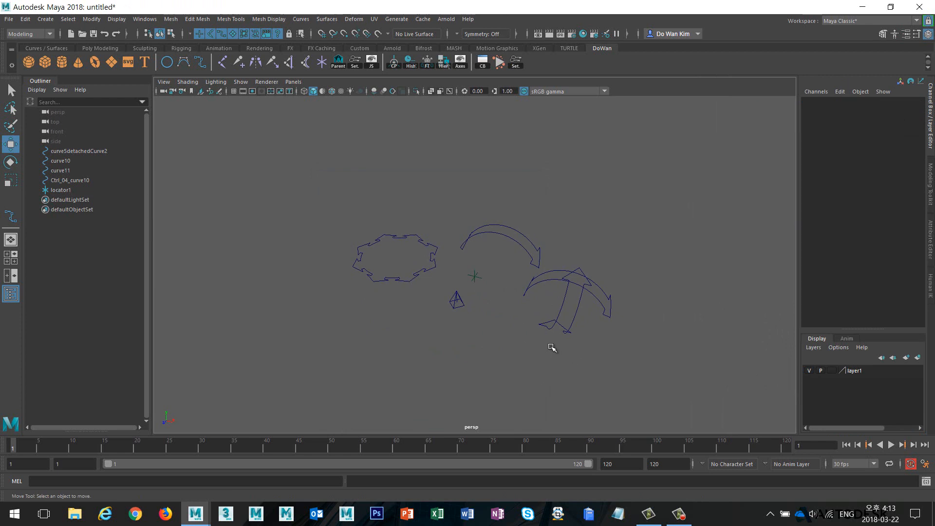
# Open the Content Browser
pyautogui.click(149, 23)
pyautogui.moveTo(165, 56)
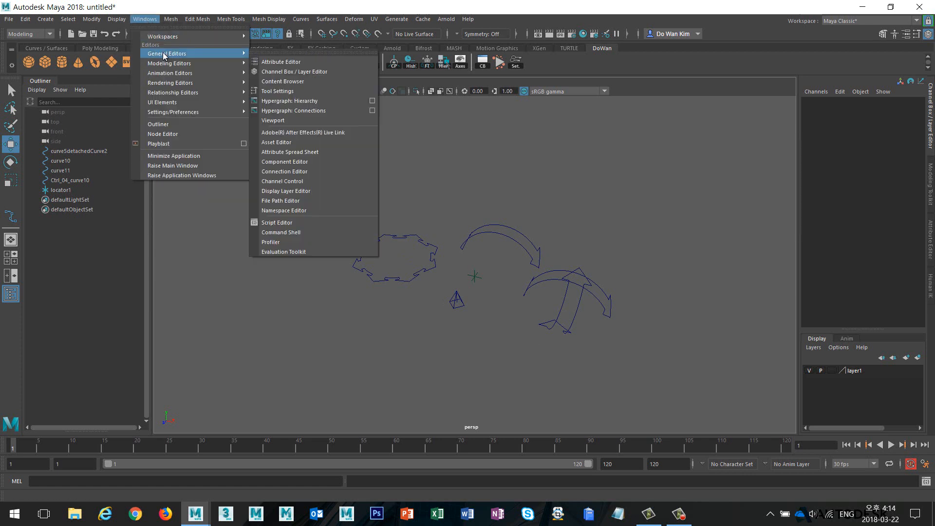
pyautogui.click(334, 86)
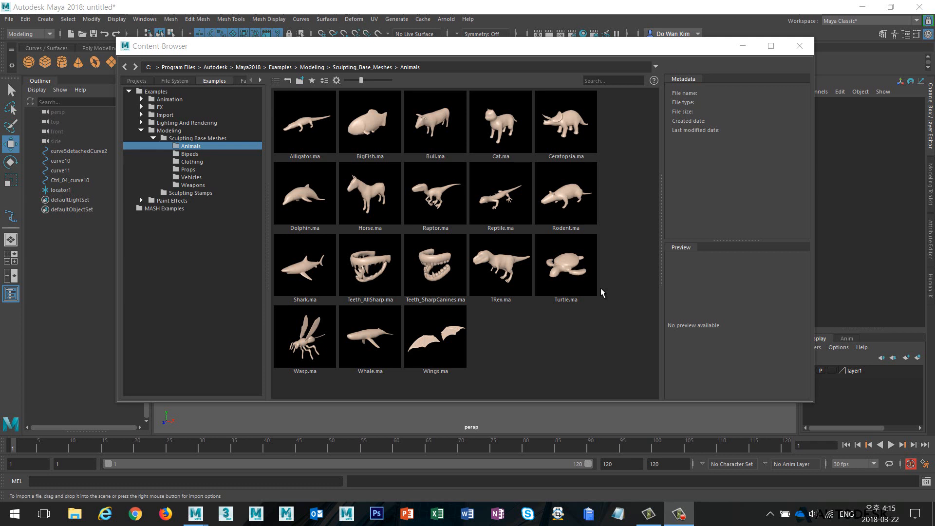
# Look through the Content Browser's Projects, File System, Examples and Favorites views, briefly checking the Windows file explorer
pyautogui.click(133, 82)
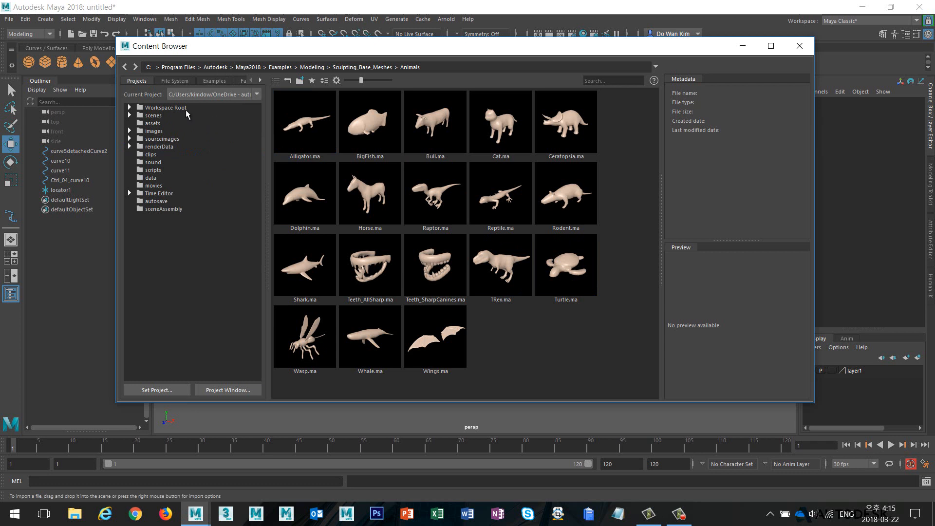
pyautogui.click(178, 82)
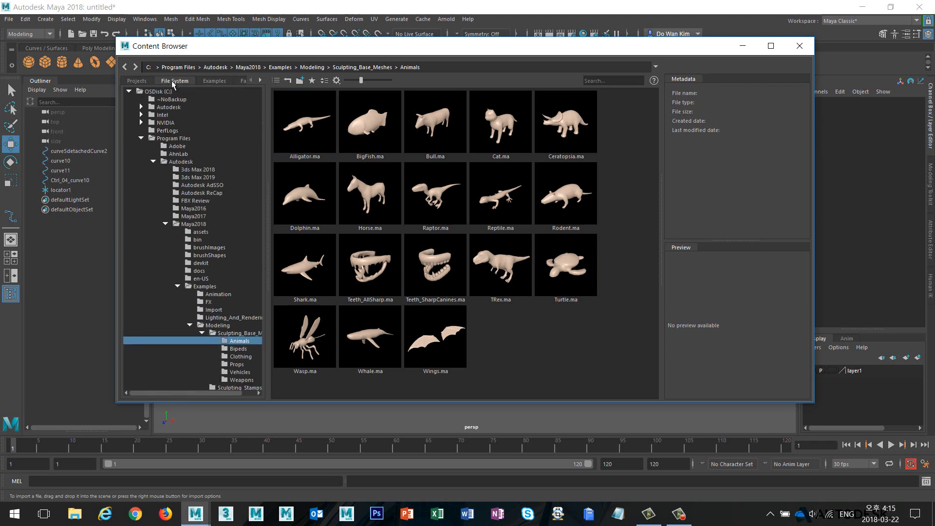
pyautogui.click(212, 80)
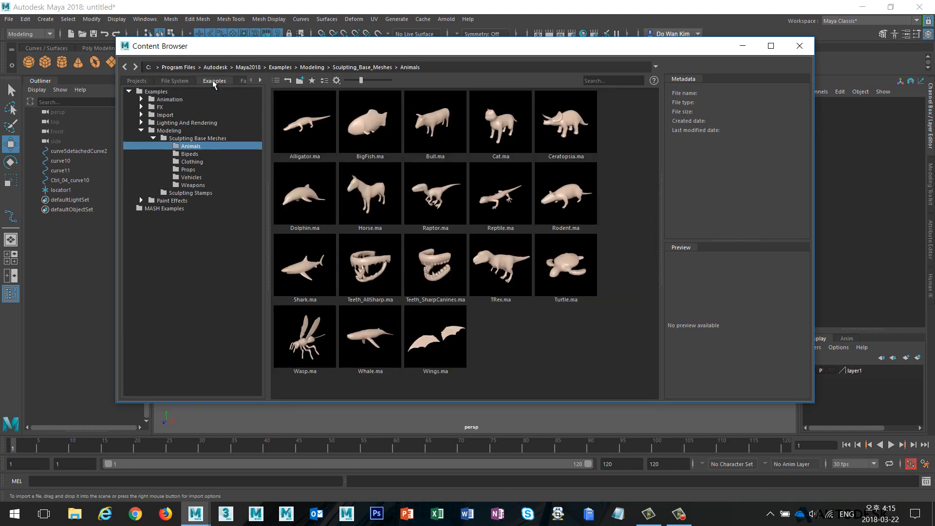
pyautogui.click(241, 81)
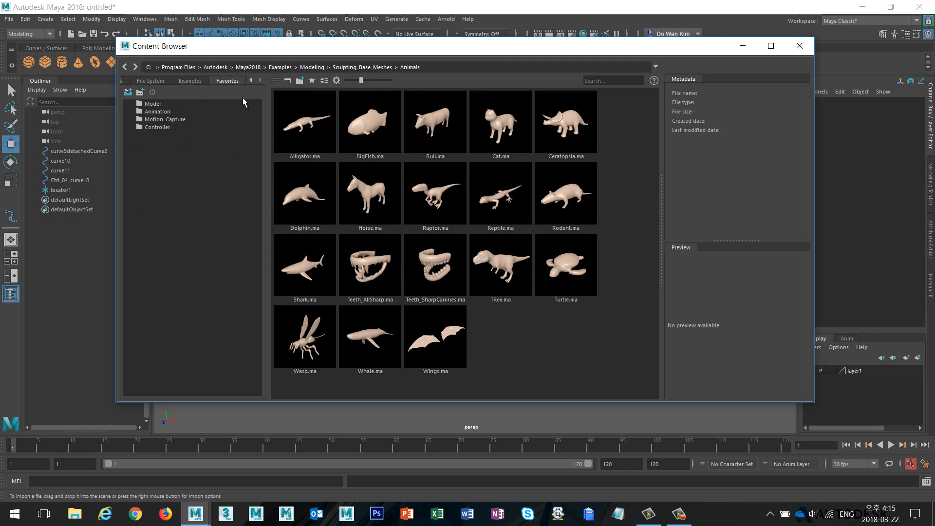
pyautogui.click(150, 81)
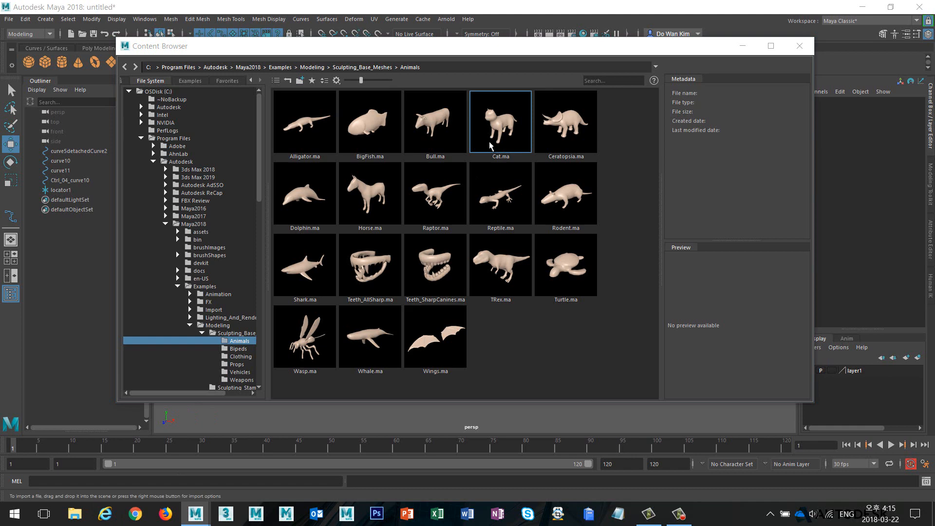
pyautogui.press('super+e')
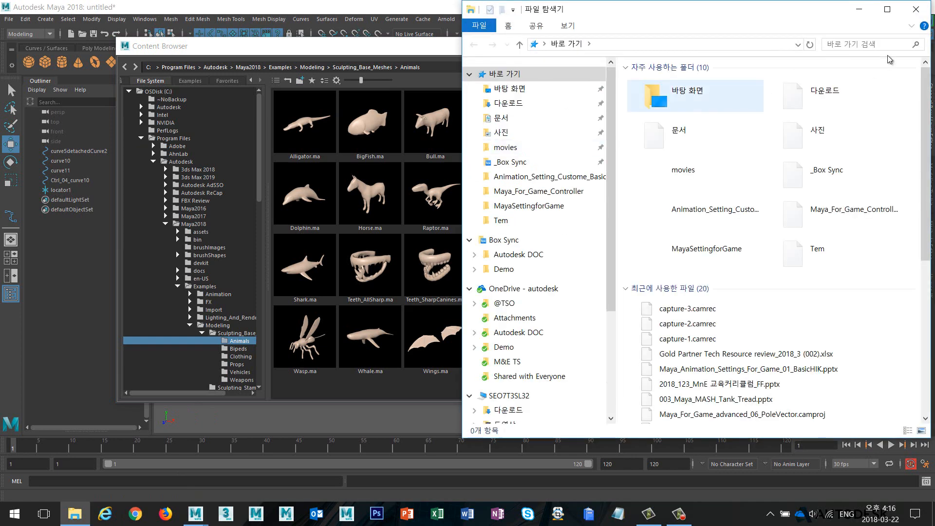
pyautogui.click(916, 9)
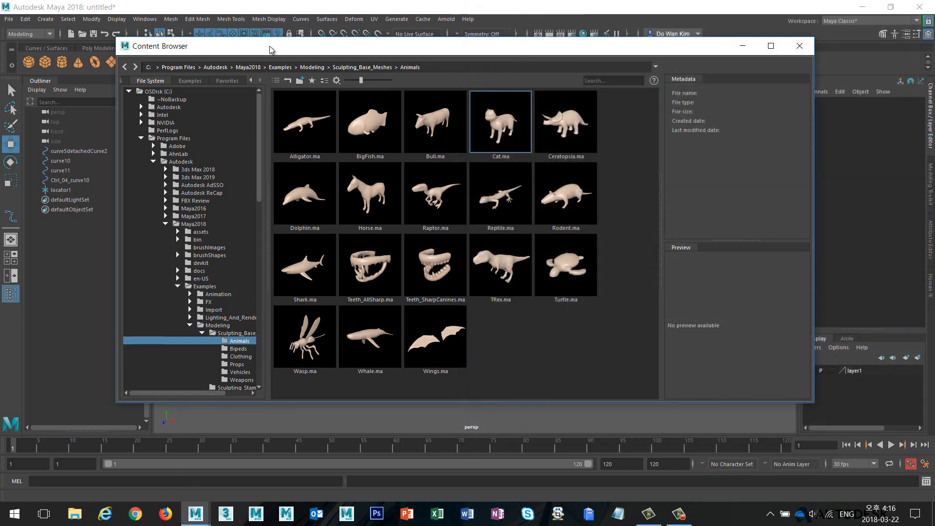
# Browse the file system tree and show the contents of the Autodesk folder under Program Files
pyautogui.scroll(-2, 238, 281)
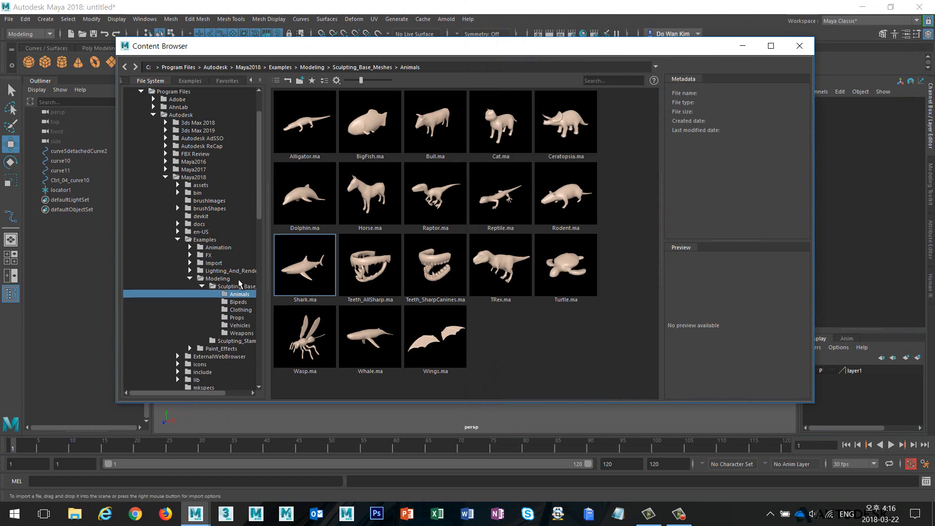
pyautogui.scroll(2, 238, 280)
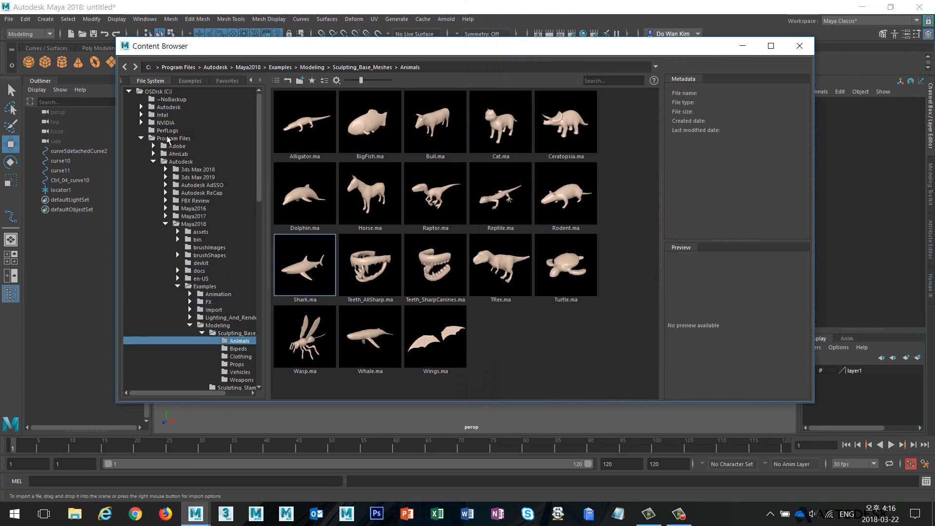
pyautogui.click(182, 161)
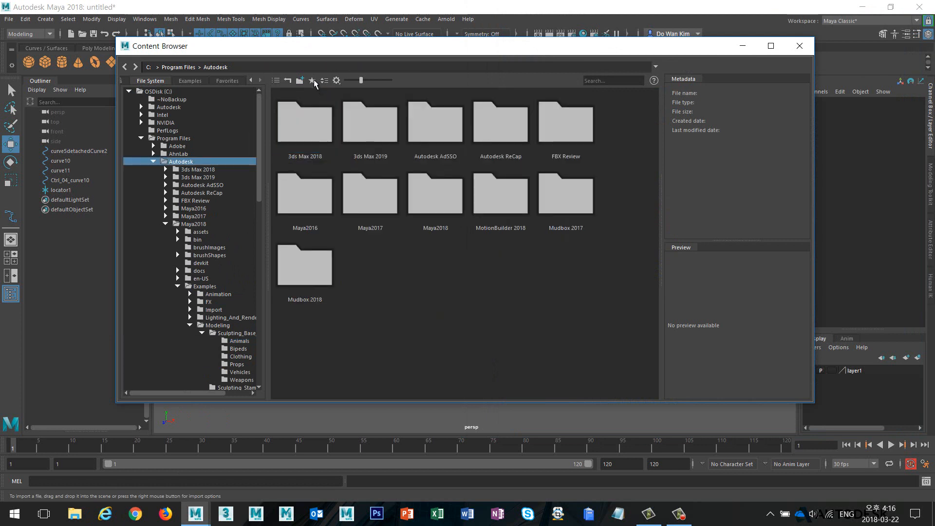
# View the Character assets in the favorite Model folder and the control assets in the favorite Controller folder
pyautogui.click(227, 81)
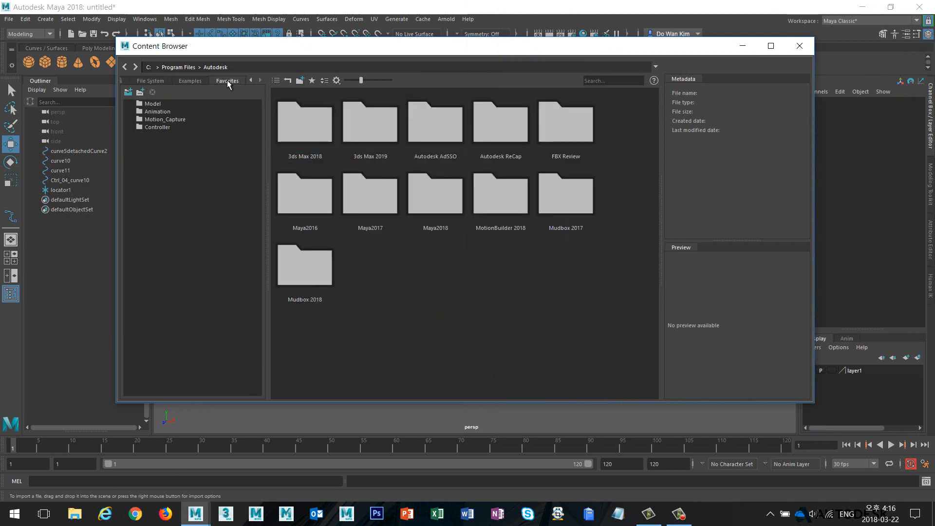
pyautogui.click(153, 105)
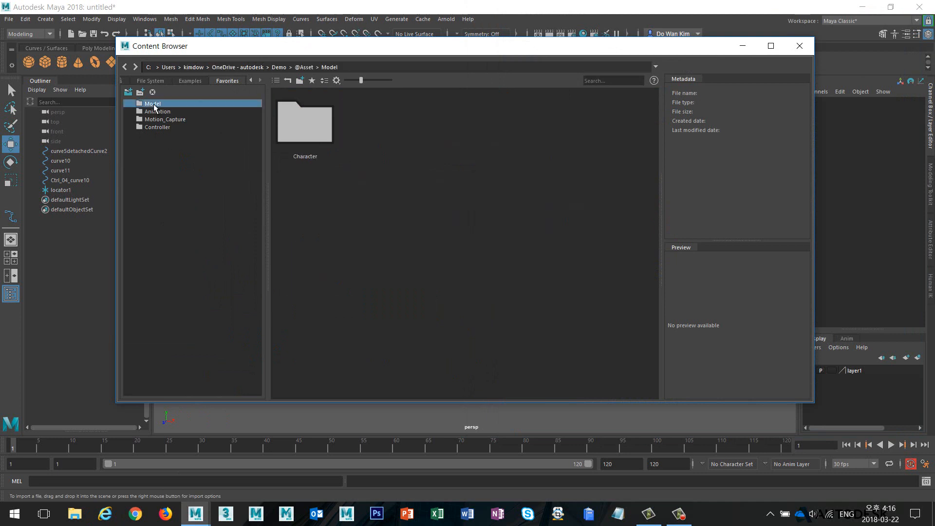
pyautogui.doubleClick(313, 134)
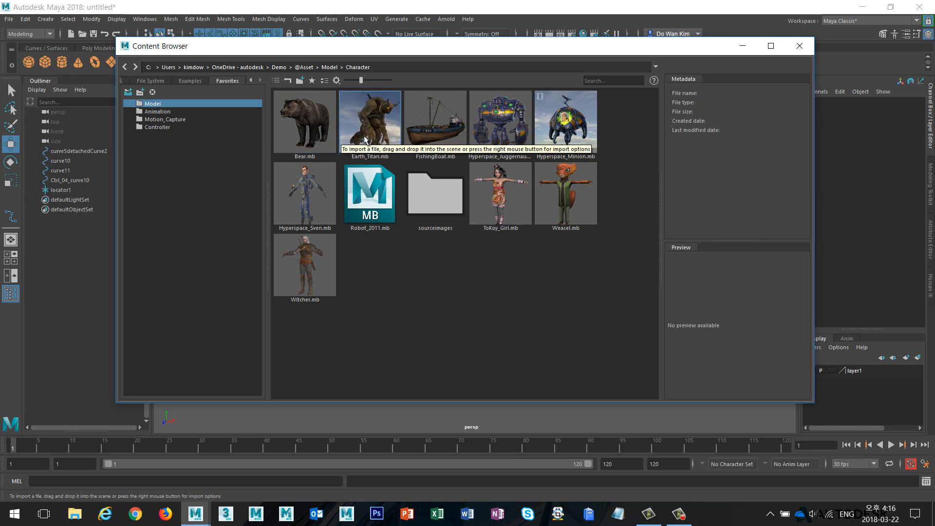
pyautogui.click(170, 129)
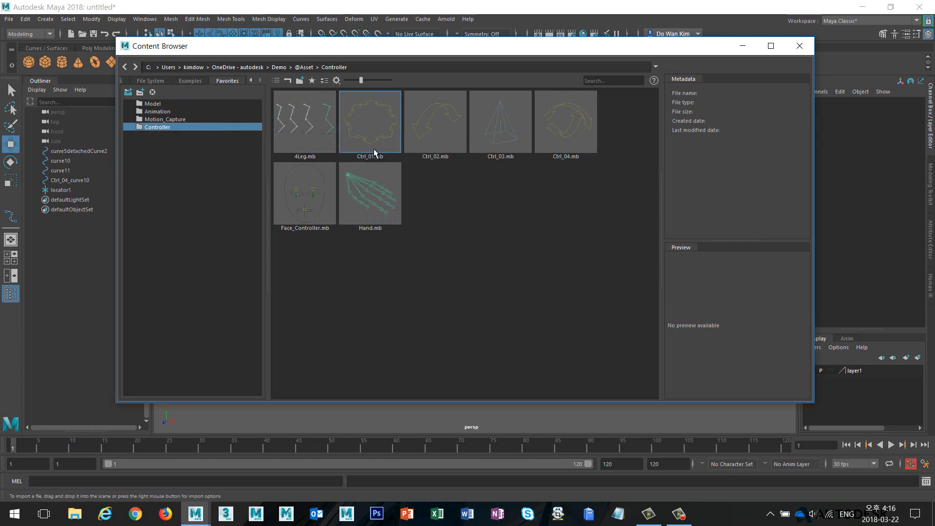
# Import the Ctrl_01.mb control from the favorite Controller folder into the scene and delete the imported curve
pyautogui.doubleClick(372, 134)
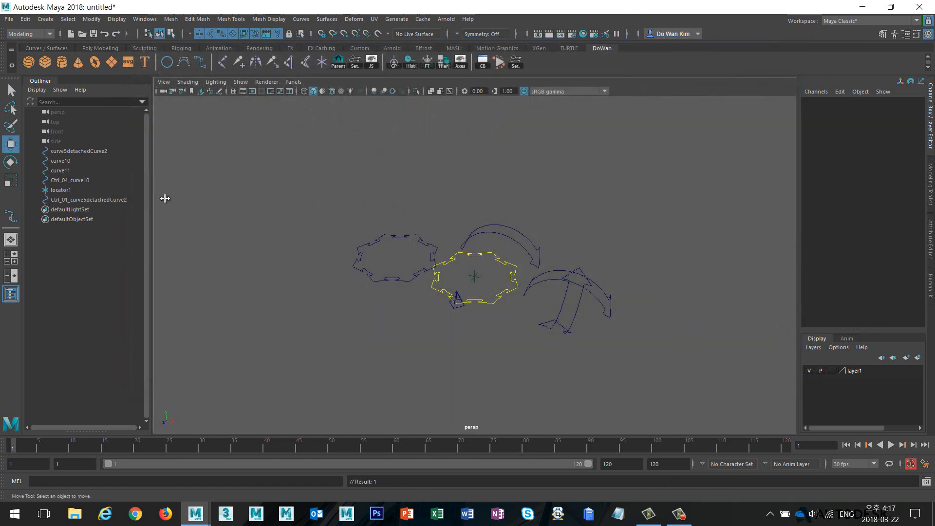
pyautogui.click(125, 200)
pyautogui.moveTo(489, 253); pyautogui.dragTo(585, 159)
pyautogui.press('Delete')
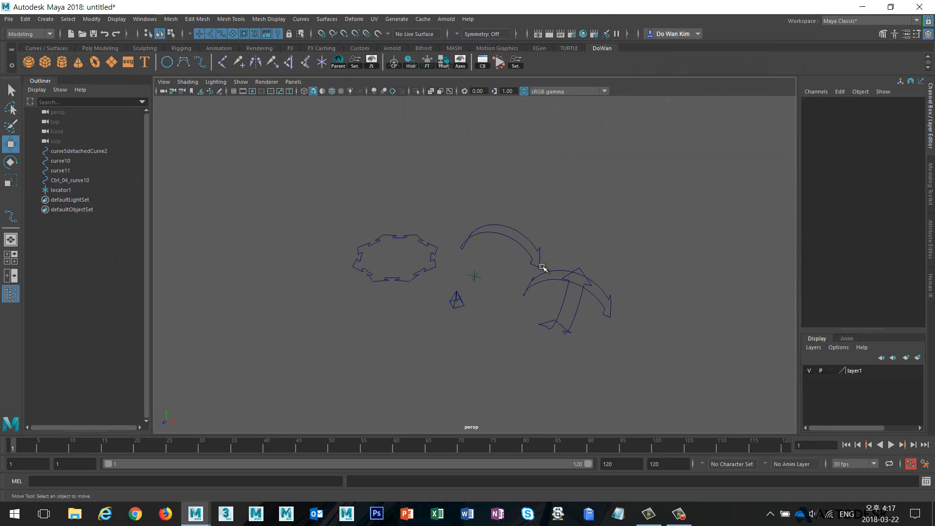
# Delete the crossed-arrow control, the locator, the pyramid curve and the curved arrow, keeping only the gear-shaped curve
pyautogui.click(540, 271)
pyautogui.press('Delete')
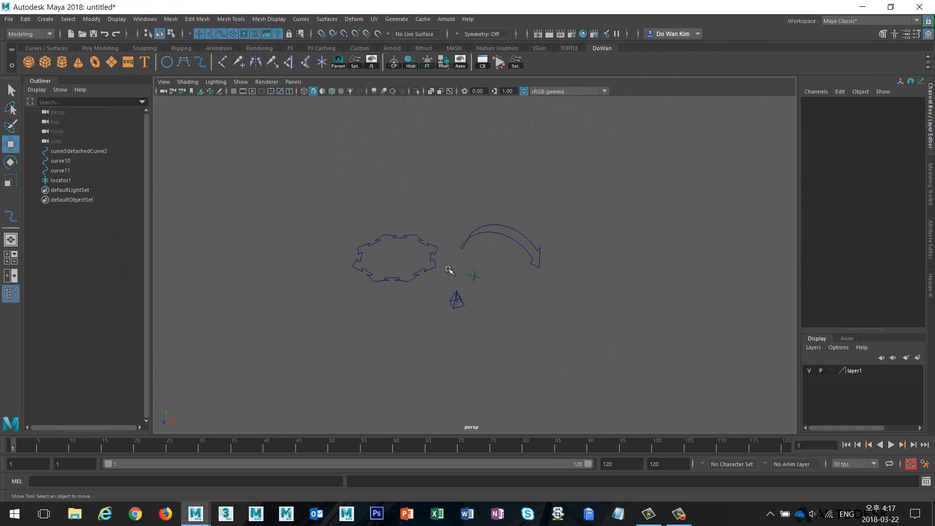
pyautogui.moveTo(449, 267); pyautogui.dragTo(492, 312)
pyautogui.press('Delete')
pyautogui.moveTo(496, 203); pyautogui.dragTo(516, 243)
pyautogui.press('Delete')
# Display the grid, snap the gear-shaped curve to the grid origin and freeze its transformations
pyautogui.moveTo(419, 211); pyautogui.dragTo(443, 305)
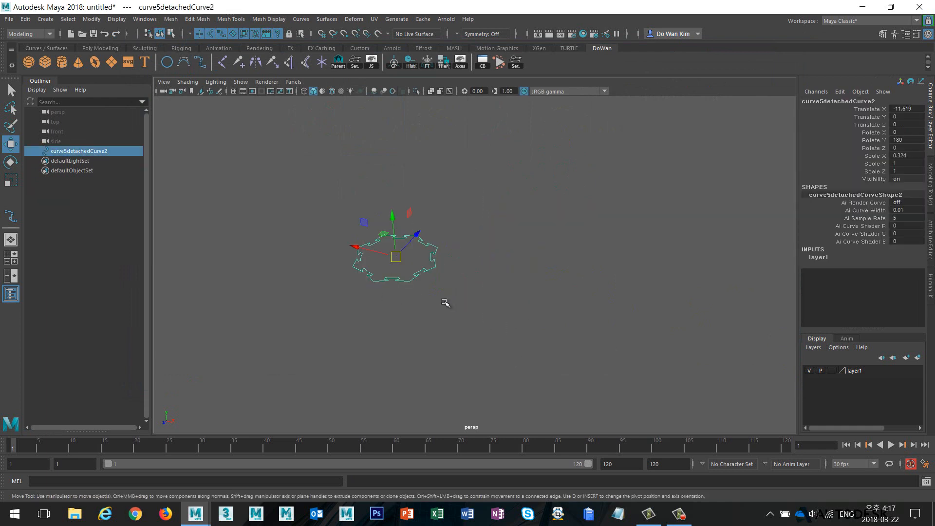
pyautogui.press('f')
pyautogui.click(697, 316)
pyautogui.scroll(-3, 557, 326)
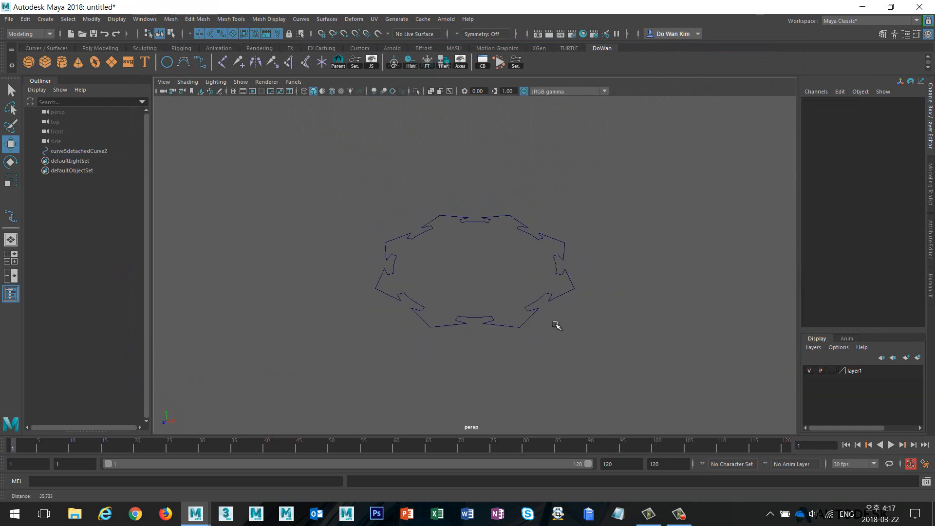
pyautogui.moveTo(511, 281); pyautogui.dragTo(617, 396)
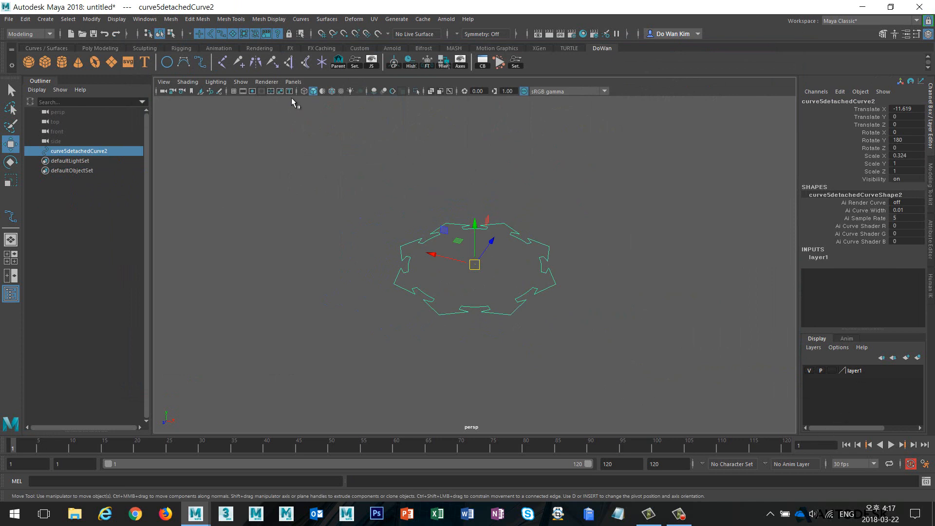
pyautogui.click(234, 91)
pyautogui.press('x')
pyautogui.moveTo(433, 254); pyautogui.dragTo(631, 313)
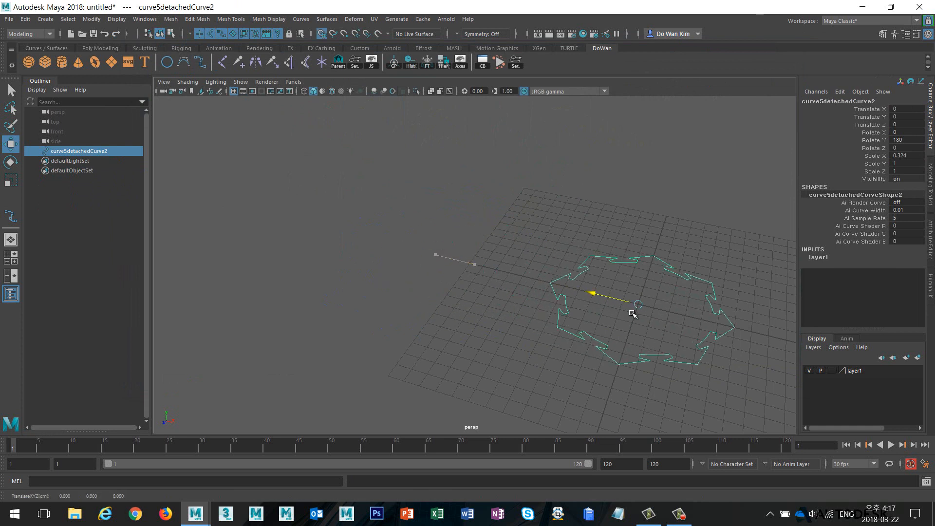
pyautogui.click(427, 62)
pyautogui.keyDown('alt'); pyautogui.moveTo(529, 194); pyautogui.dragTo(486, 208); pyautogui.keyUp('alt')
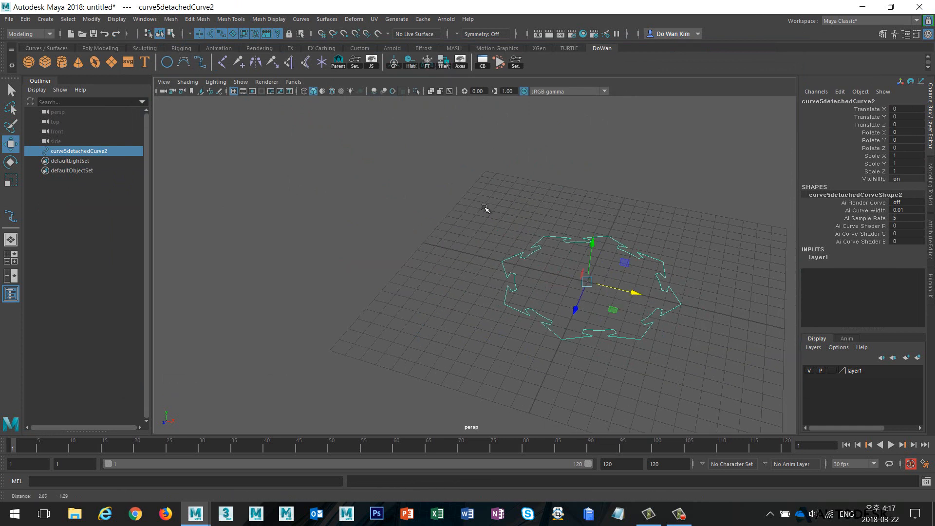
pyautogui.keyDown('alt'); pyautogui.moveTo(486, 208); pyautogui.dragTo(420, 191, button='middle'); pyautogui.keyUp('alt')
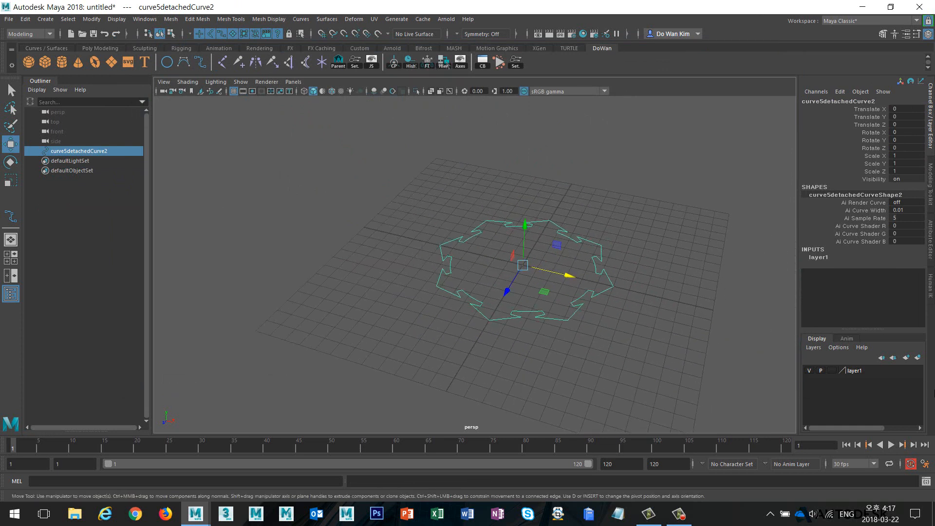
# Delete the display layer layer1
pyautogui.click(855, 370)
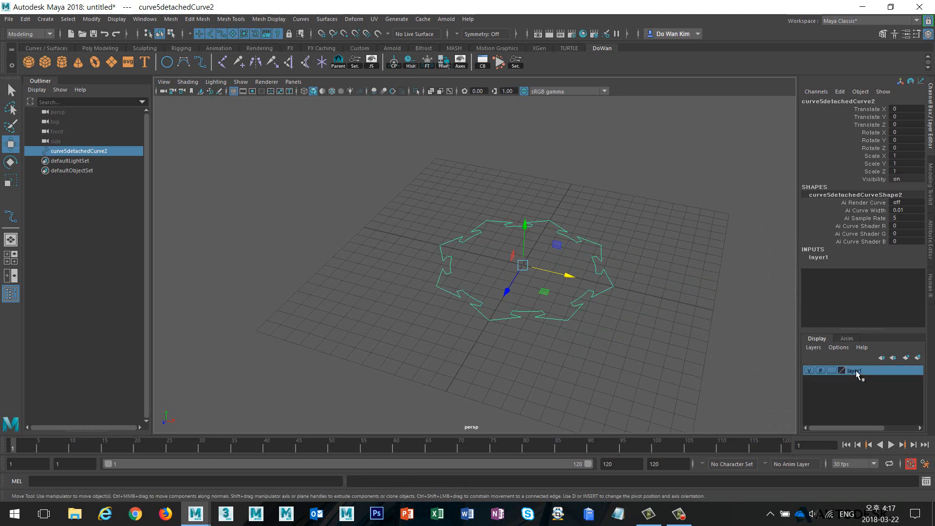
pyautogui.rightClick(855, 370)
pyautogui.click(868, 471)
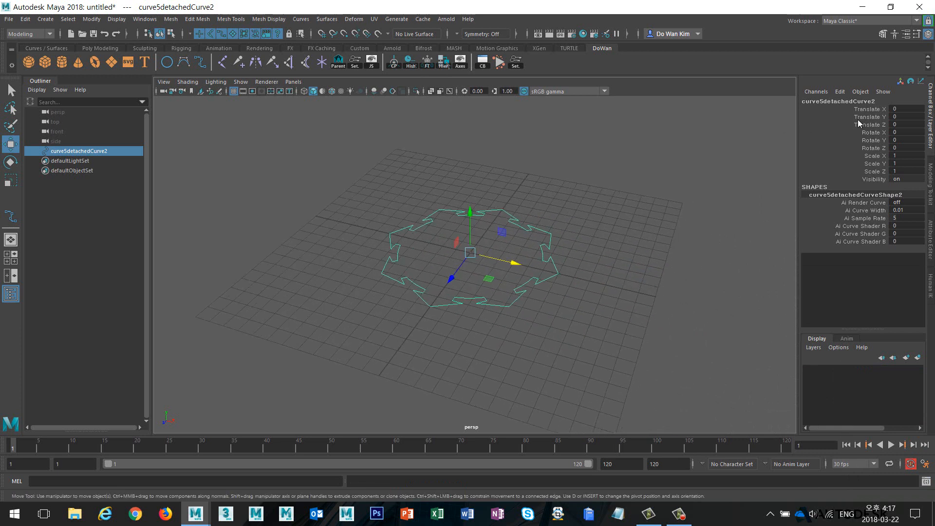
# Hide the viewport grid and deselect the gear-shaped curve
pyautogui.click(549, 221)
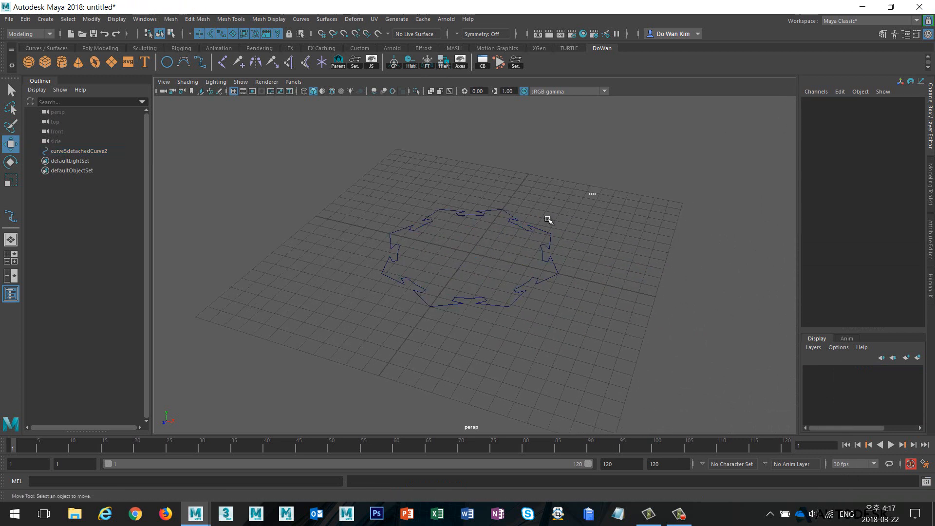
pyautogui.moveTo(549, 222); pyautogui.dragTo(394, 147)
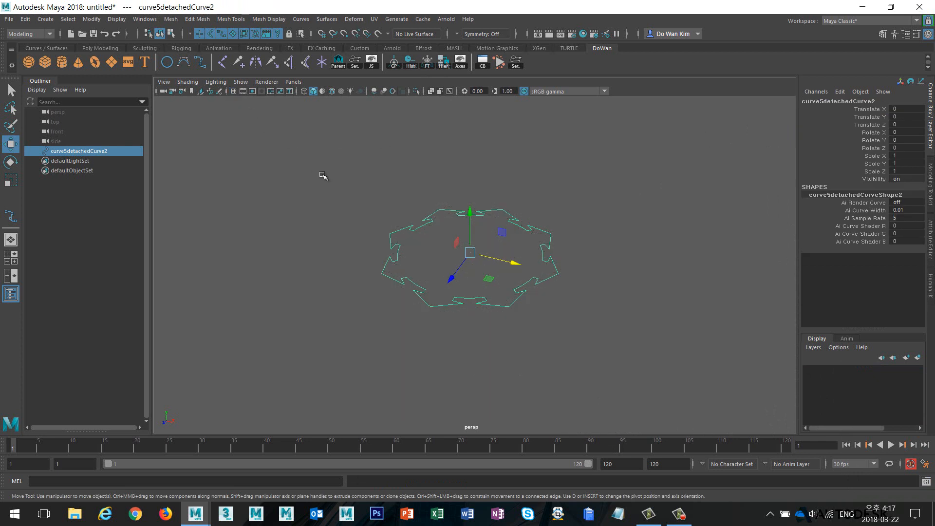
pyautogui.click(434, 223)
pyautogui.keyDown('alt'); pyautogui.moveTo(491, 249); pyautogui.dragTo(481, 265, button='middle'); pyautogui.keyUp('alt')
pyautogui.keyDown('alt'); pyautogui.moveTo(430, 253); pyautogui.dragTo(497, 262, button='right'); pyautogui.keyUp('alt')
pyautogui.keyDown('alt'); pyautogui.moveTo(496, 262); pyautogui.dragTo(499, 246, button='middle'); pyautogui.keyUp('alt')
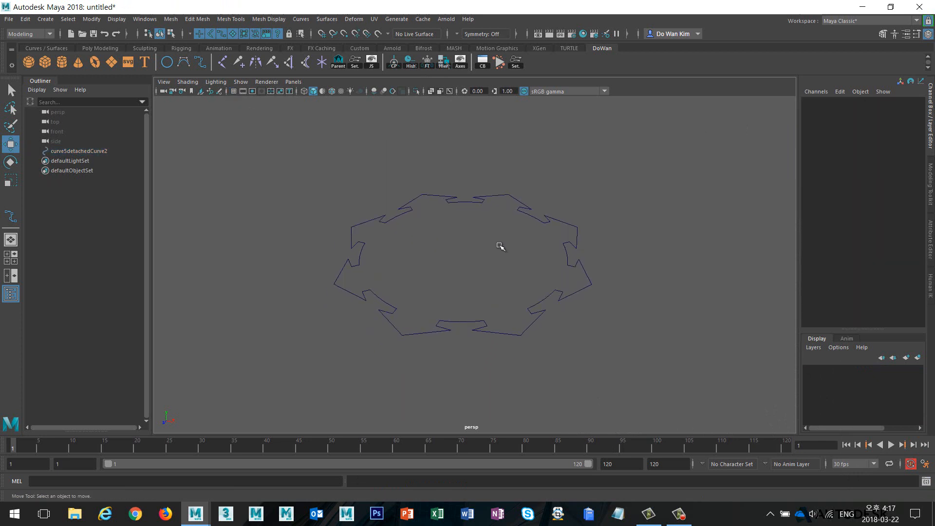
# Capture and store a thumbnail of the curve in the Save Scene As options, and view the Controller save location without saving the scene
pyautogui.click(9, 19)
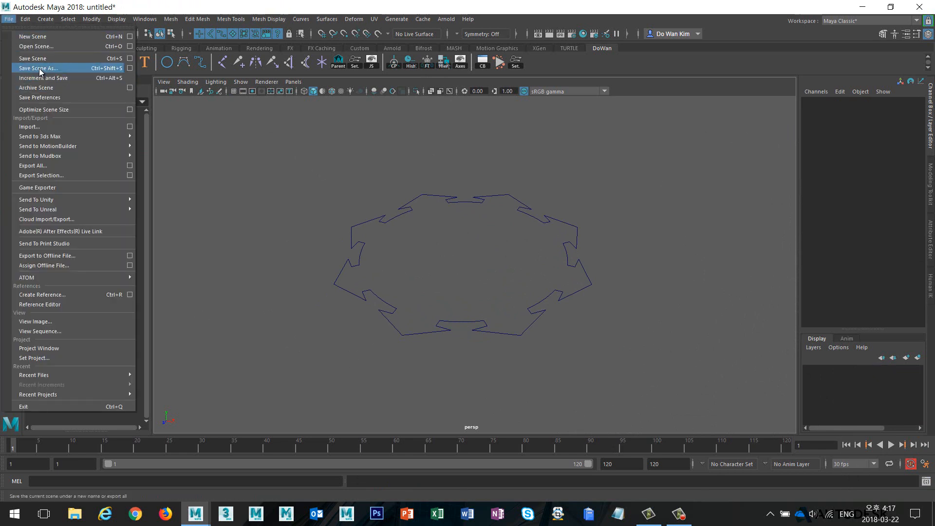
pyautogui.click(130, 68)
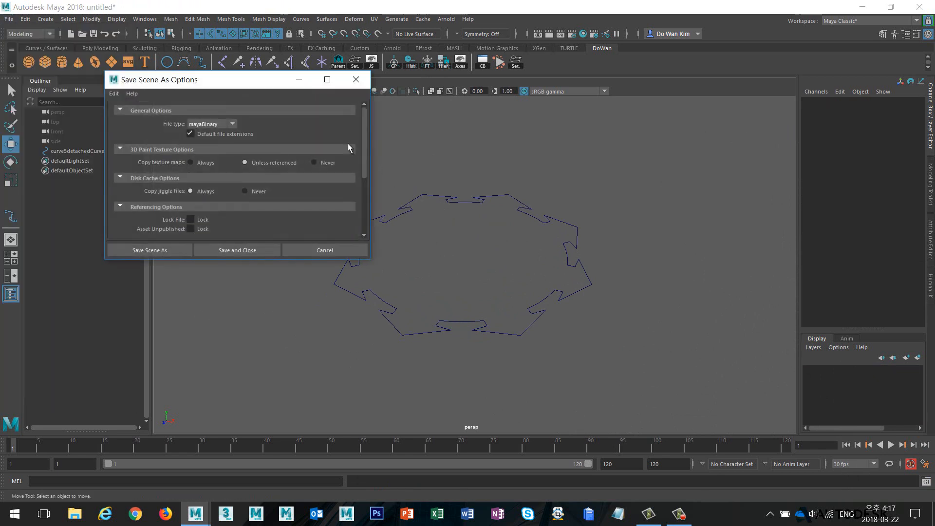
pyautogui.moveTo(253, 85); pyautogui.dragTo(613, 143)
pyautogui.scroll(-3, 645, 232)
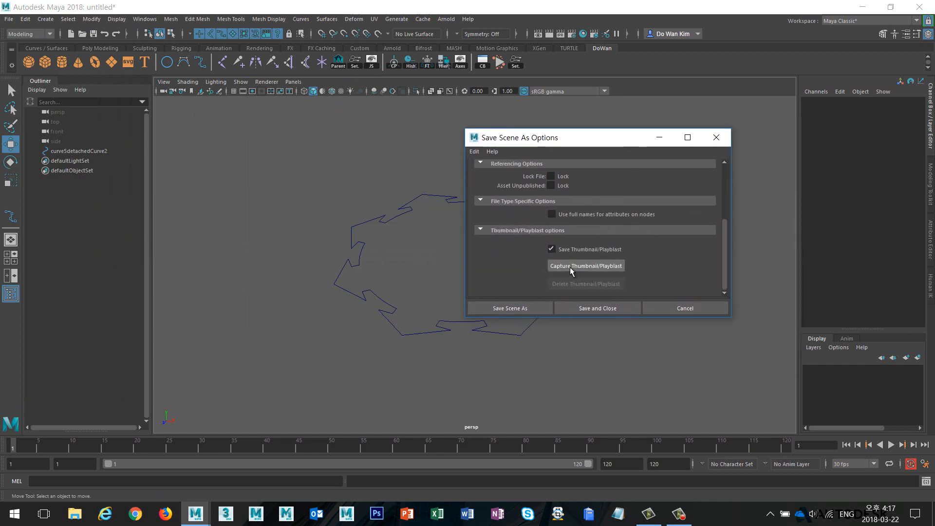
pyautogui.click(572, 266)
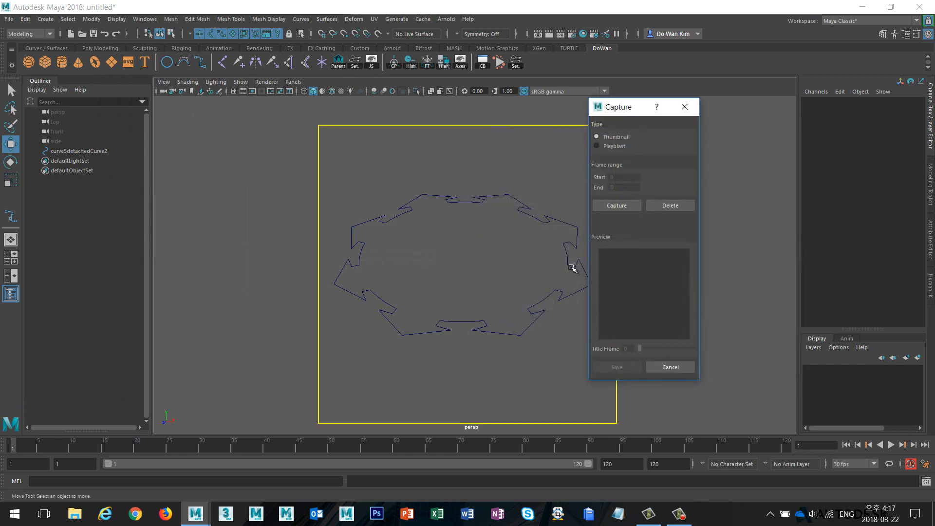
pyautogui.moveTo(622, 109); pyautogui.dragTo(680, 111)
pyautogui.scroll(3, 536, 227)
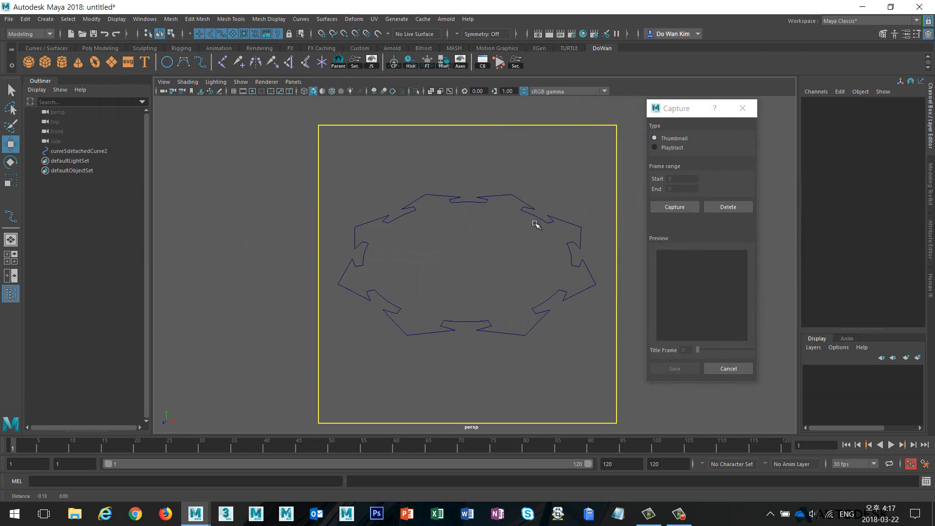
pyautogui.click(665, 206)
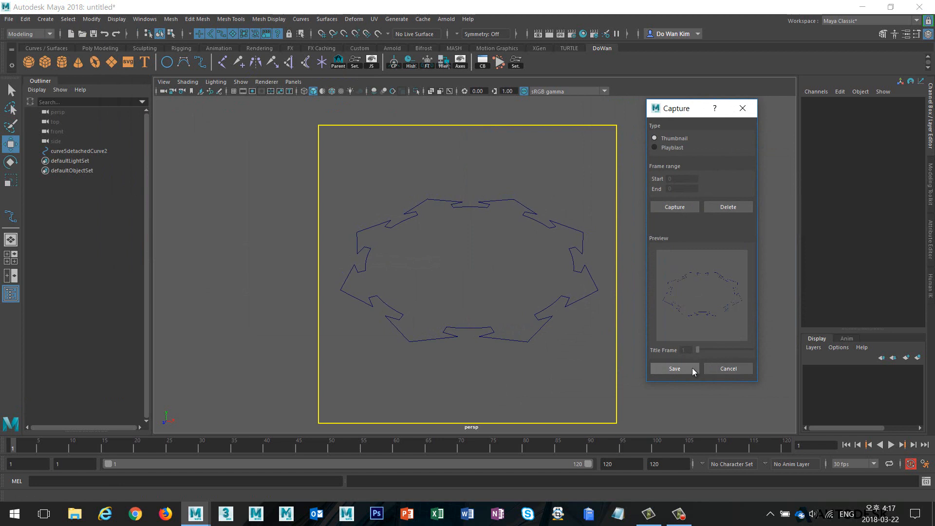
pyautogui.click(675, 368)
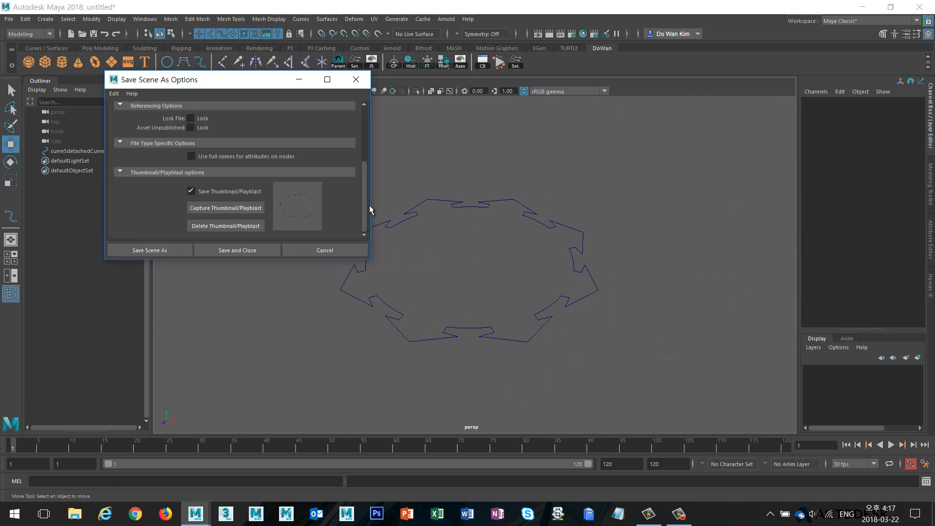
pyautogui.click(170, 251)
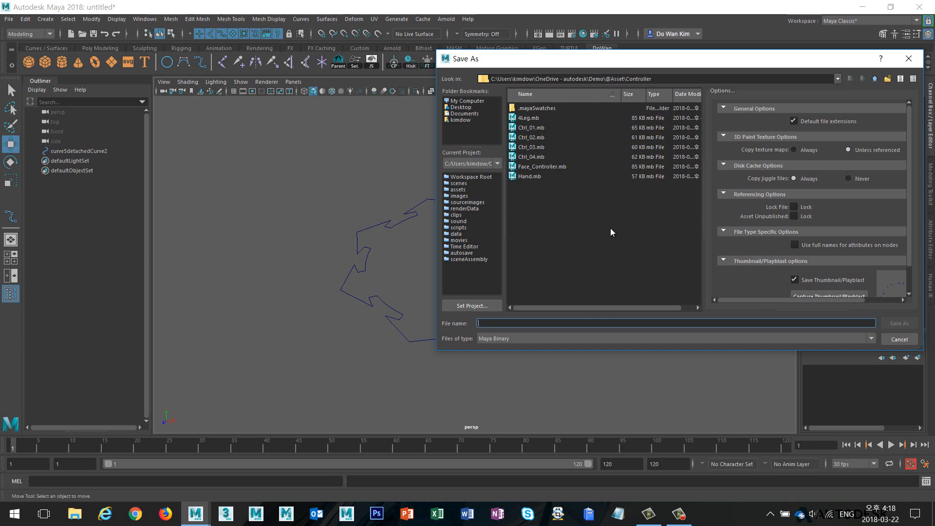
pyautogui.press('Escape')
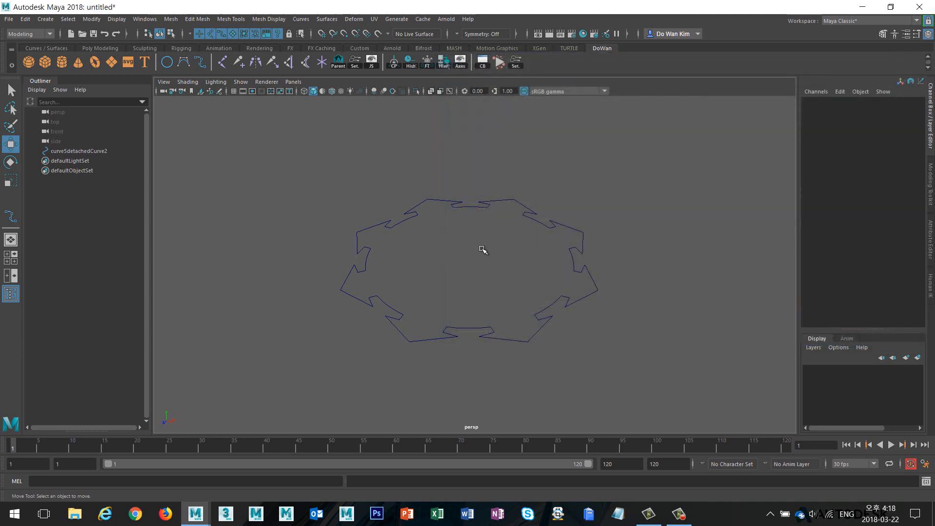
# Reopen the Content Browser
pyautogui.click(145, 19)
pyautogui.moveTo(167, 54)
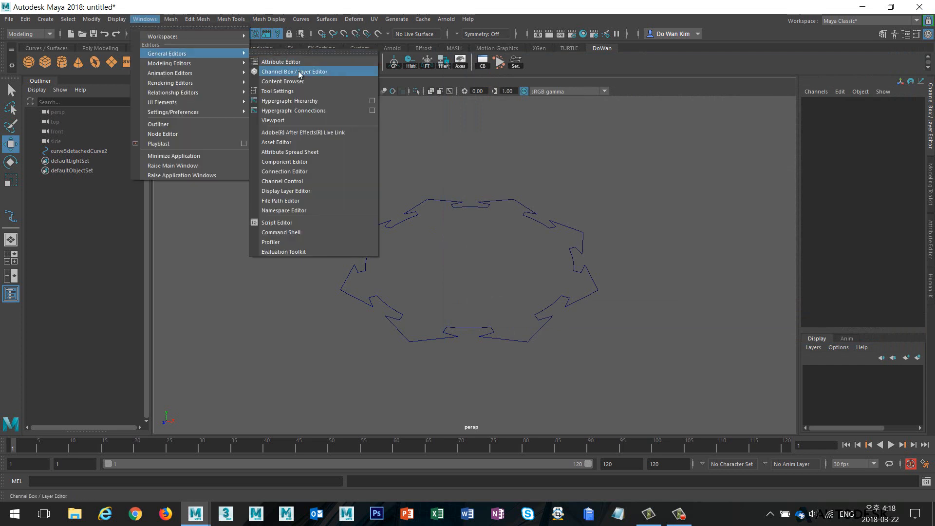
pyautogui.click(298, 81)
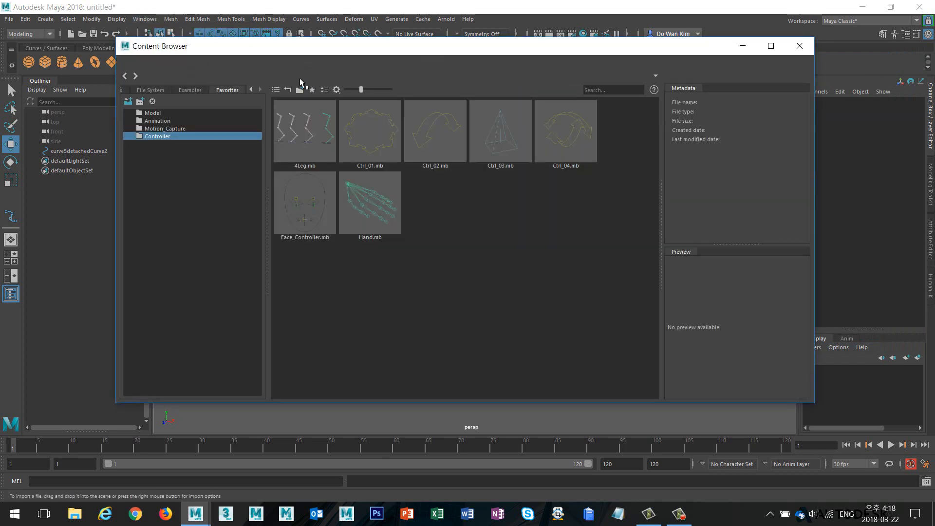